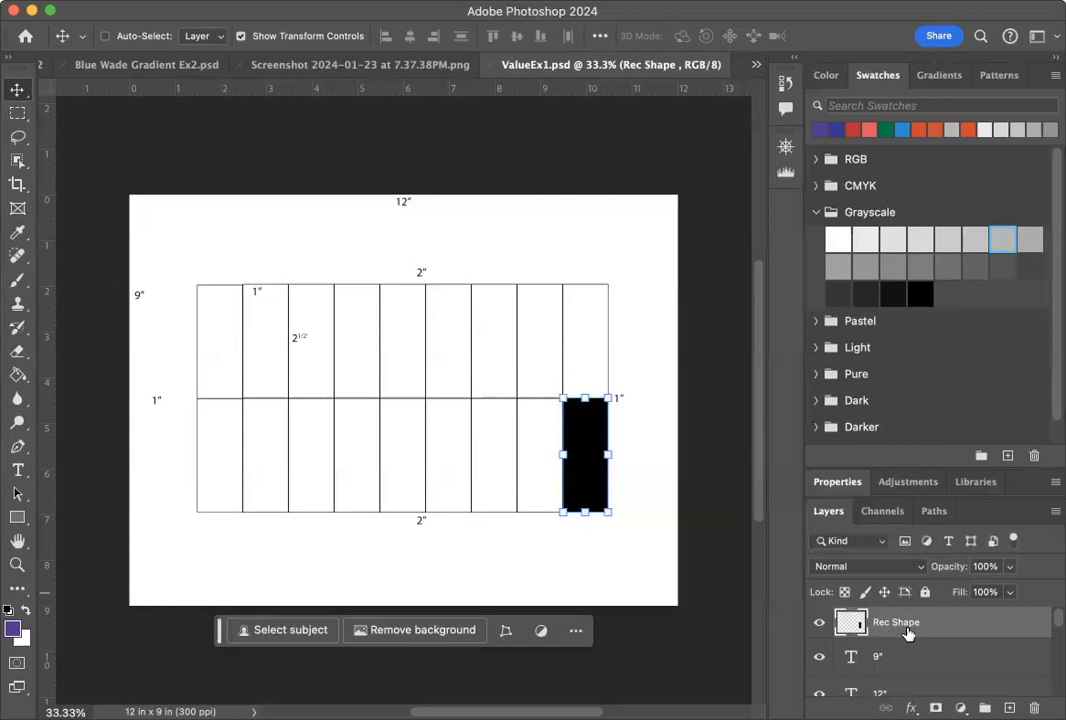
Duplicate the Rec Shape layer and place the copy in the bottom-row cell directly left of the black one.
left_click(818, 623)
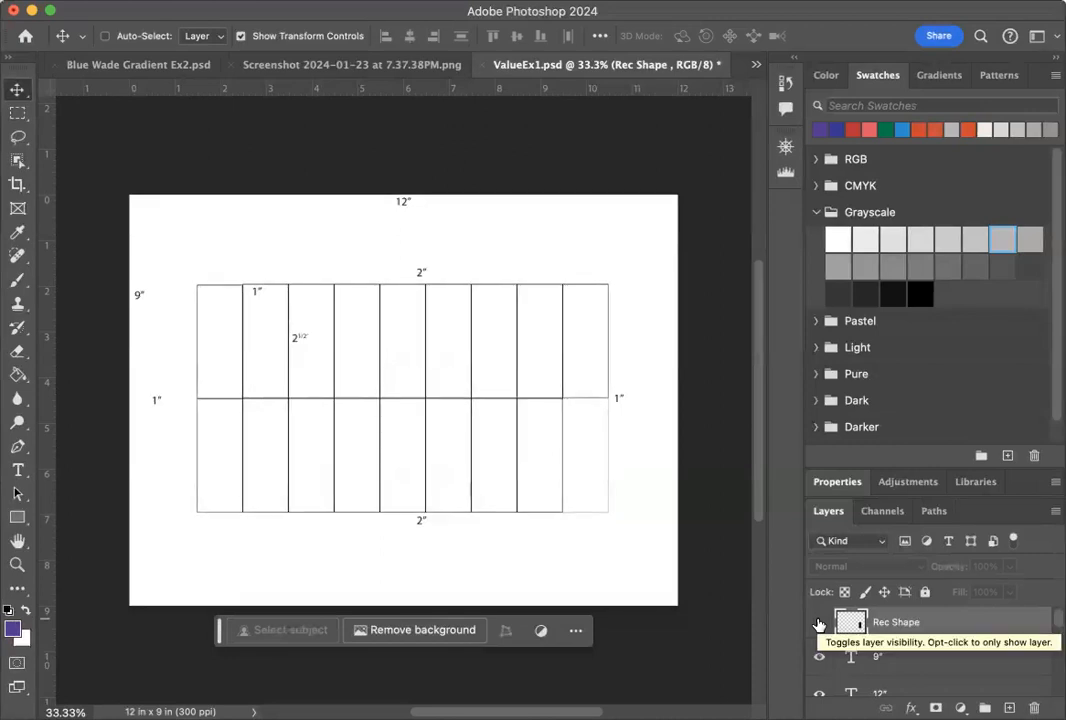
left_click(818, 623)
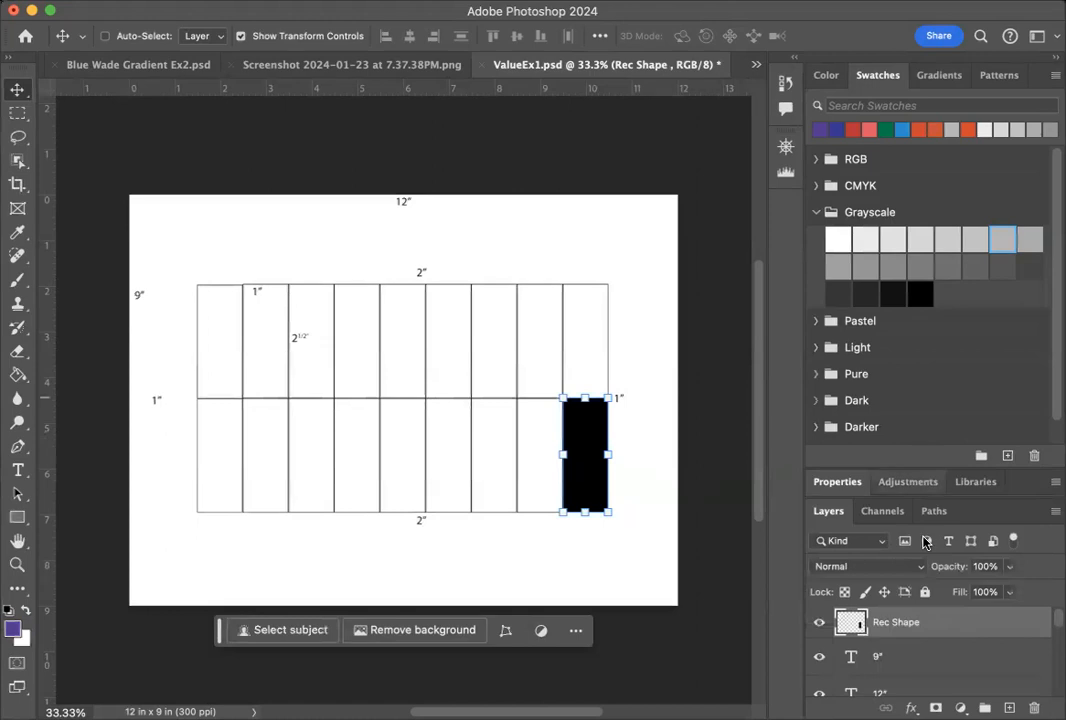
right_click(955, 617)
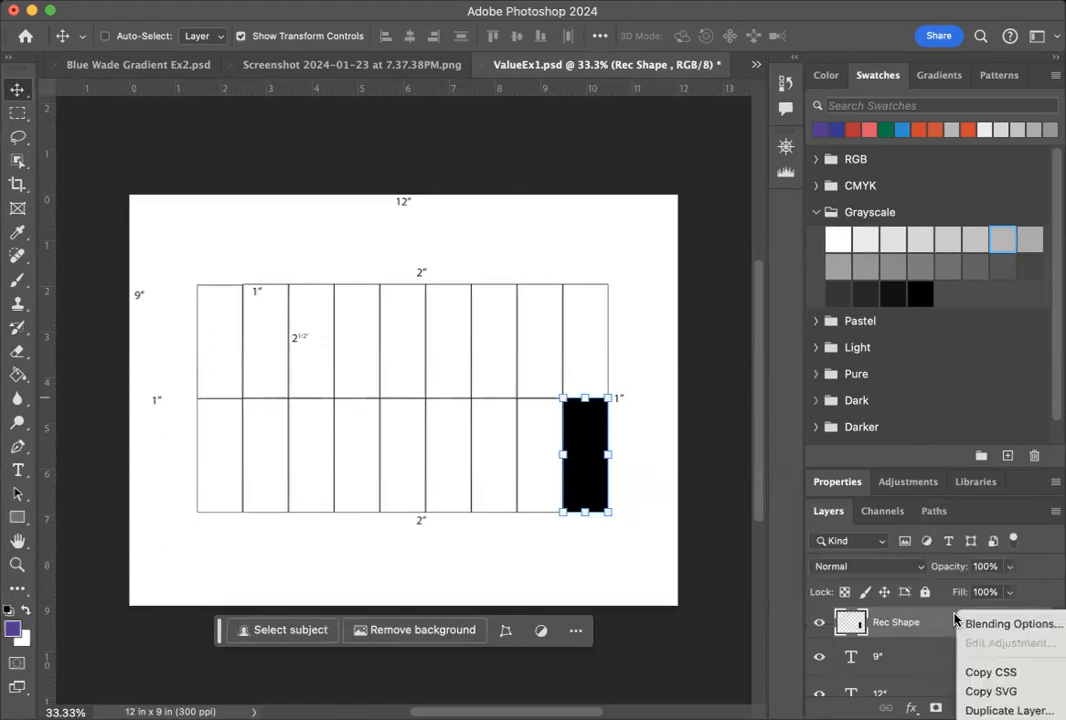
left_click(1010, 710)
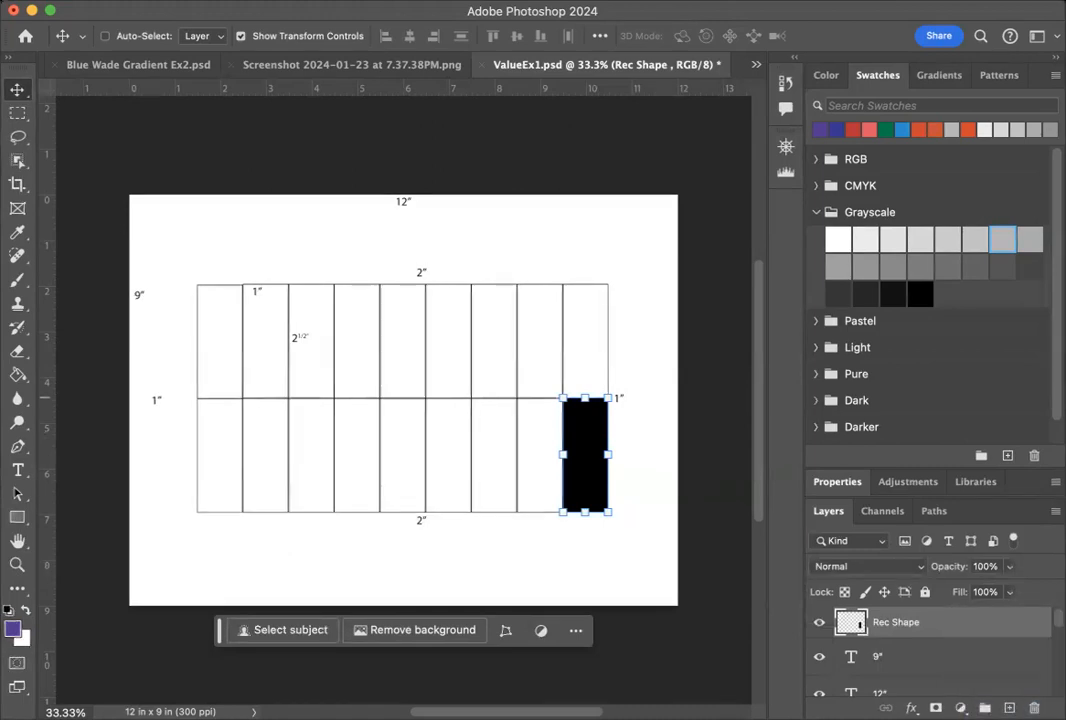
left_click(780, 338)
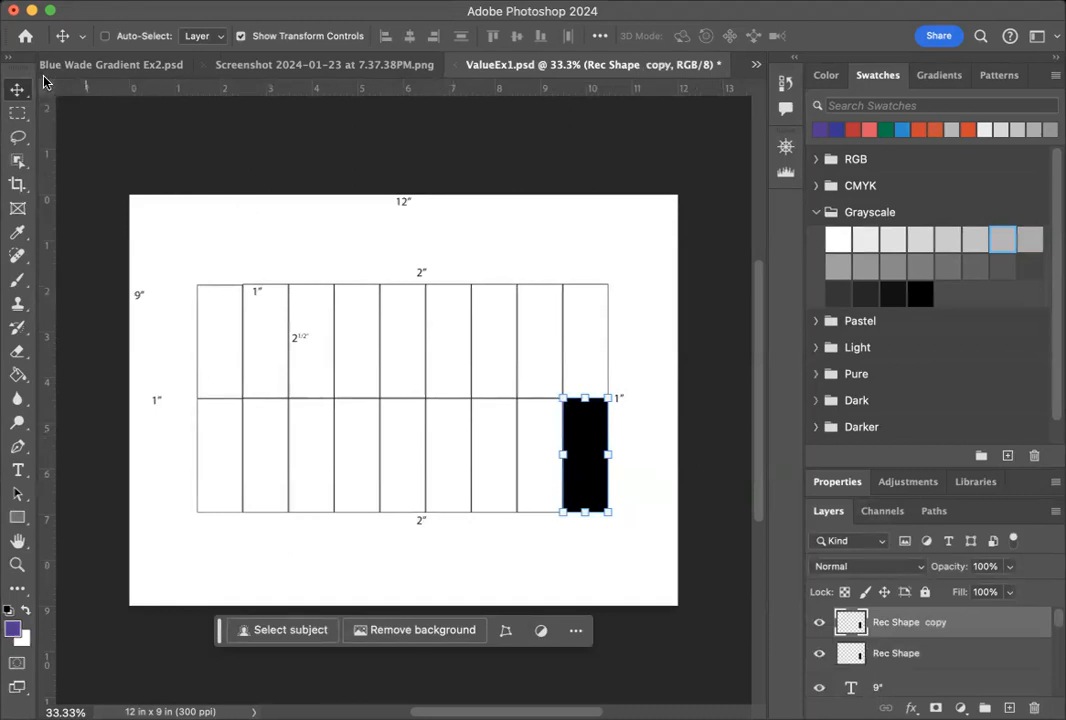
left_click_drag(578, 471, 532, 477)
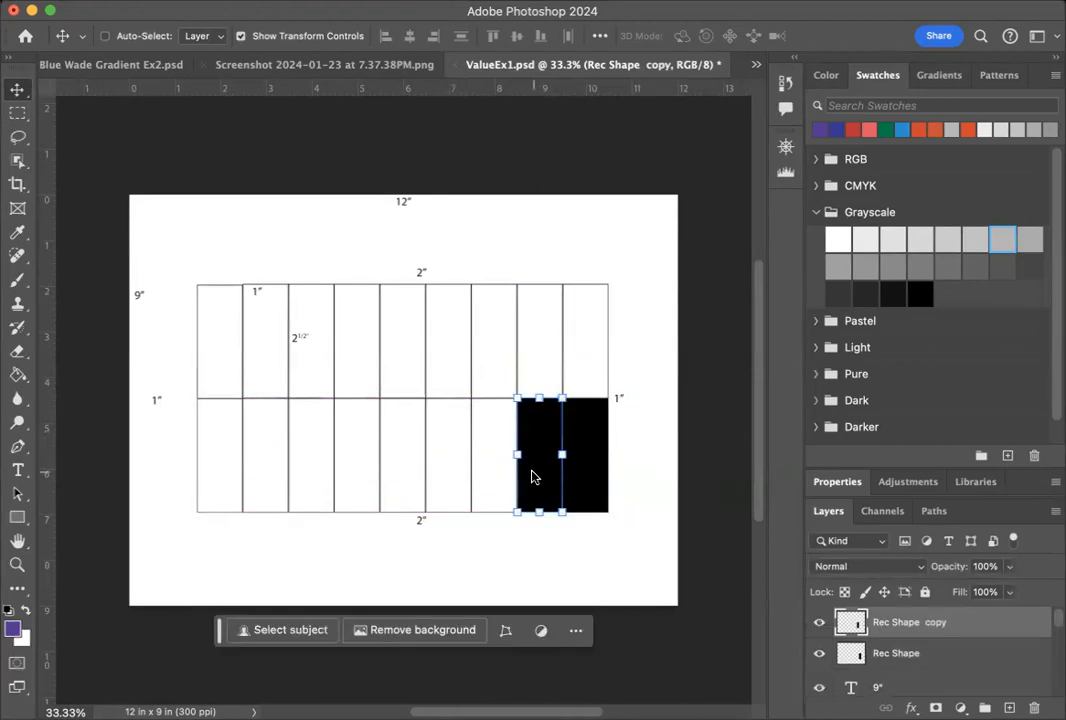
Fill the Rec Shape copy with the second-darkest Grayscale swatch using the Paint Bucket tool.
left_click(894, 292)
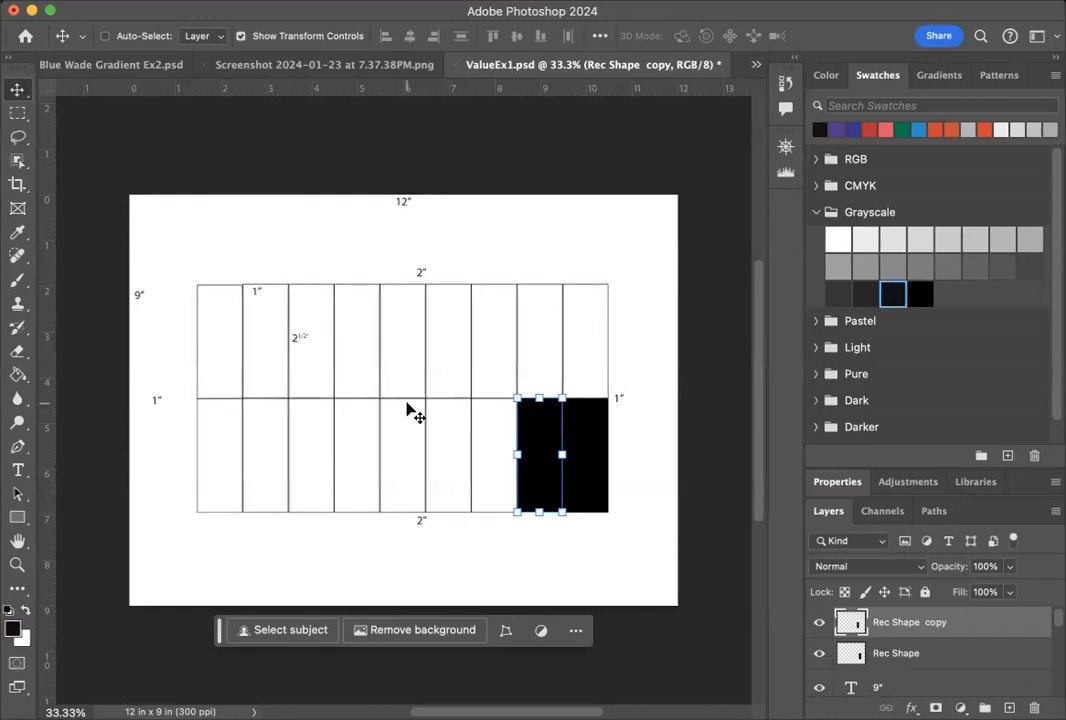
left_click(17, 375)
left_click(19, 375)
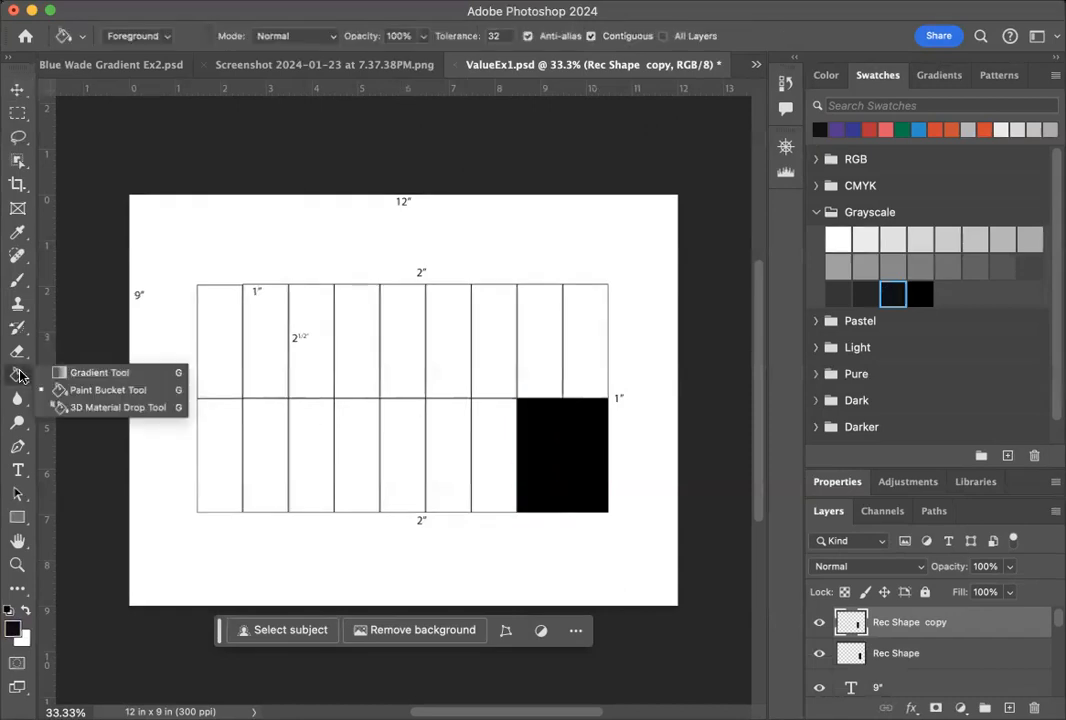
left_click(64, 372)
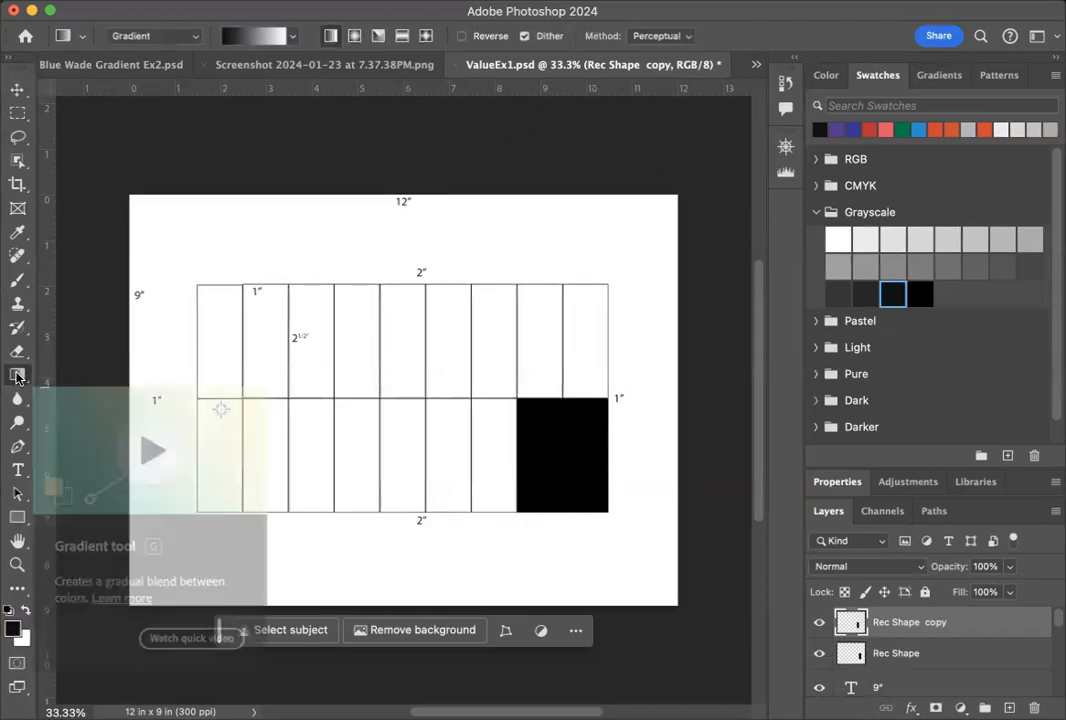
left_click(17, 376)
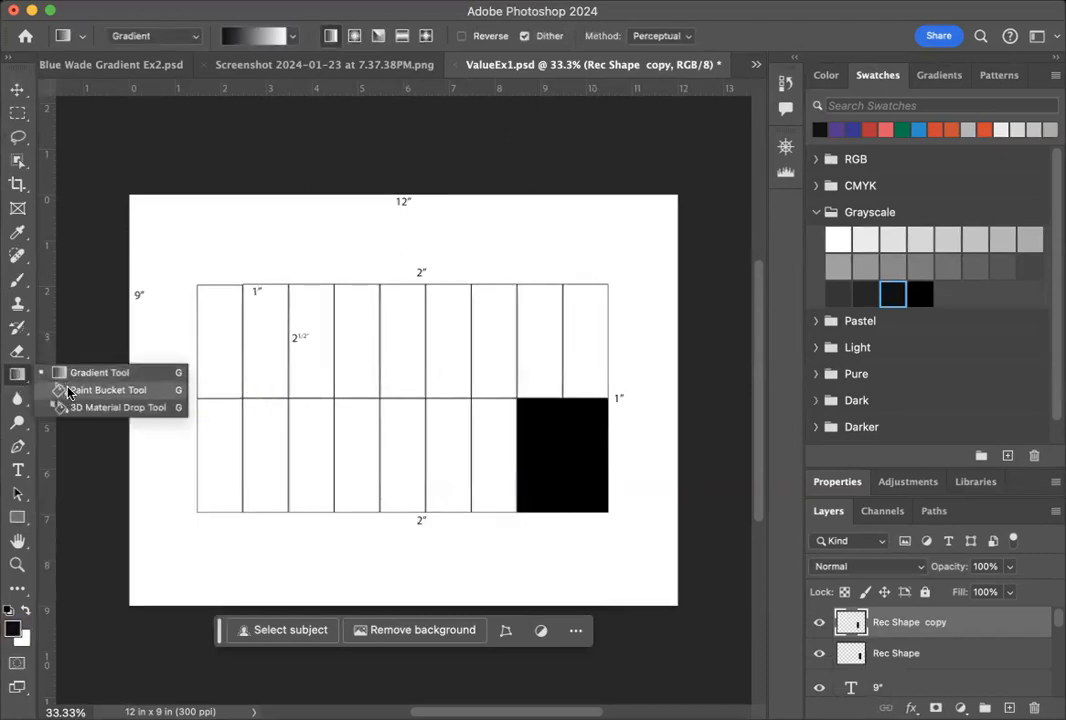
left_click(68, 389)
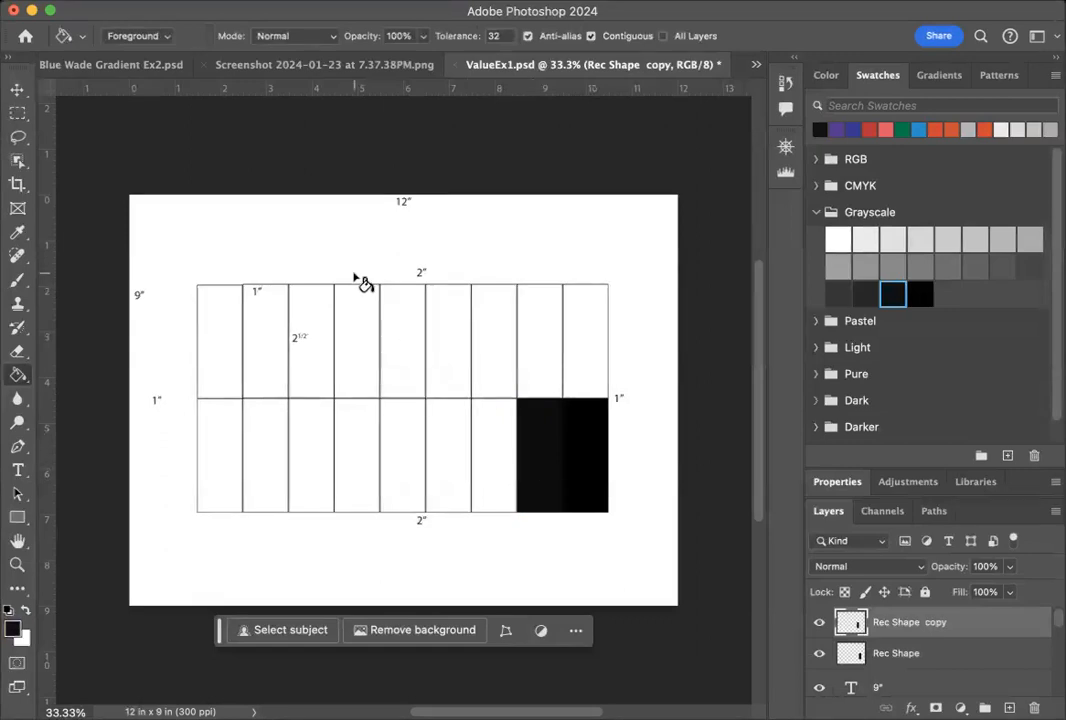
Duplicate the Rec Shape copy layer and move the duplicate into the third bottom-row cell from the right.
left_click(17, 89)
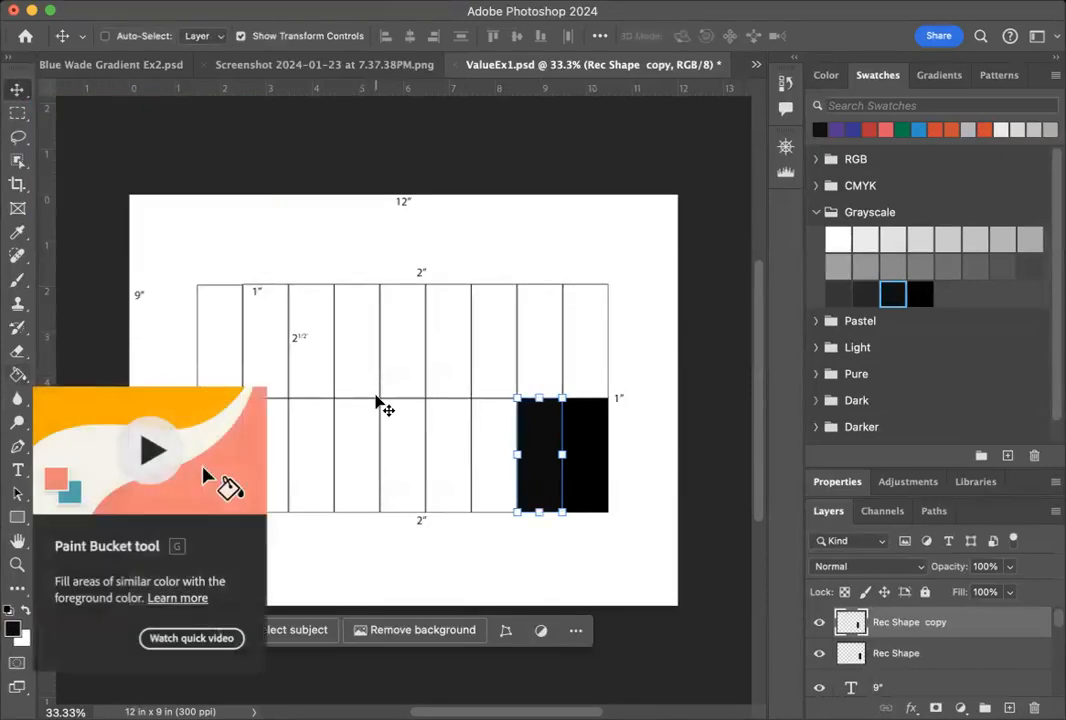
right_click(972, 625)
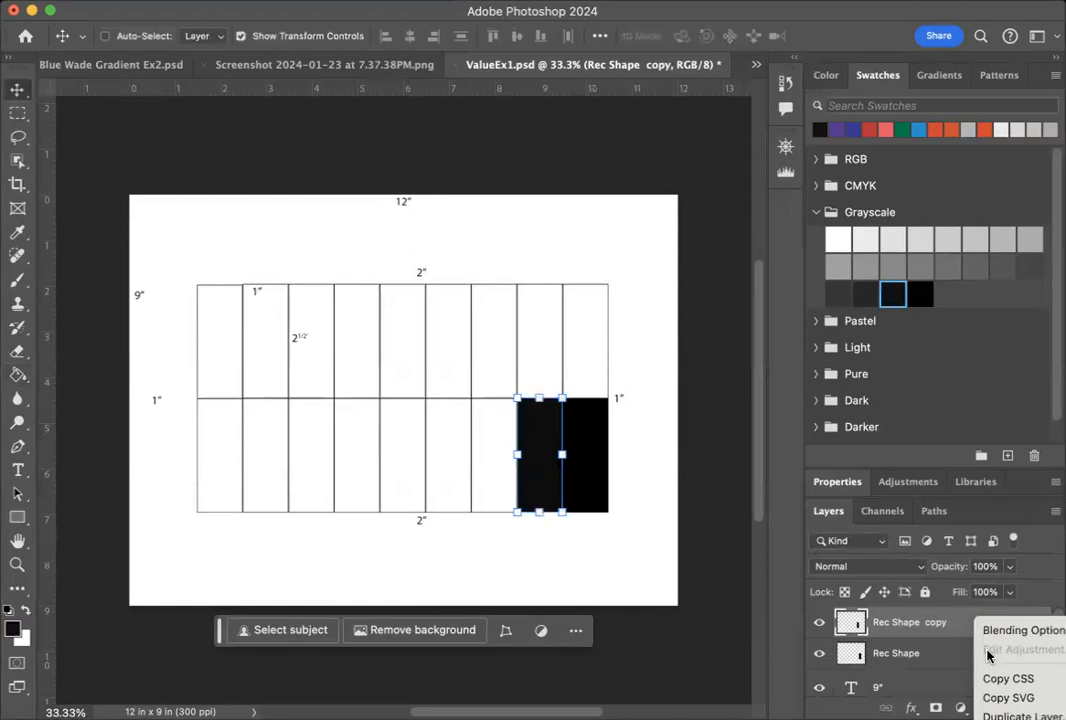
left_click(1020, 715)
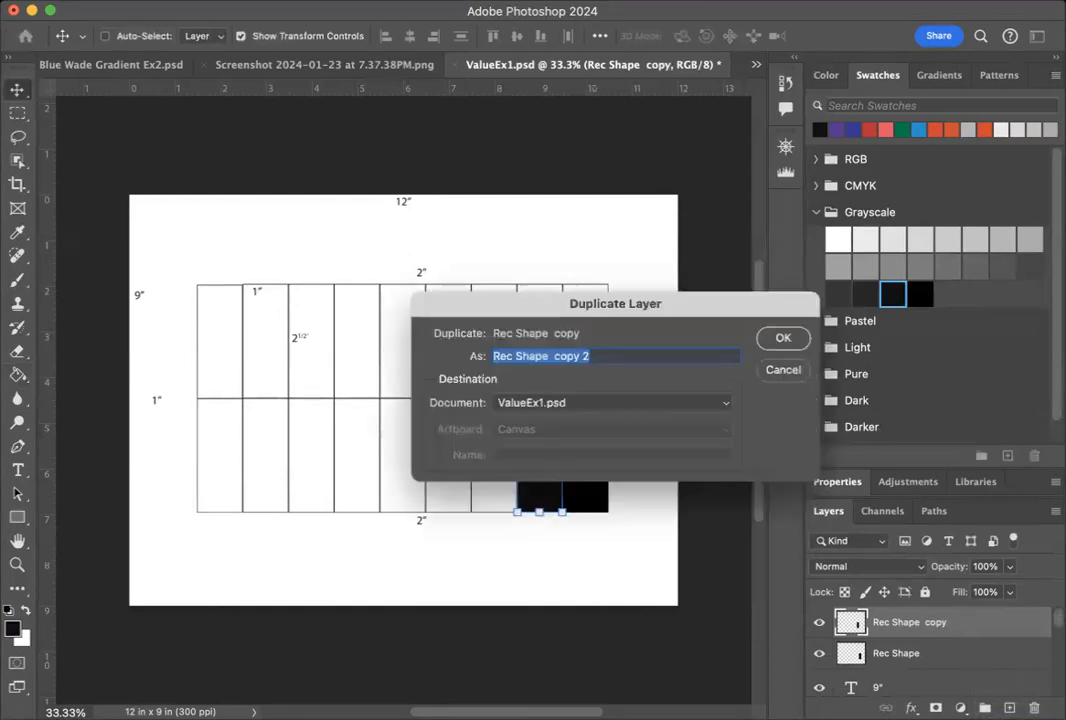
left_click(783, 338)
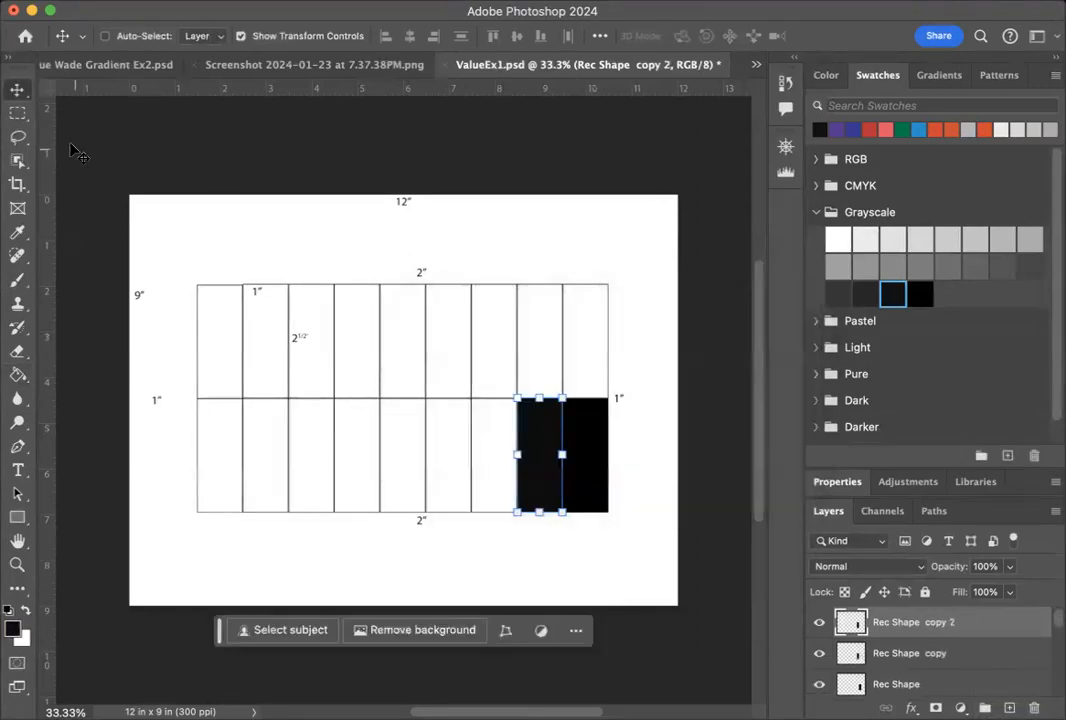
left_click(17, 90)
left_click_drag(547, 488, 497, 480)
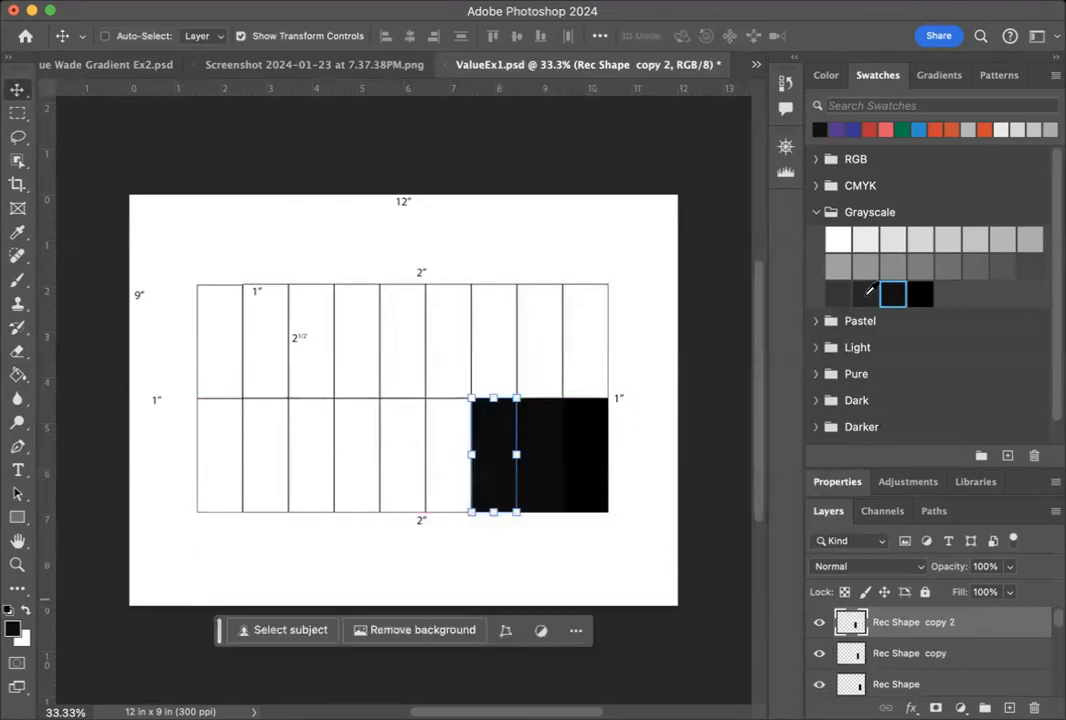
Fill the third bottom-row cell from the right with the third-darkest Grayscale swatch, #1a1a1a.
left_click(866, 293)
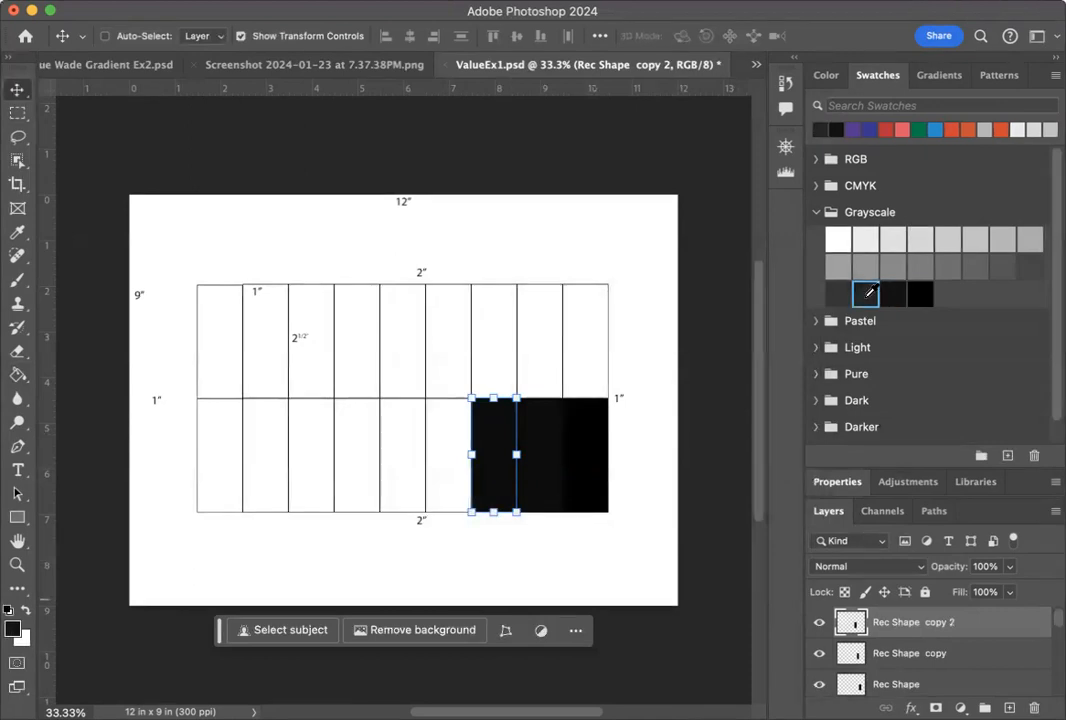
left_click(12, 628)
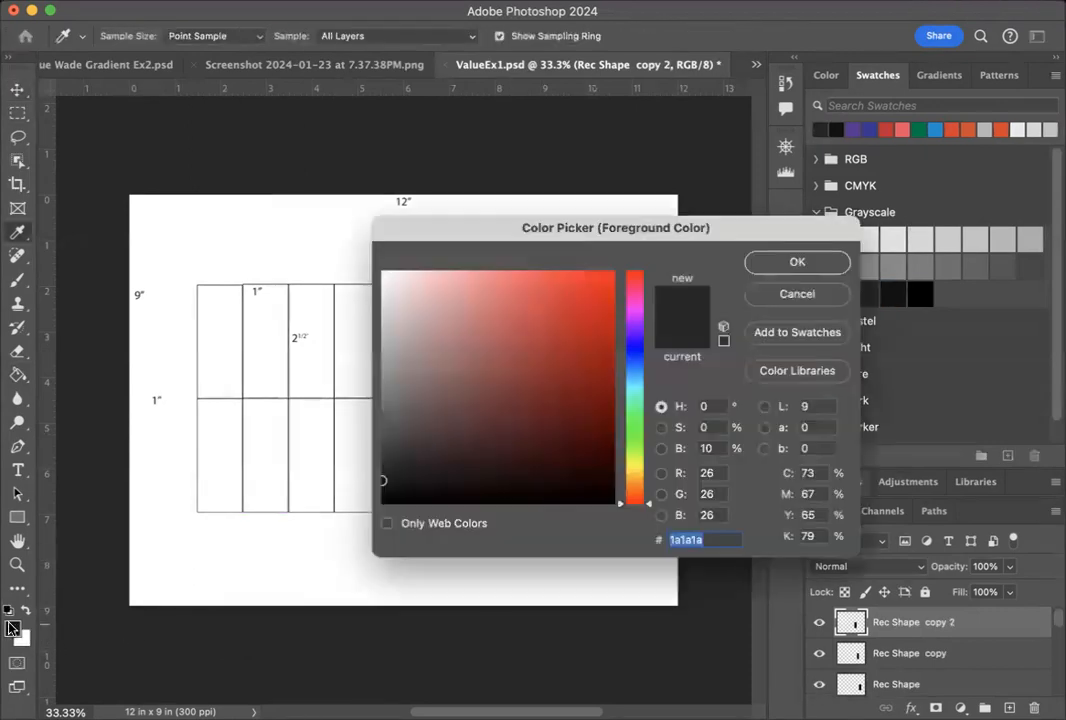
left_click(798, 263)
key("v")
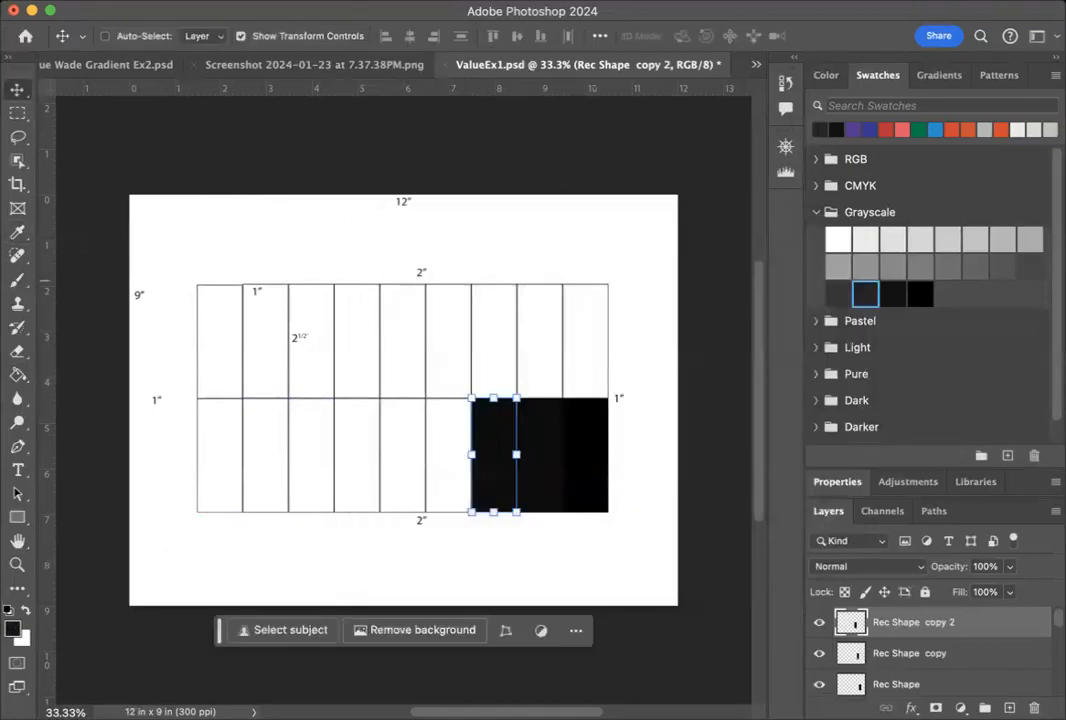
left_click(17, 374)
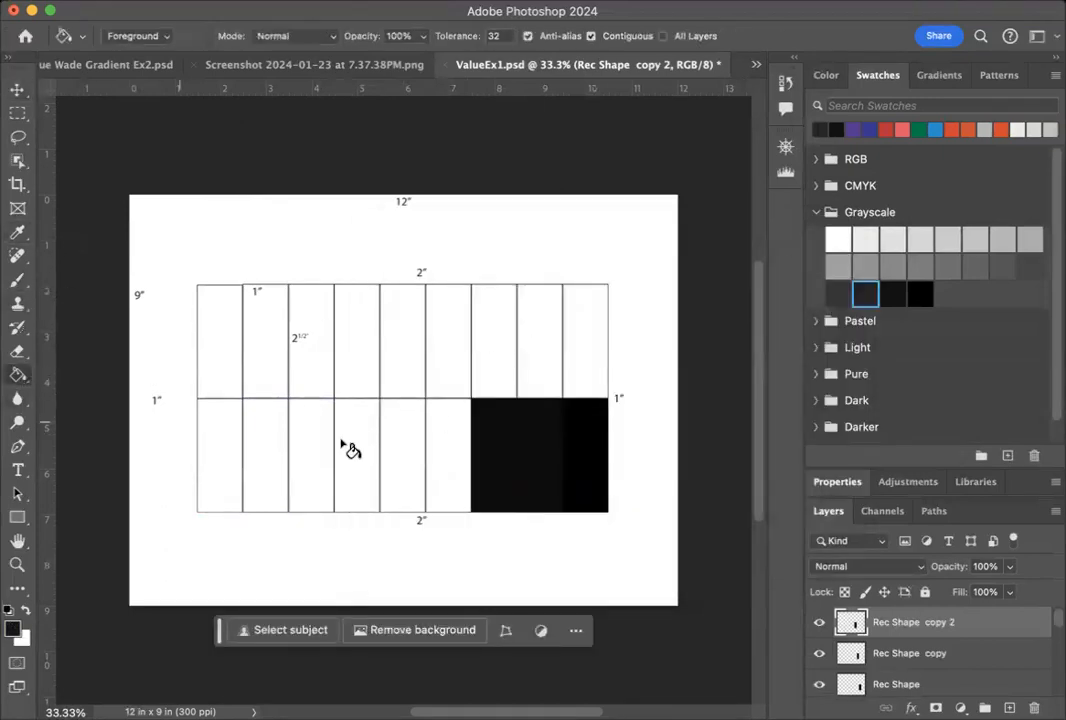
left_click(488, 444)
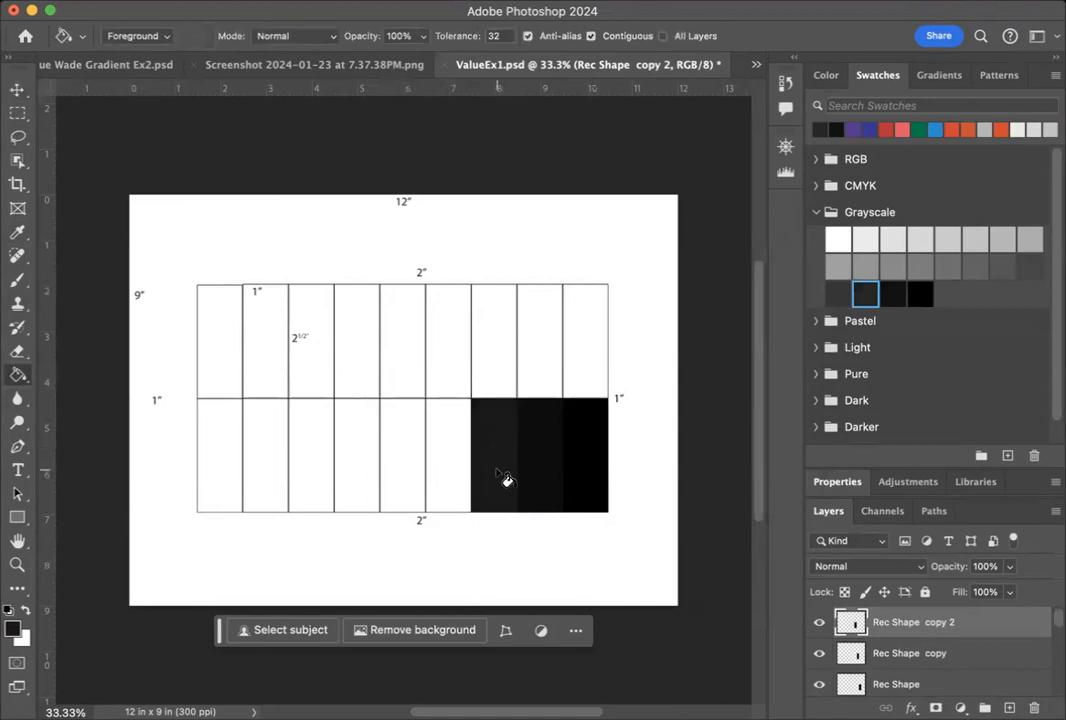
Reapply the second-darkest Grayscale swatch to the rectangle on the Rec Shape copy layer.
left_click(962, 655)
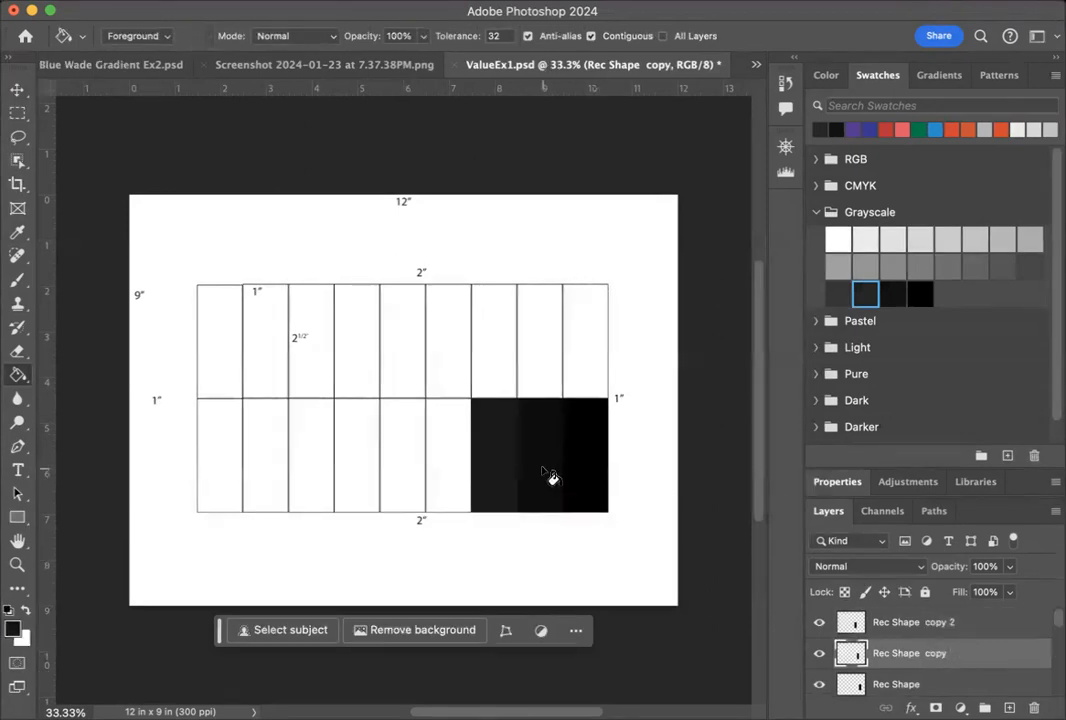
left_click(903, 296)
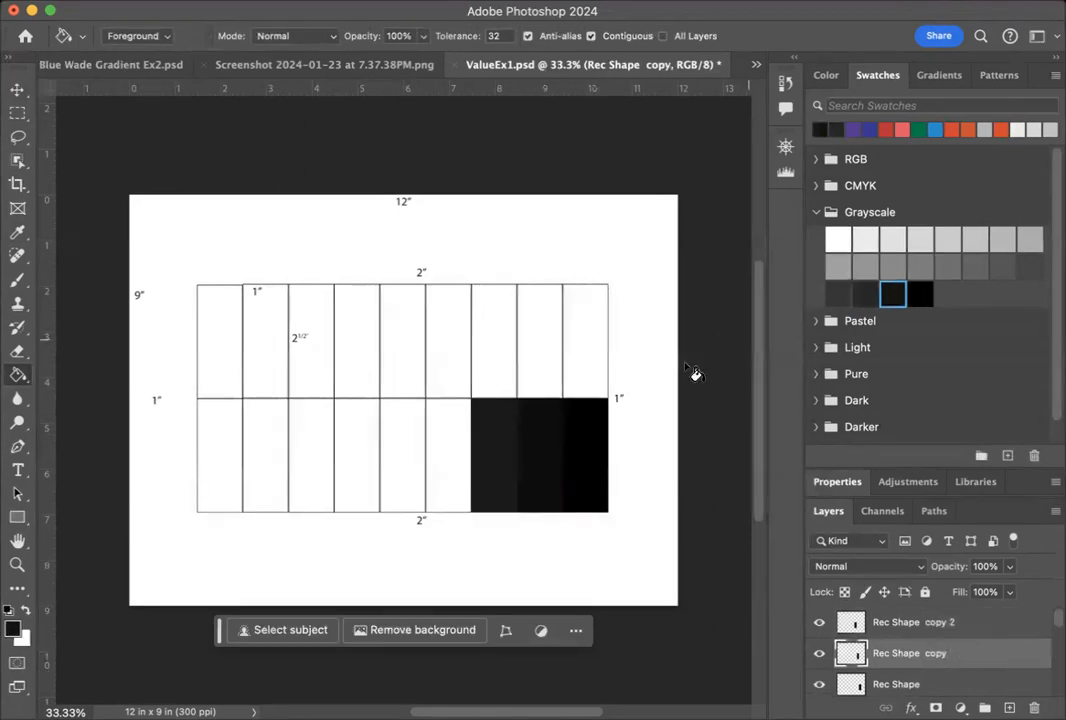
left_click(538, 440)
Duplicate the Rec Shape copy 2 layer within ValueEx1.psd.
left_click(17, 89)
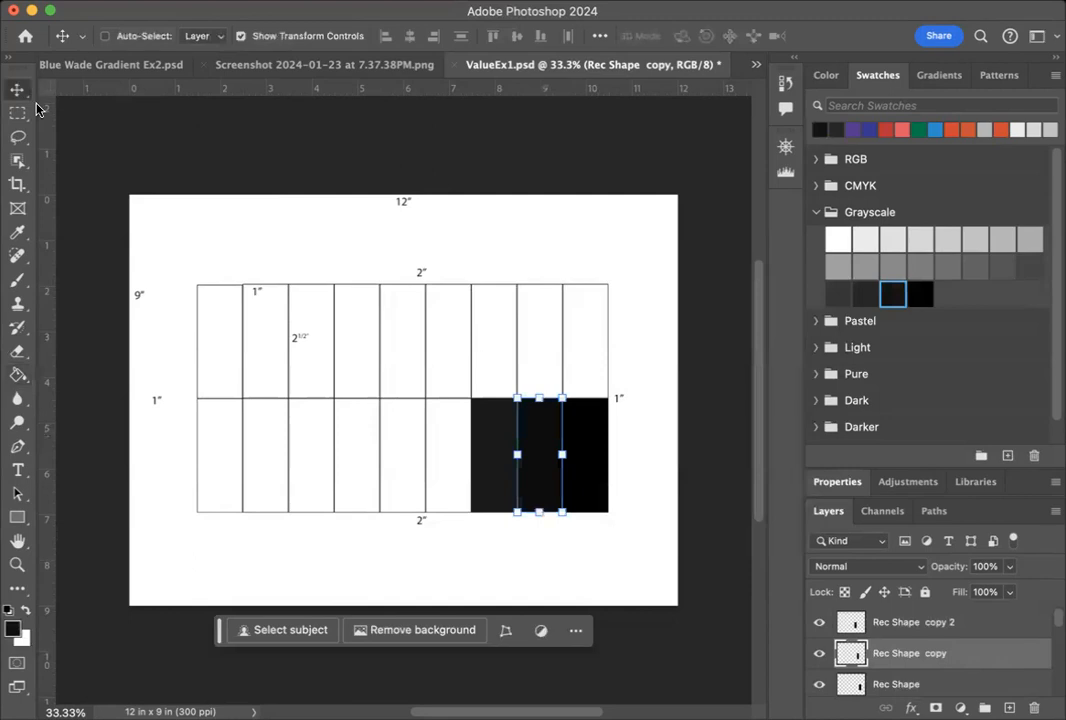
left_click(987, 620)
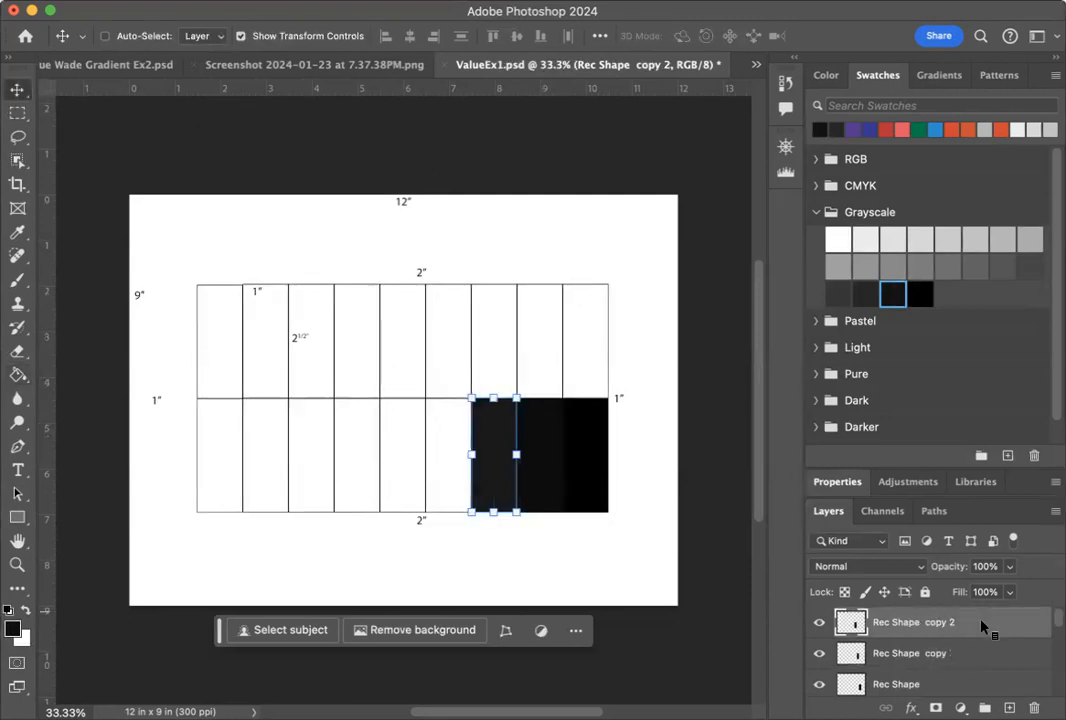
right_click(984, 622)
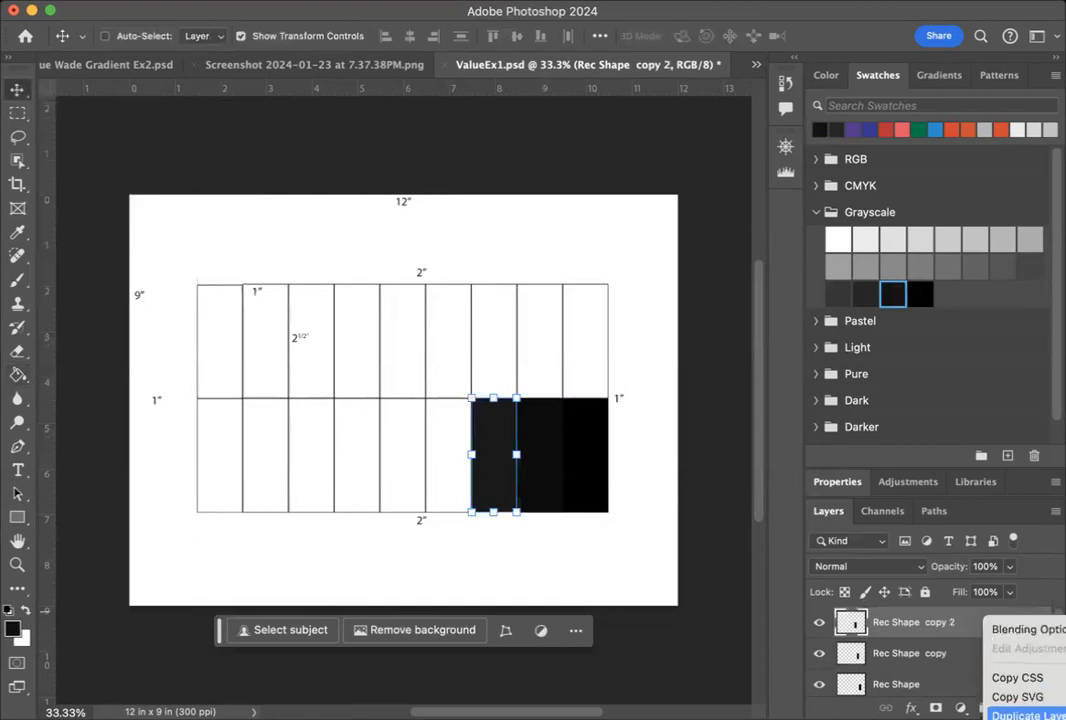
left_click(1025, 714)
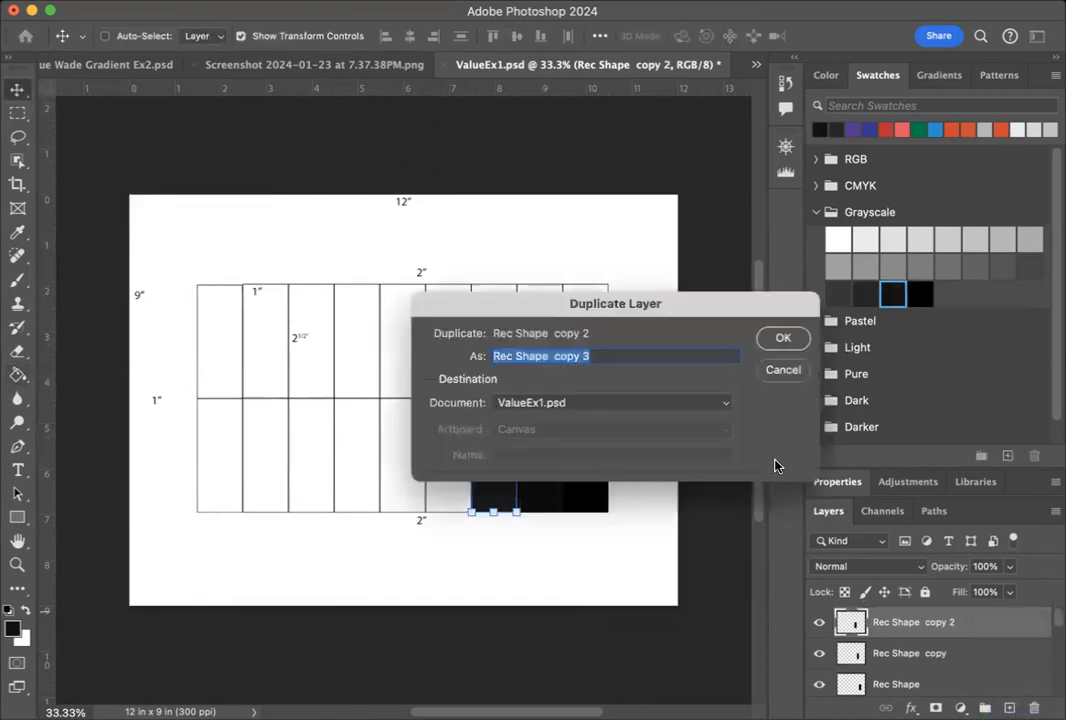
left_click(800, 342)
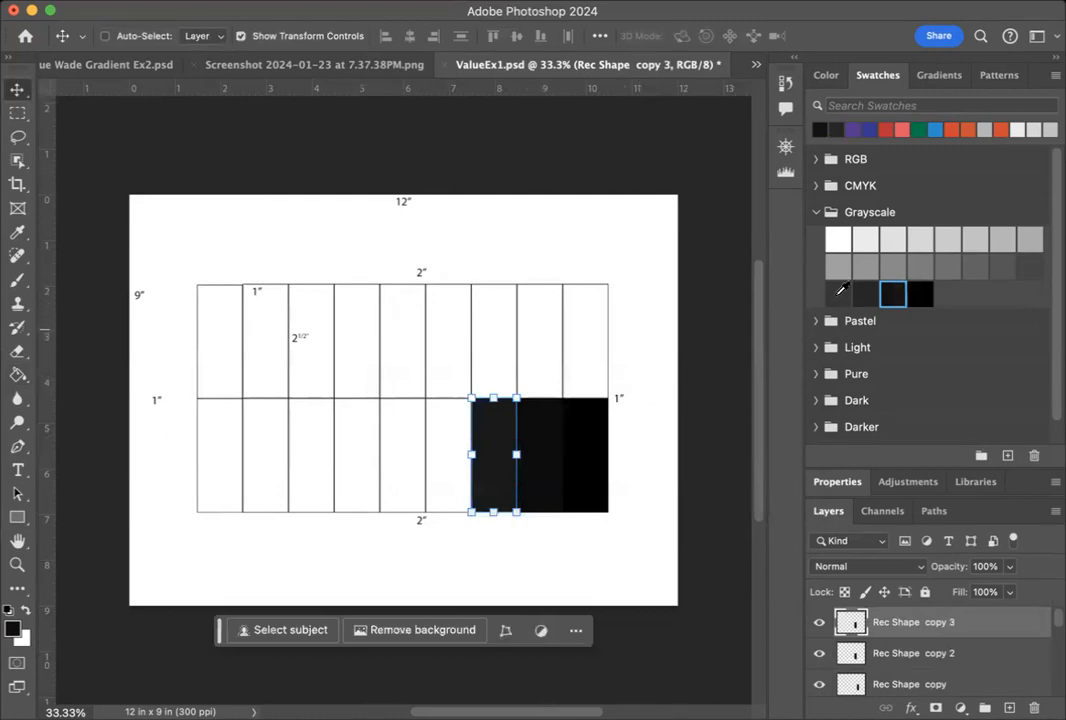
Move the new rectangle into the fourth bottom-row cell from the right and fill it with the fourth-darkest Grayscale swatch.
left_click(838, 293)
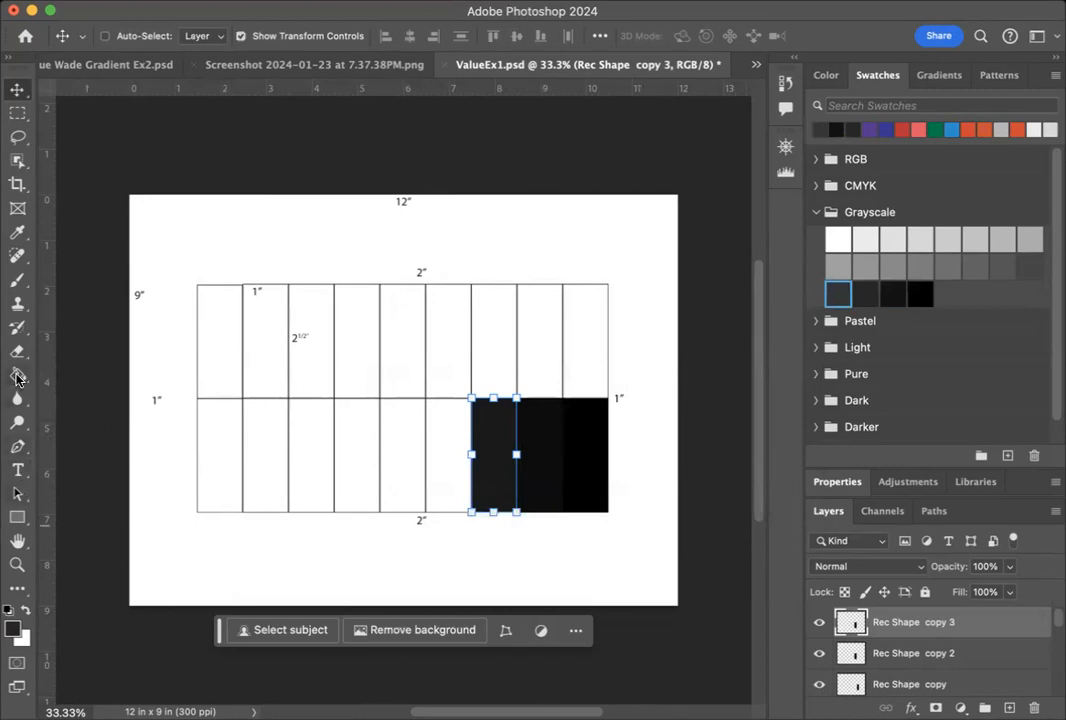
left_click(17, 377)
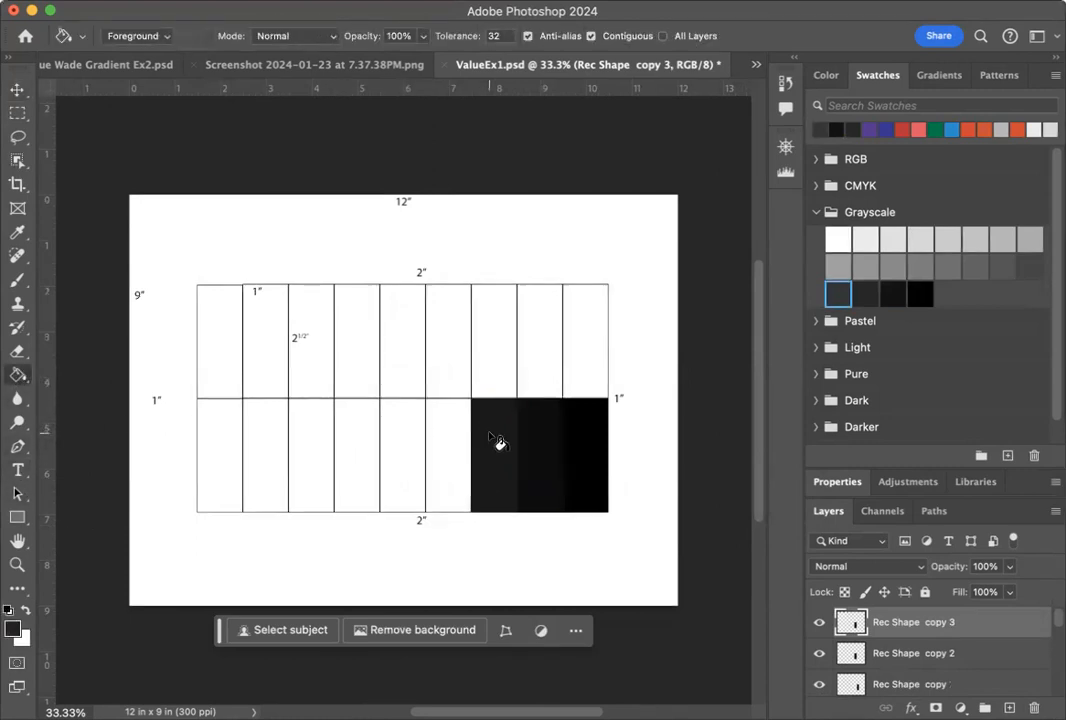
left_click(17, 89)
left_click_drag(479, 474, 441, 474)
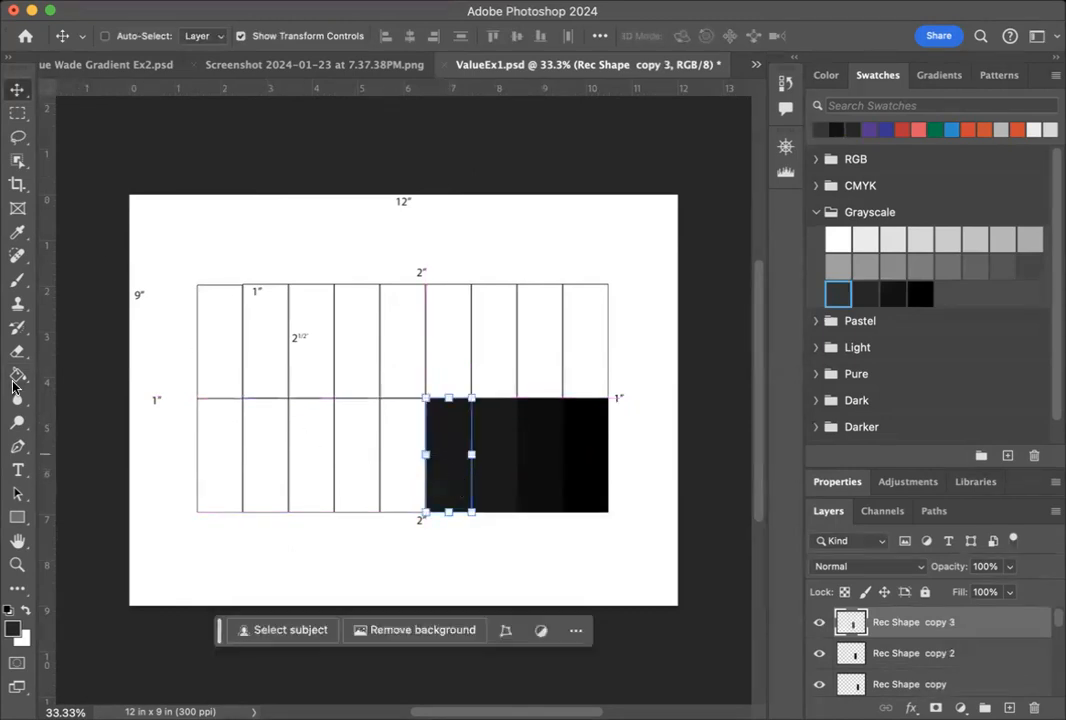
left_click(17, 376)
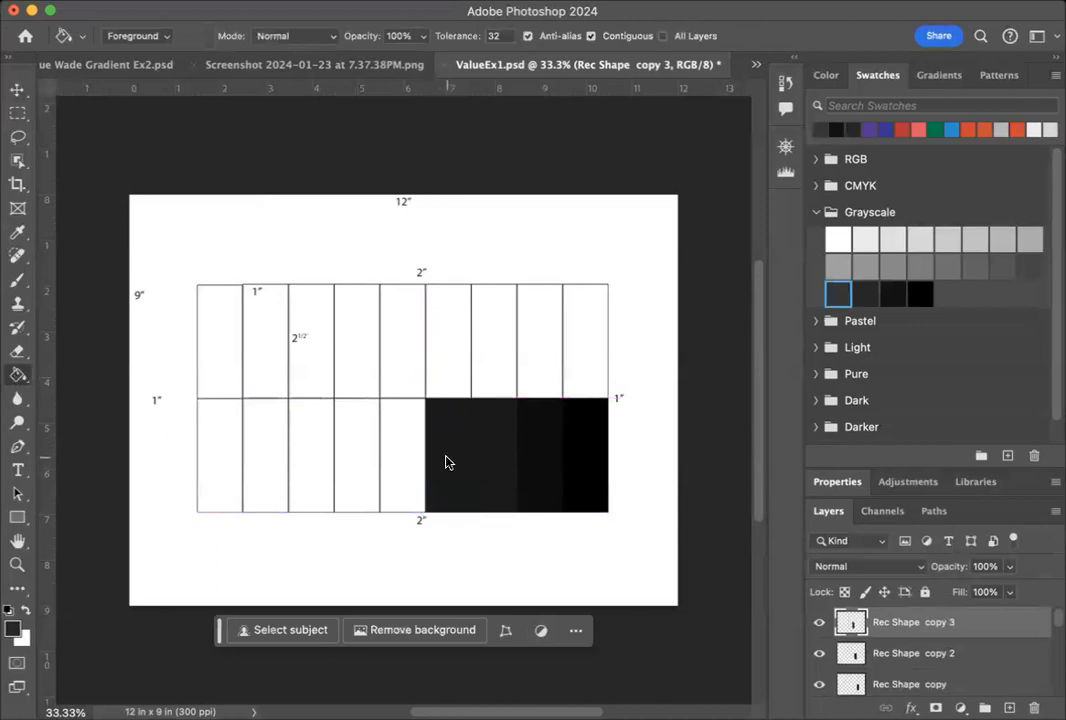
left_click(448, 468)
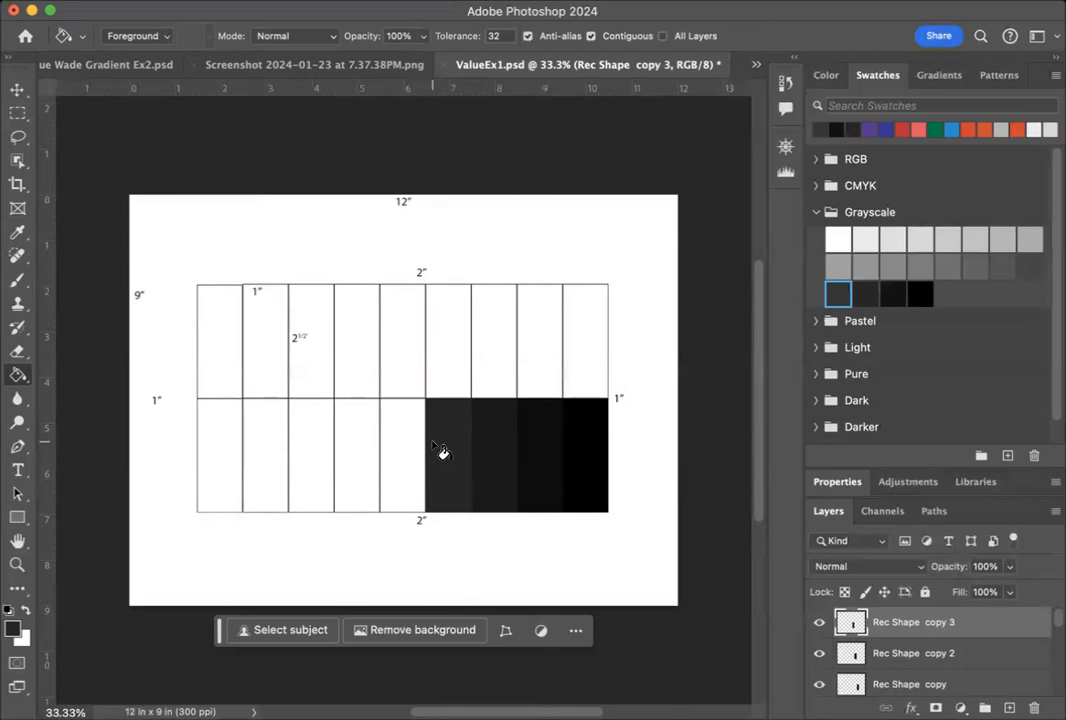
Duplicate the Rec Shape copy 3 layer within ValueEx1.psd.
left_click(18, 90)
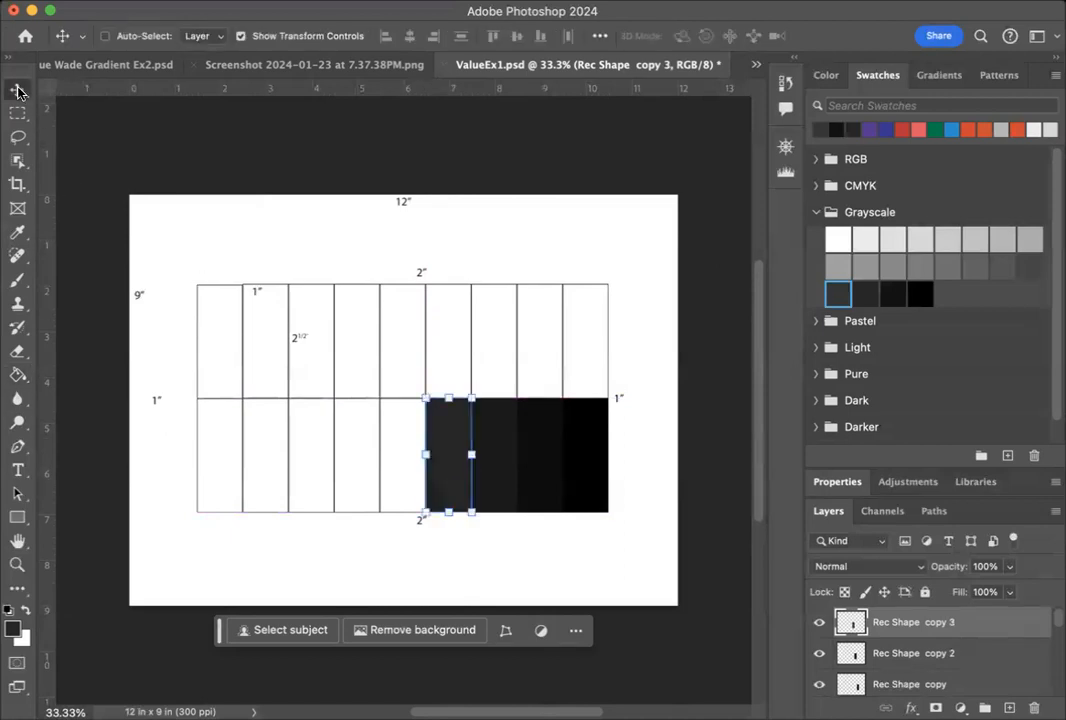
right_click(987, 628)
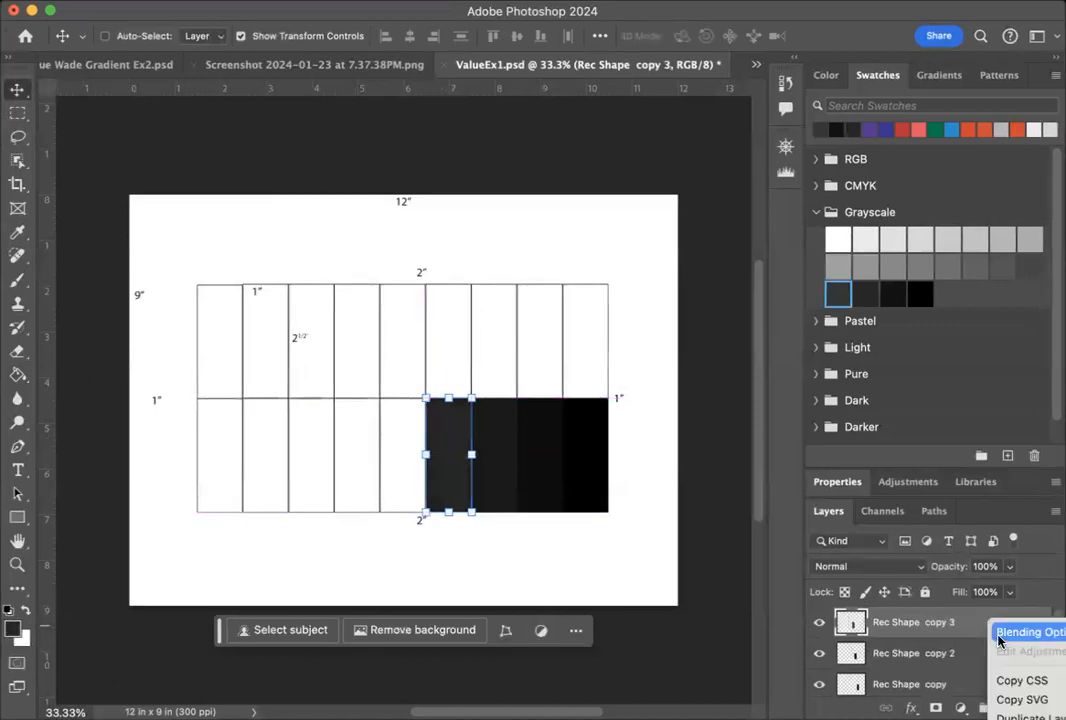
left_click(1030, 716)
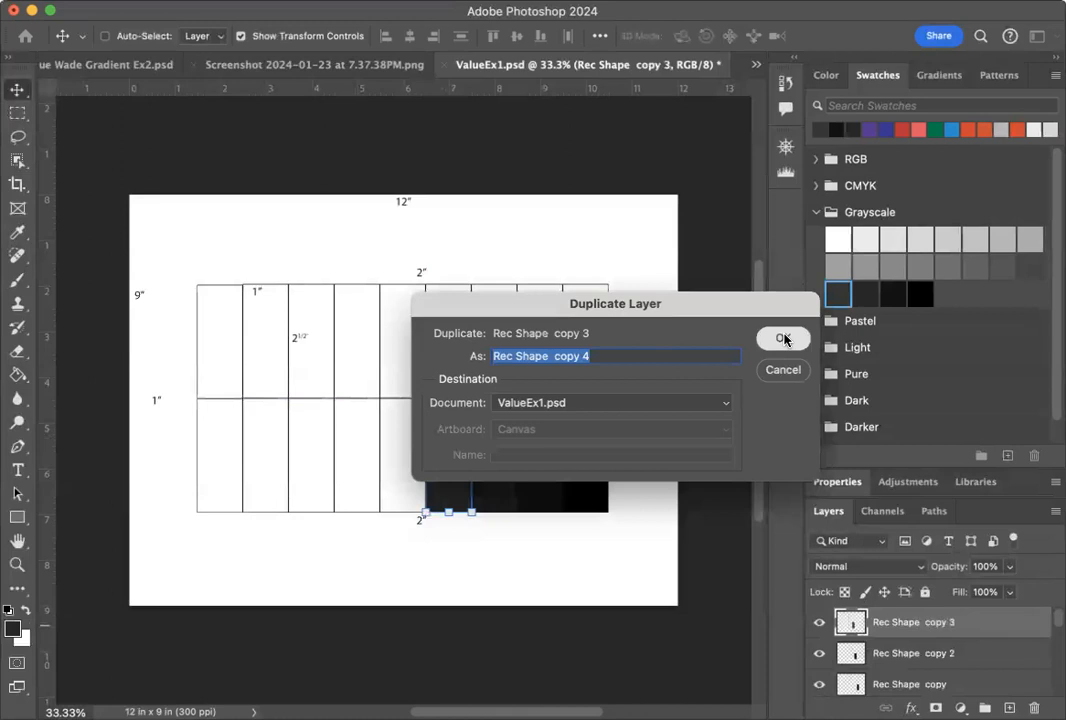
left_click(782, 341)
Move the new rectangle into the fifth bottom-row cell from the right and fill it with the sixth-darkest Grayscale swatch.
left_click_drag(452, 432, 400, 428)
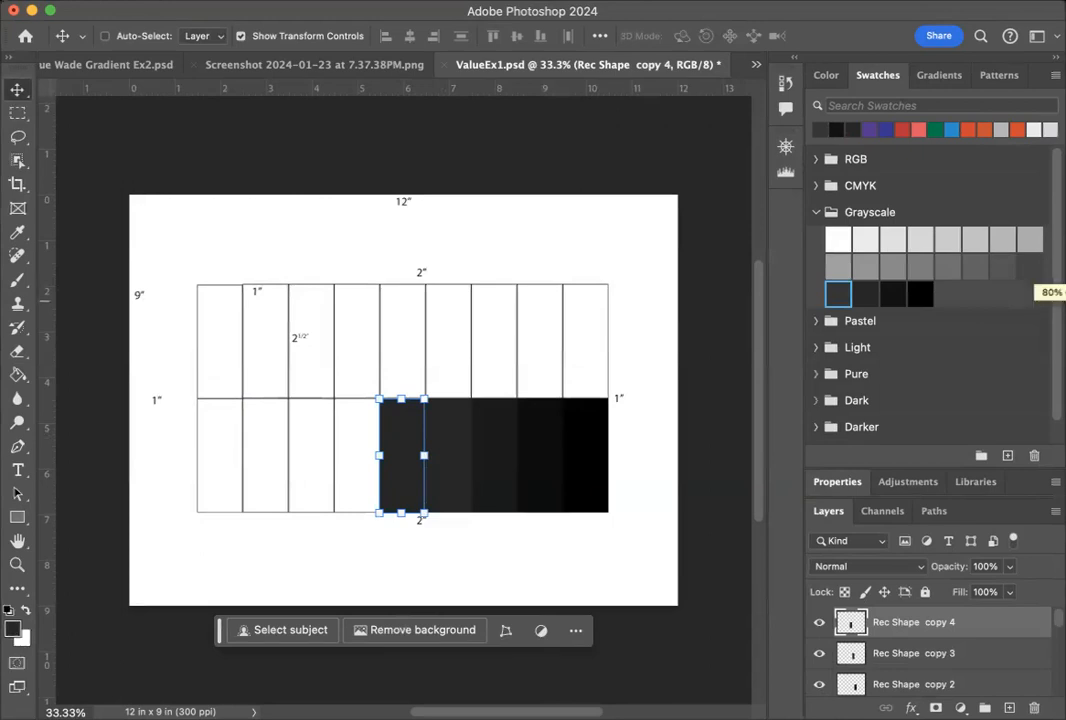
left_click(1003, 266)
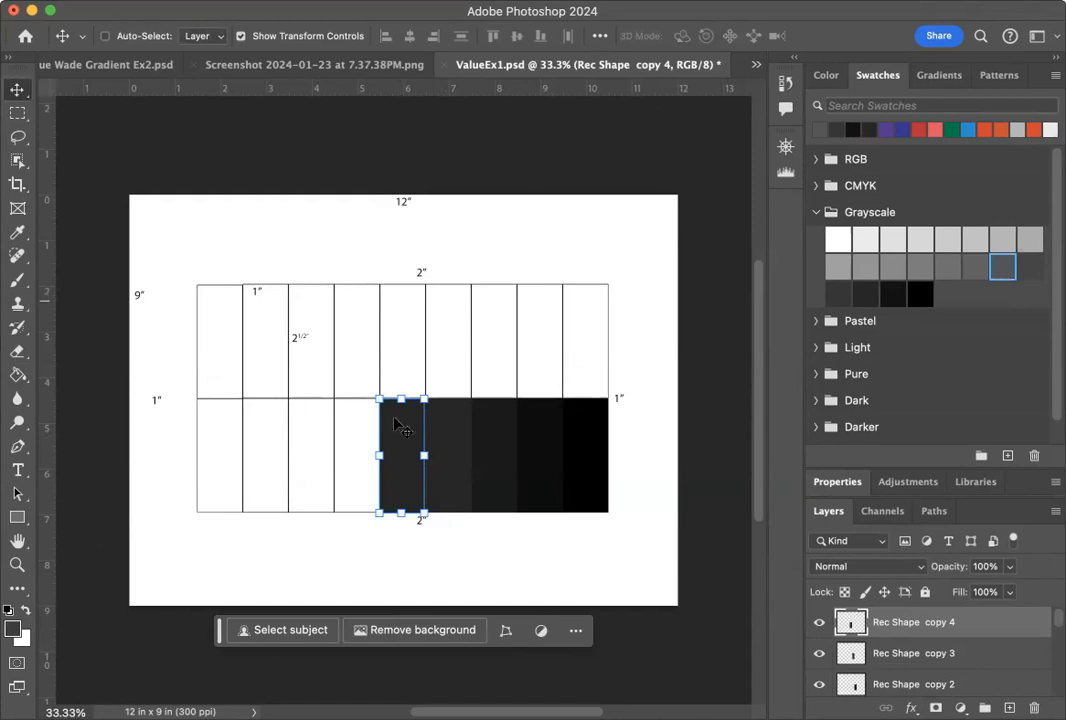
left_click(18, 375)
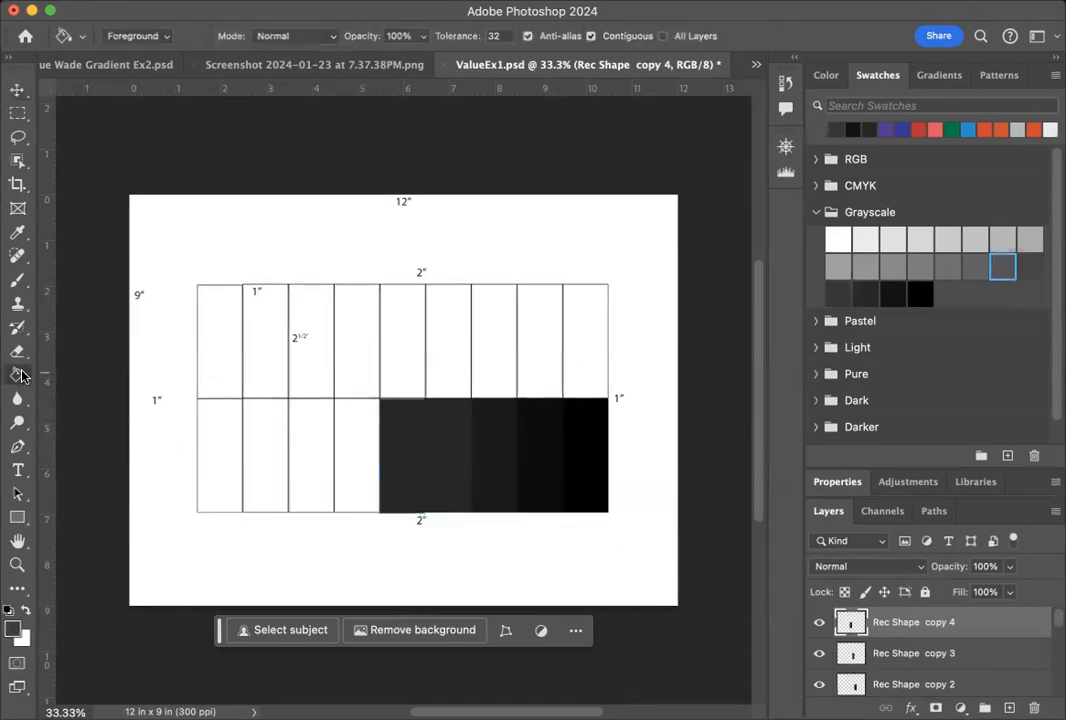
left_click(403, 443)
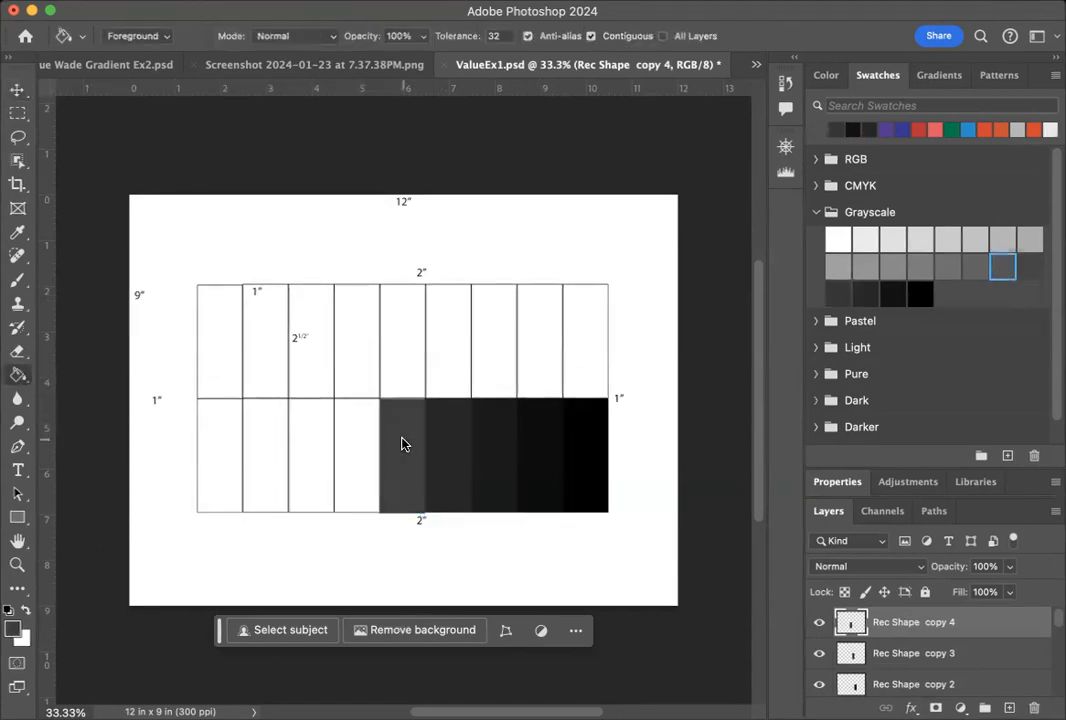
Duplicate the Rec Shape copy 4 layer within ValueEx1.psd.
right_click(1021, 626)
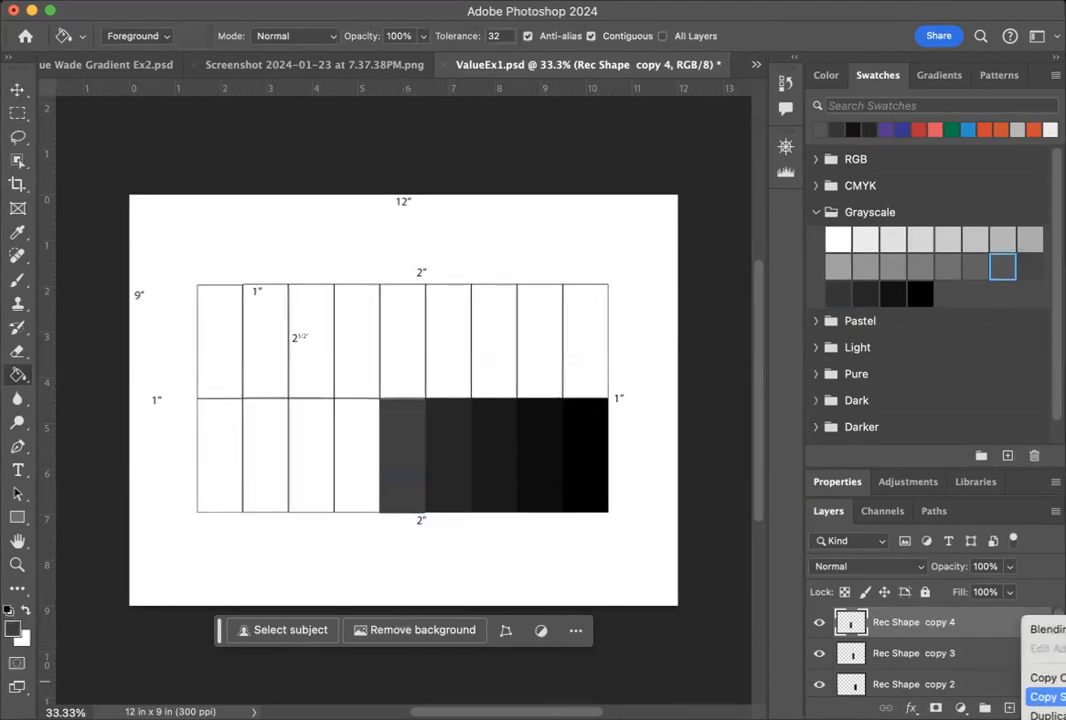
left_click(1045, 714)
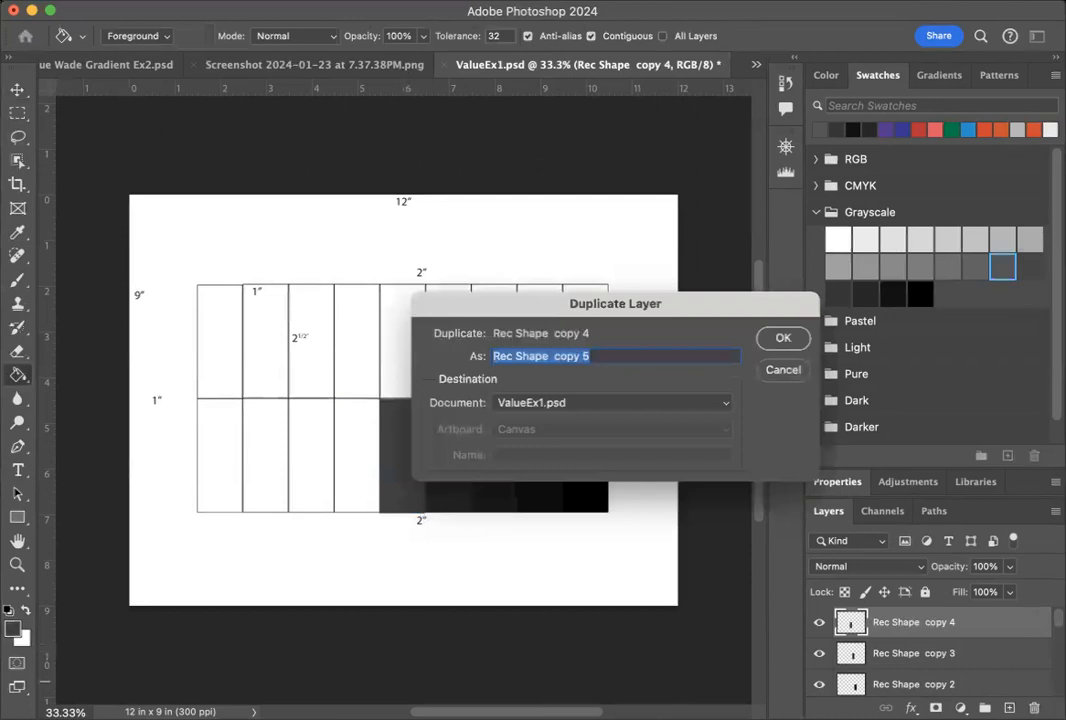
left_click(783, 338)
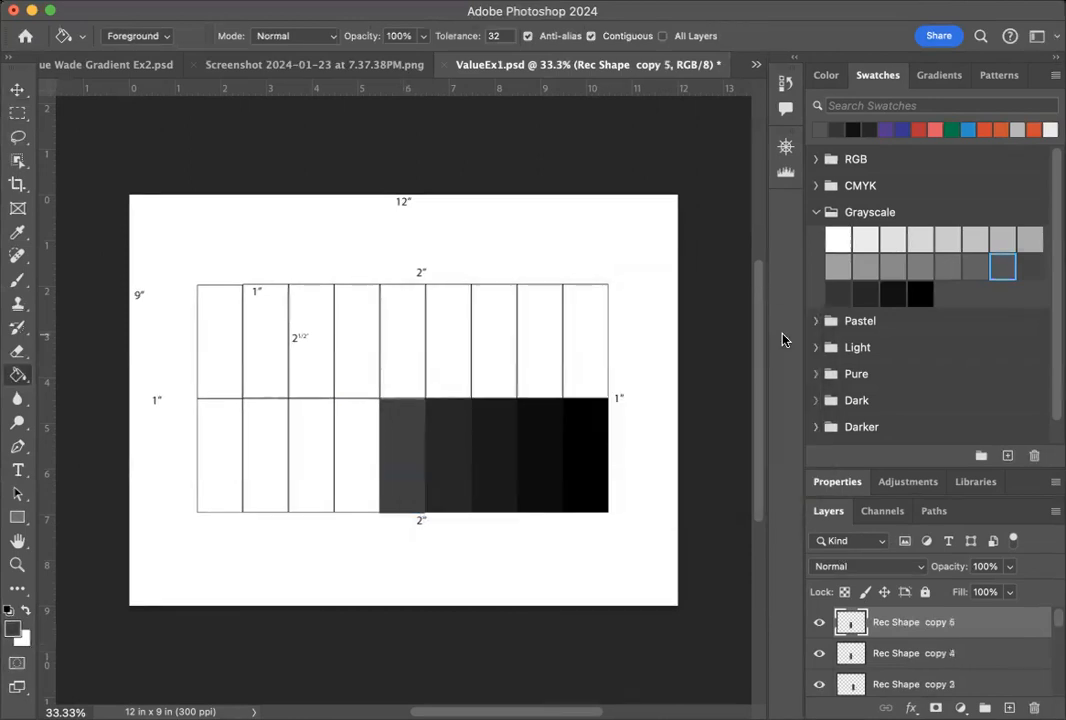
Move the new rectangle into the sixth bottom-row cell from the right and fill it with the seventh-darkest Grayscale swatch.
left_click(982, 264)
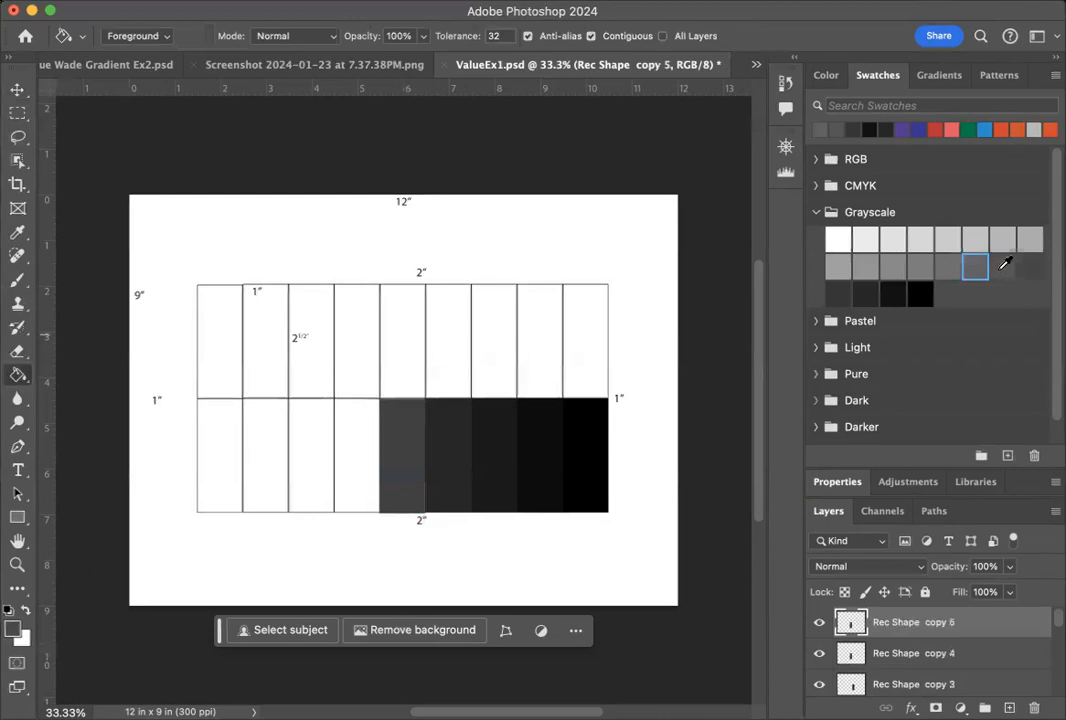
left_click(17, 89)
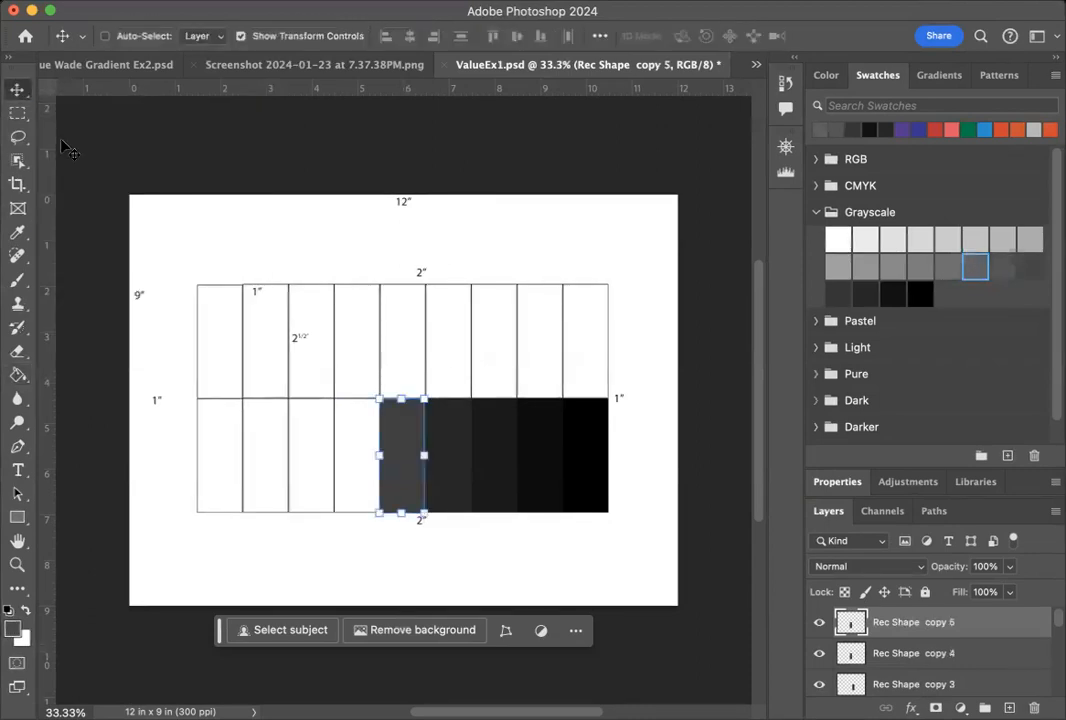
left_click_drag(374, 495, 355, 497)
left_click(18, 376)
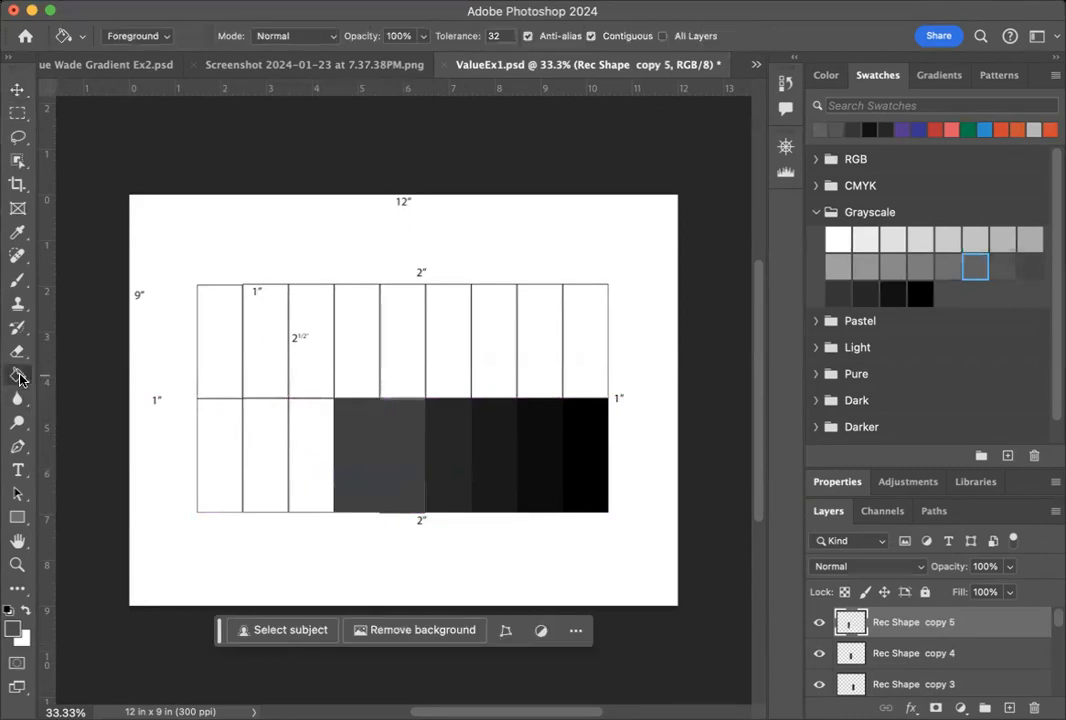
left_click(366, 444)
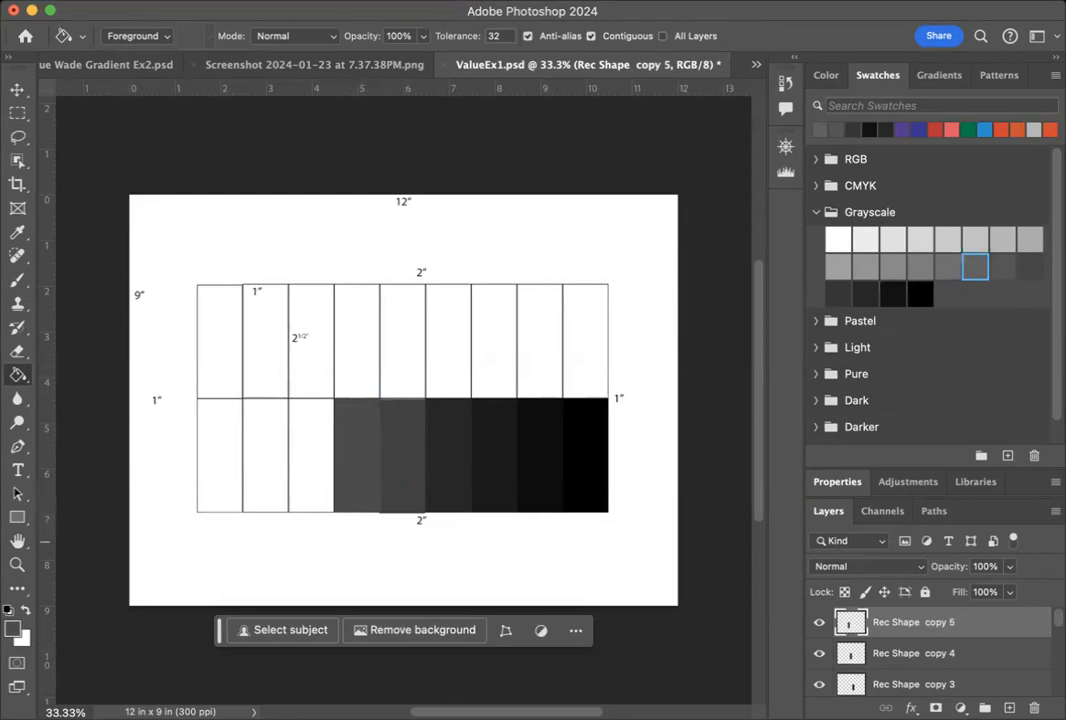
Duplicate the Rec Shape copy 5 layer within ValueEx1.psd.
right_click(1012, 626)
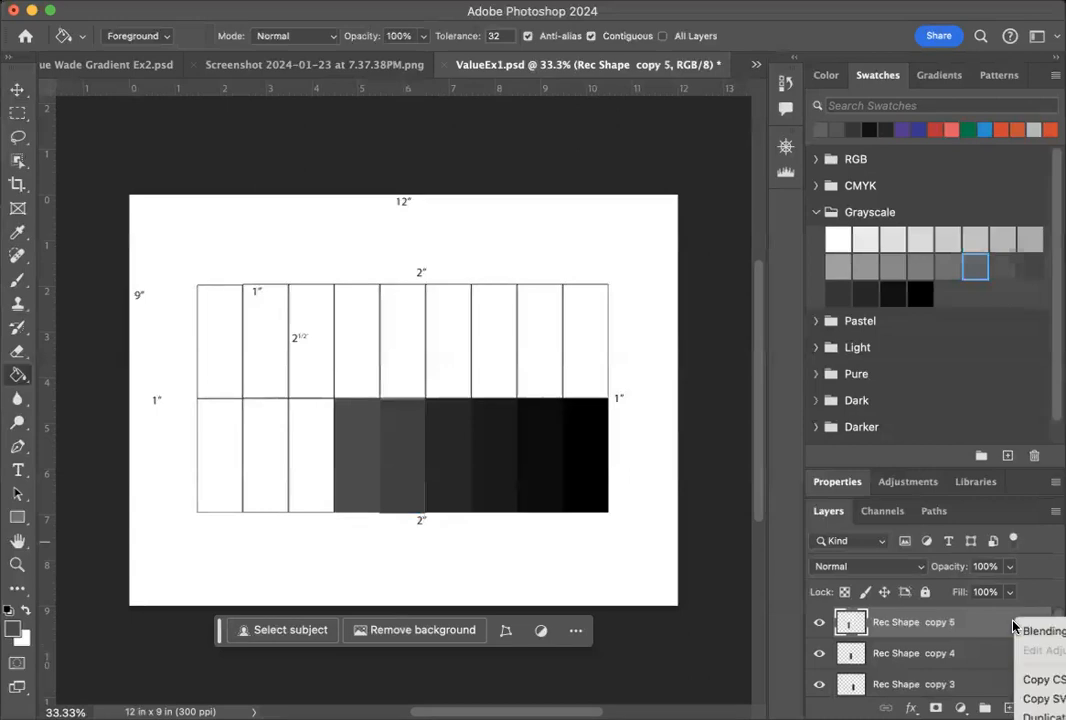
left_click(1043, 716)
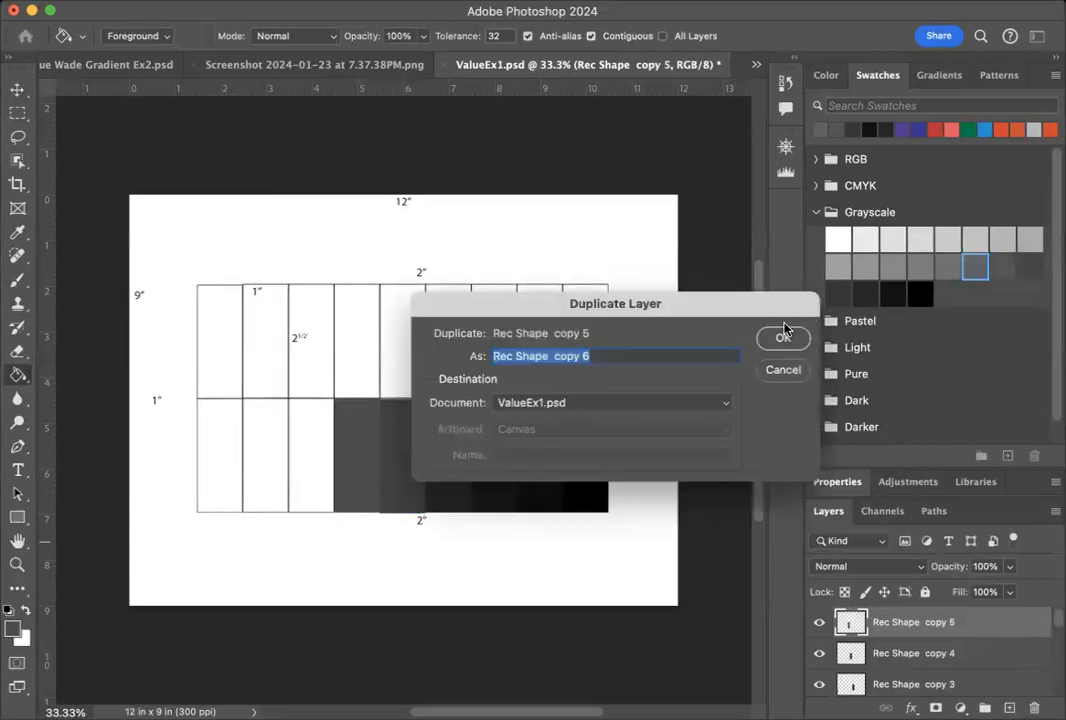
left_click(784, 340)
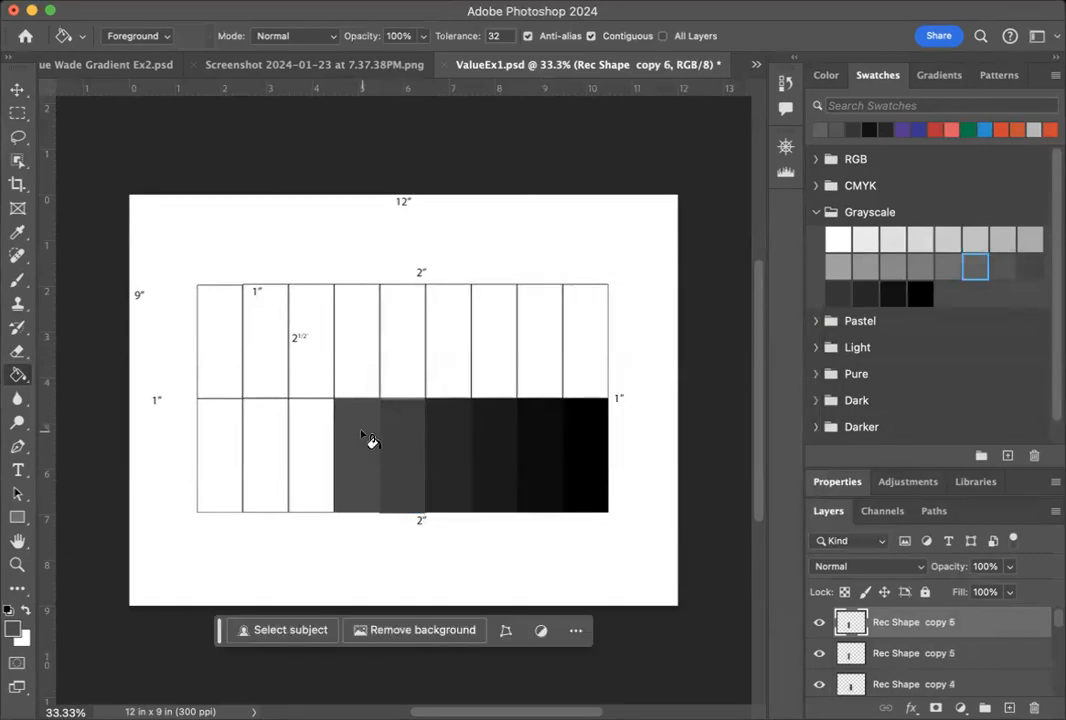
Move the new rectangle into the third bottom-row cell from the left and fill it with the eighth-darkest Grayscale swatch.
key("v")
left_click_drag(362, 436, 313, 448)
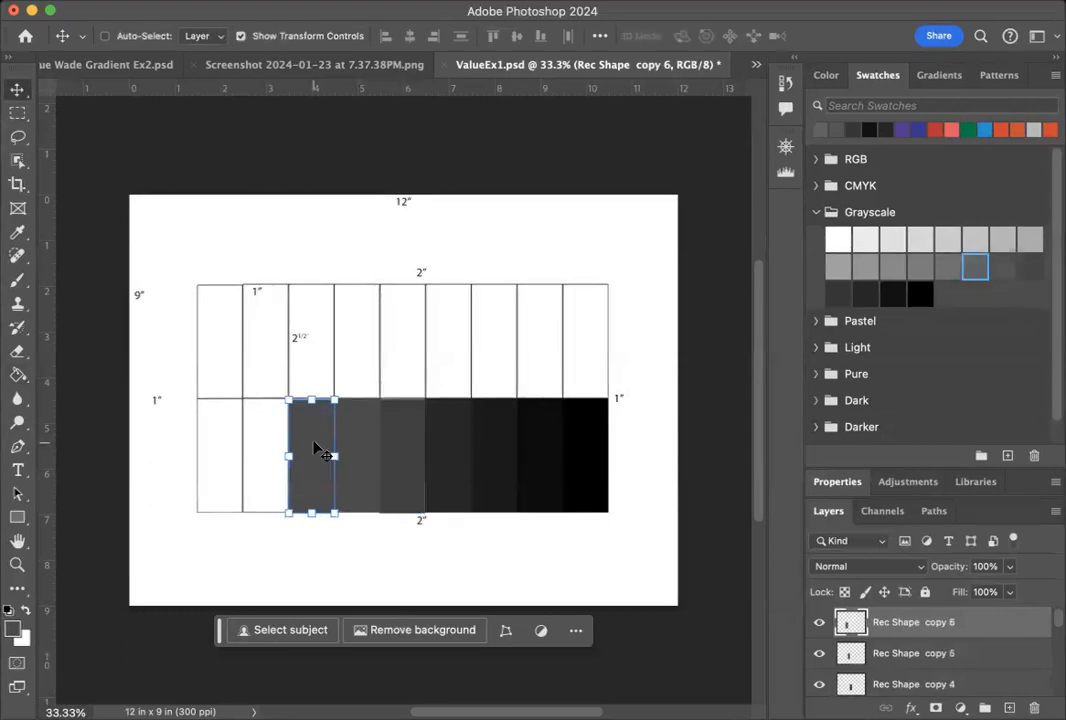
left_click(950, 263)
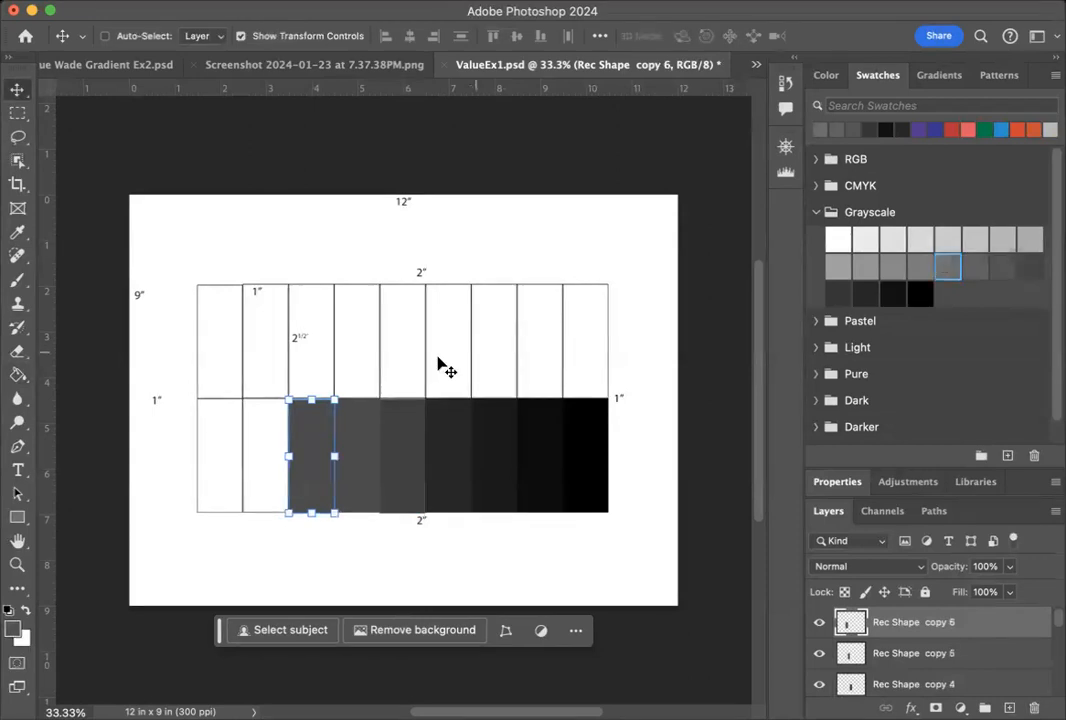
left_click(18, 374)
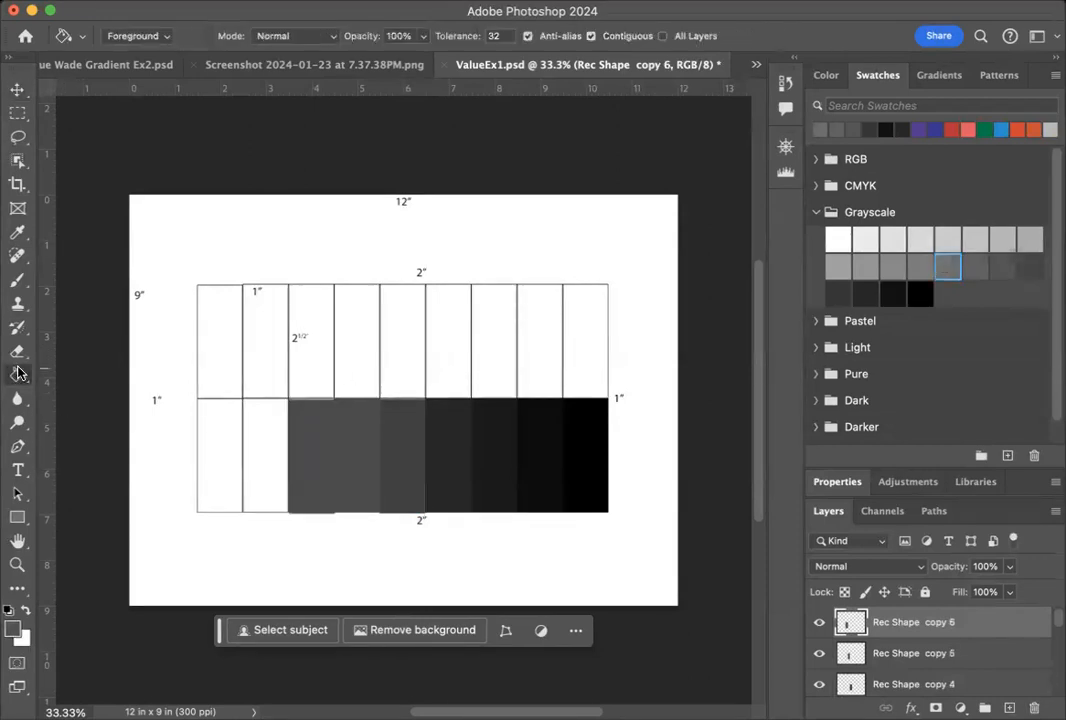
left_click(304, 455)
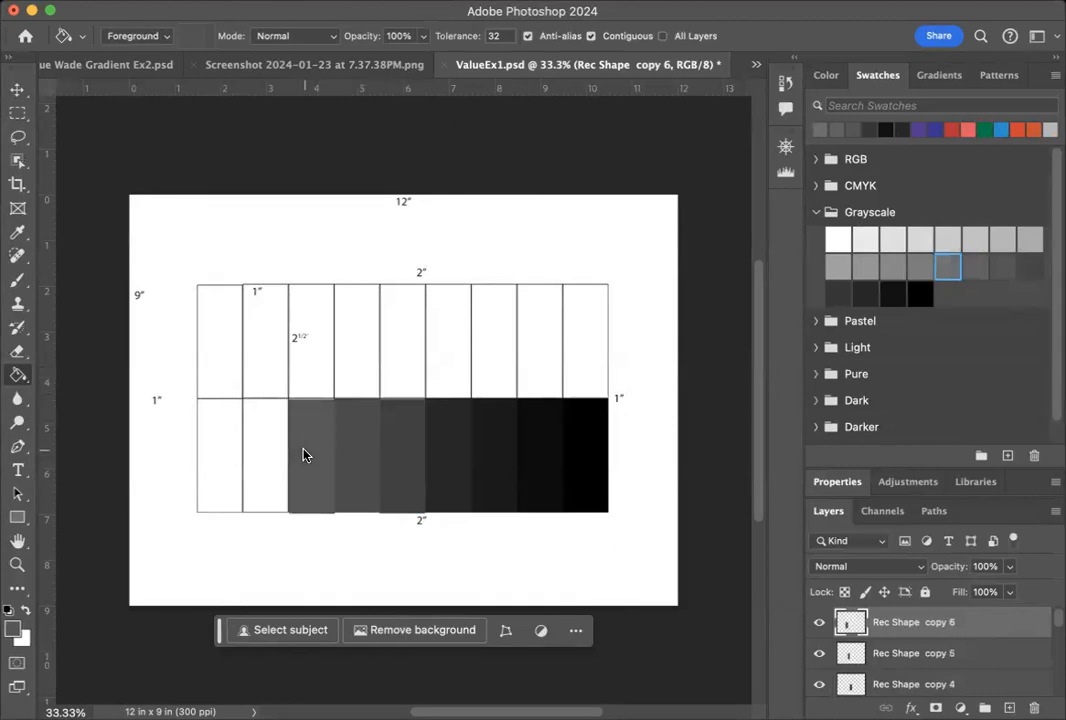
Duplicate the Rec Shape copy 6 layer within ValueEx1.psd.
right_click(999, 621)
left_click(1035, 709)
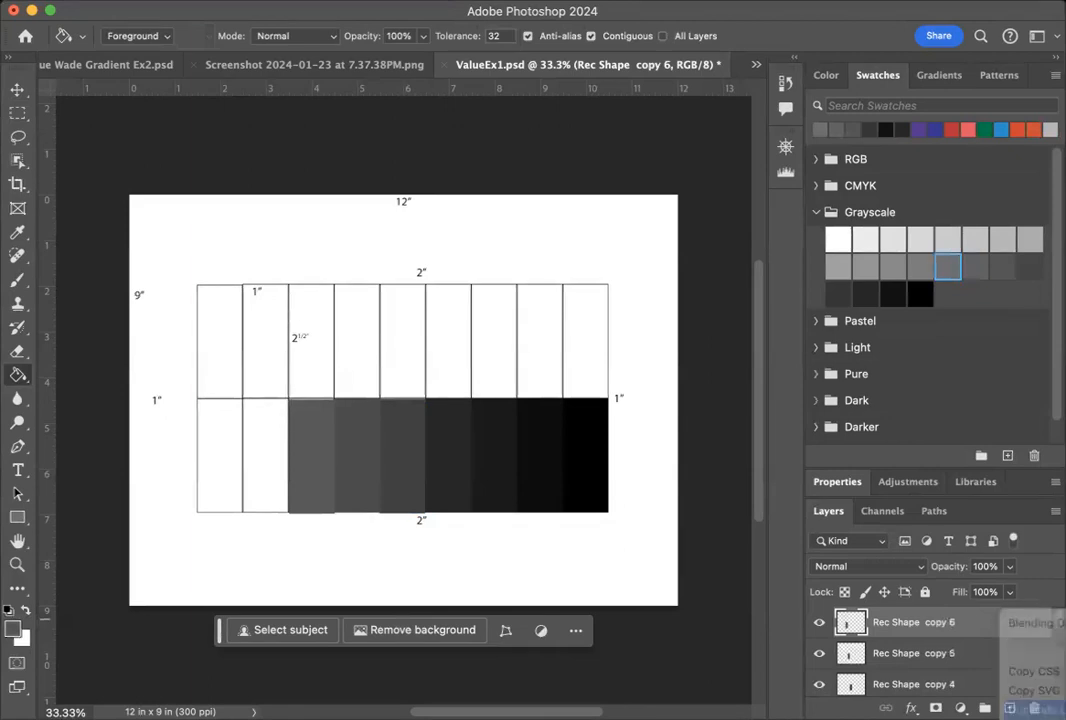
left_click(795, 338)
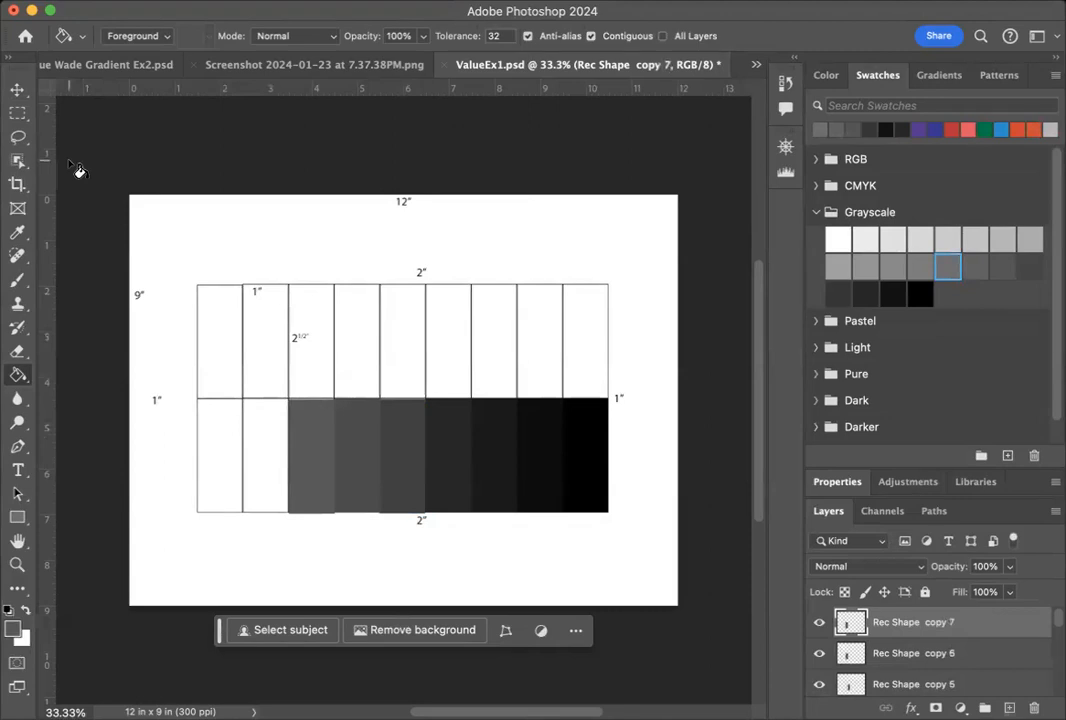
Move the new rectangle into the second bottom-row cell from the left and fill it with the ninth-darkest Grayscale swatch.
key("v")
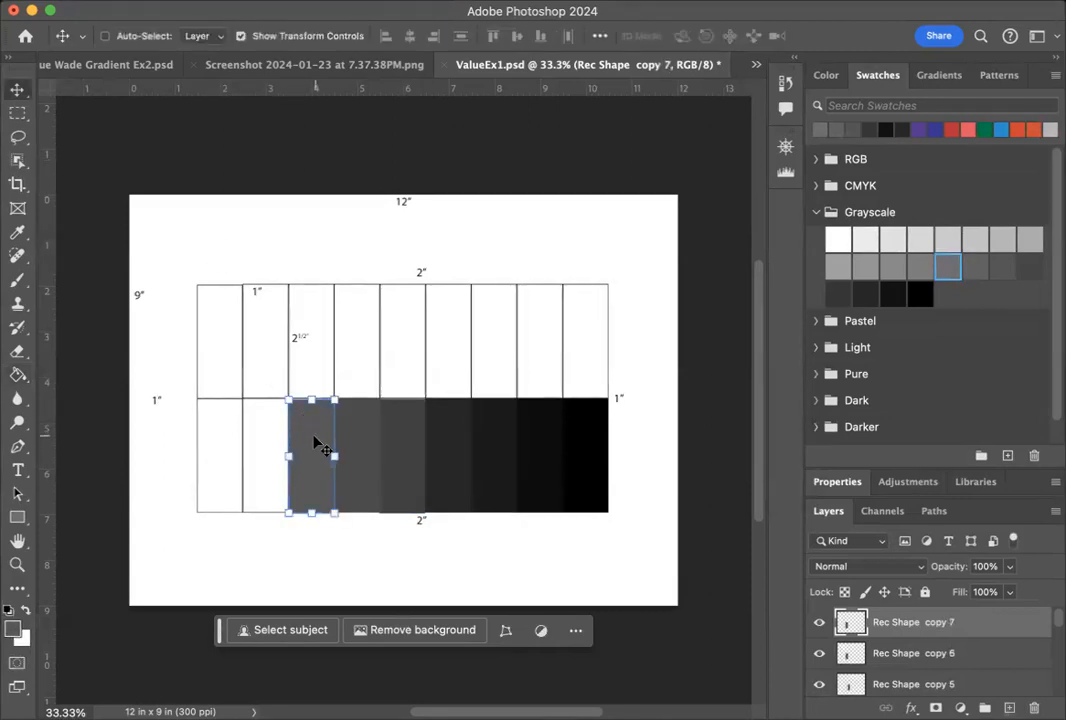
left_click_drag(297, 440, 268, 437)
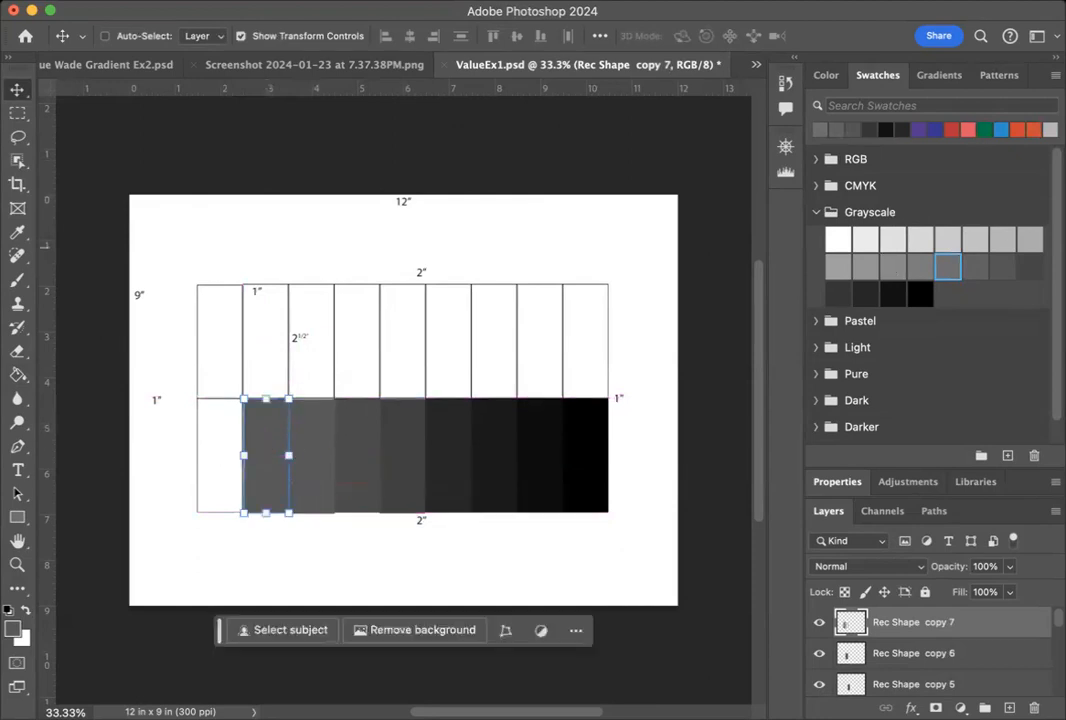
left_click(921, 264)
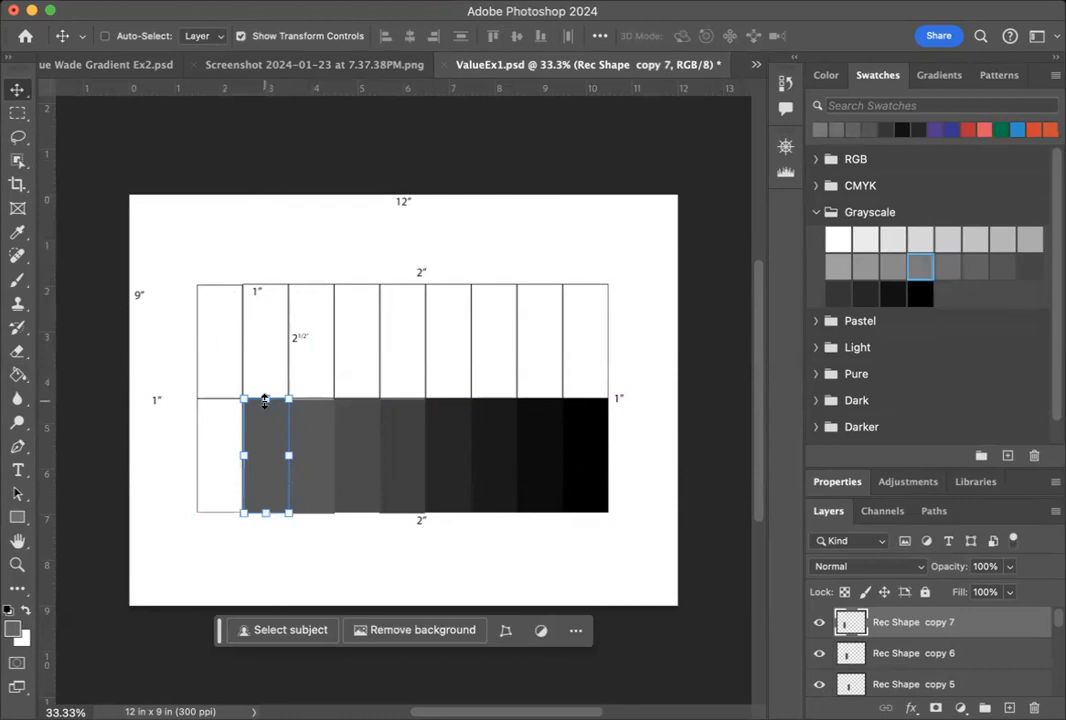
key("g")
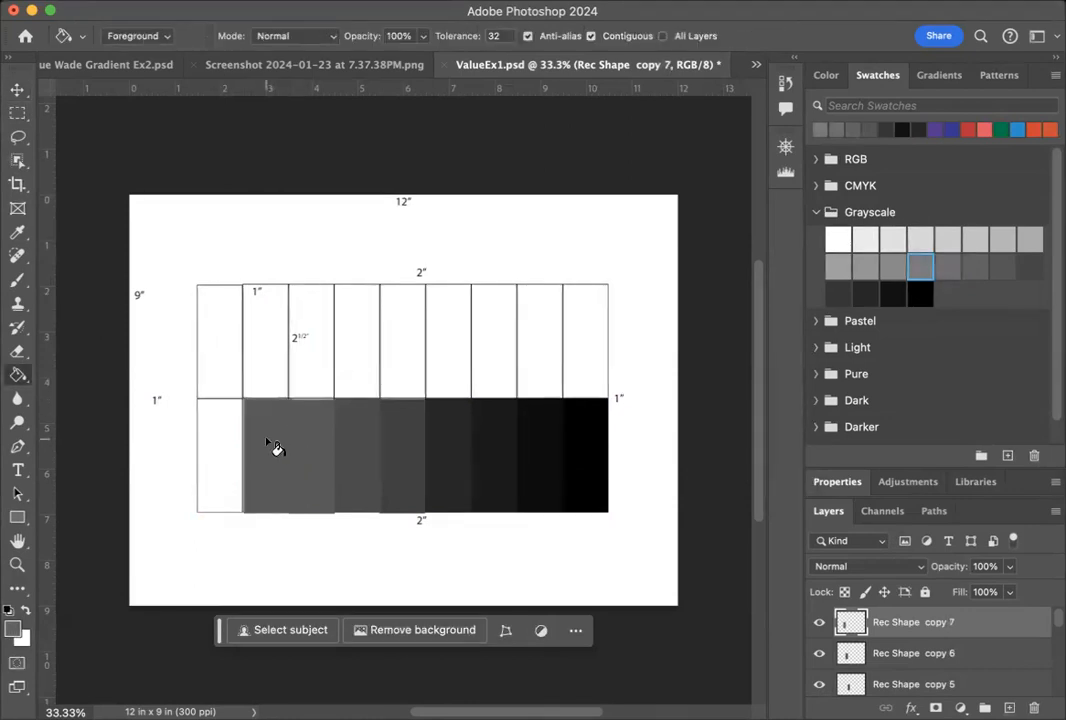
left_click(256, 442)
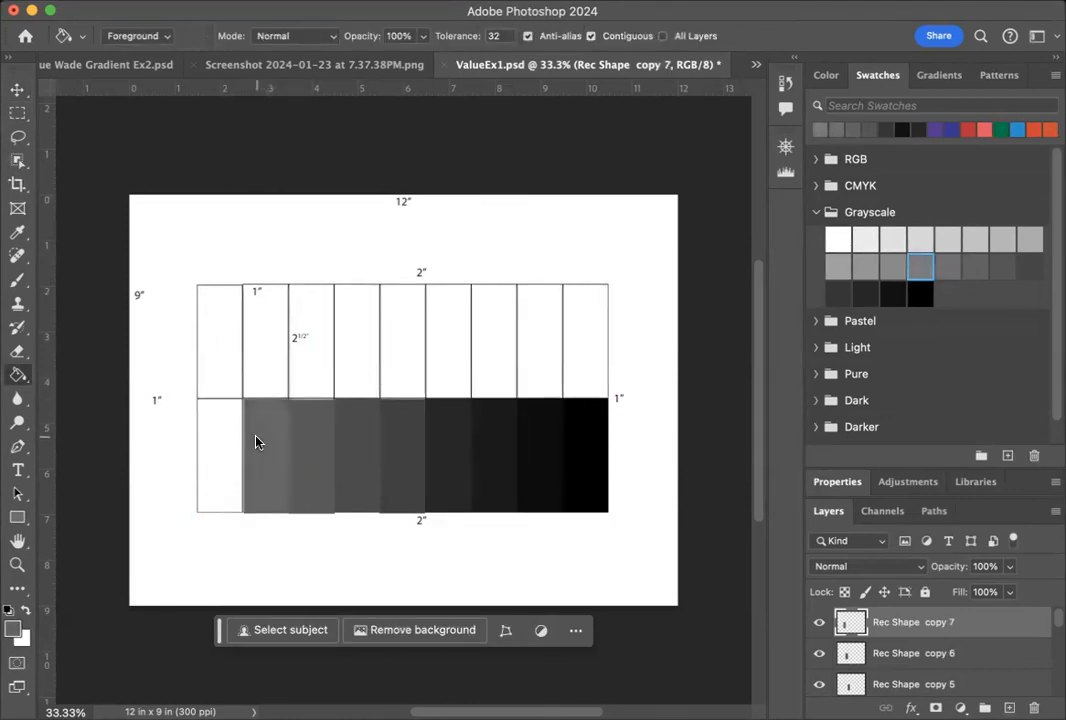
Duplicate the Rec Shape copy 7 layer within ValueEx1.psd.
left_click(18, 91)
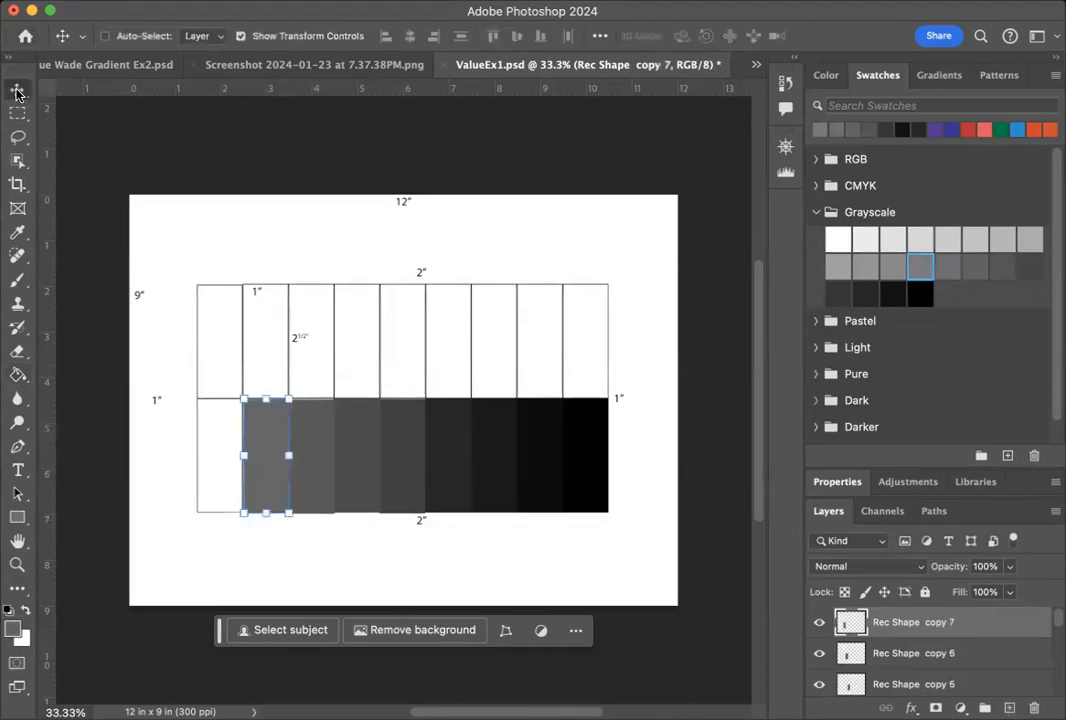
right_click(985, 627)
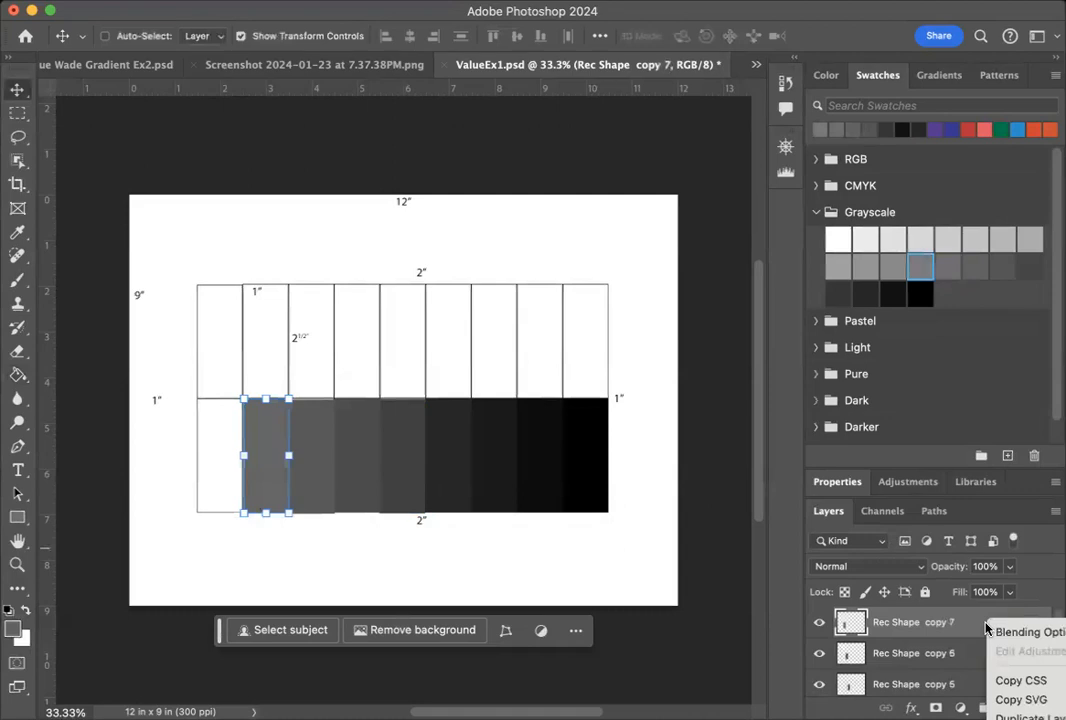
left_click(1028, 716)
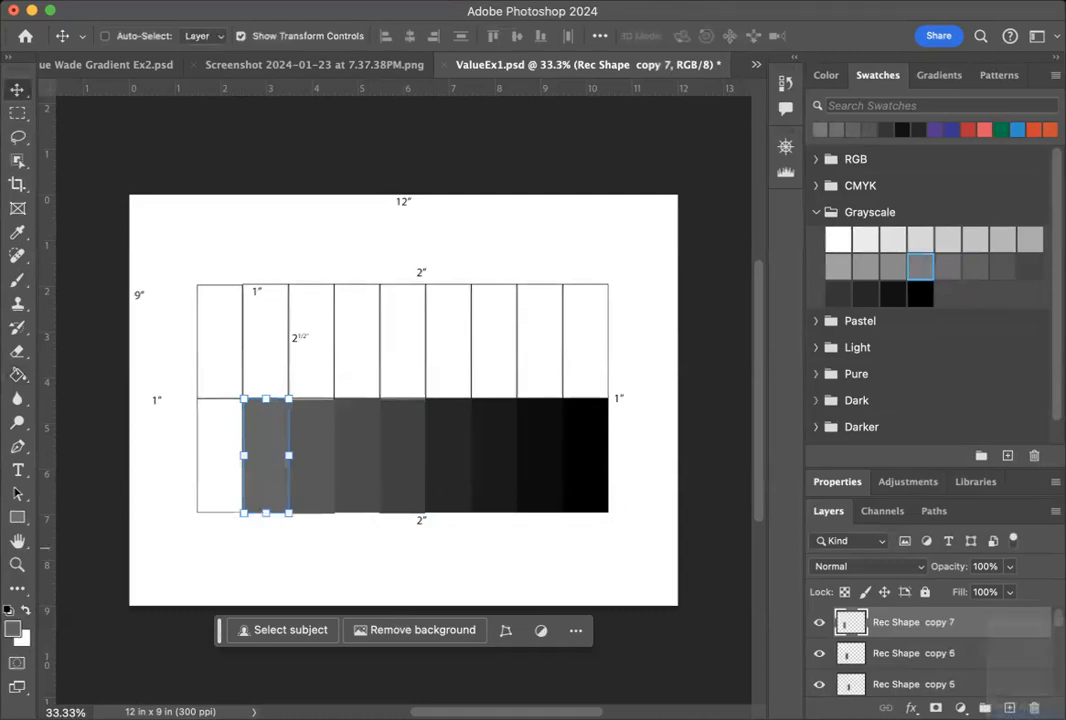
left_click(778, 339)
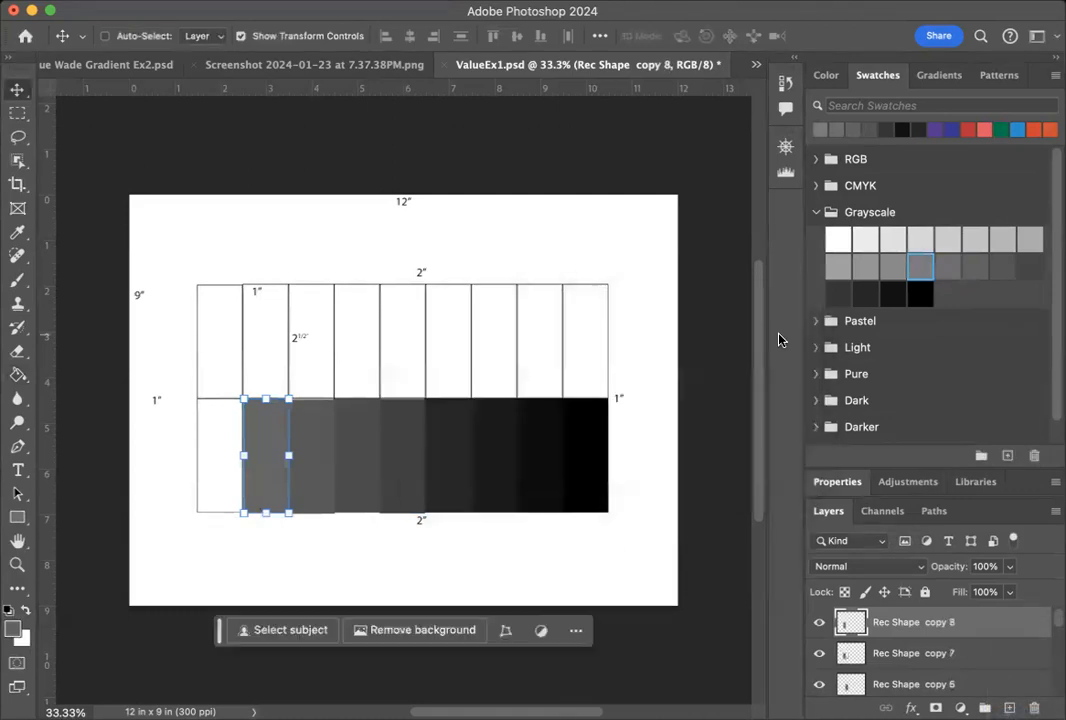
Move the new rectangle into the first bottom-row cell from the left and fill it with the tenth-darkest Grayscale swatch.
left_click(895, 265)
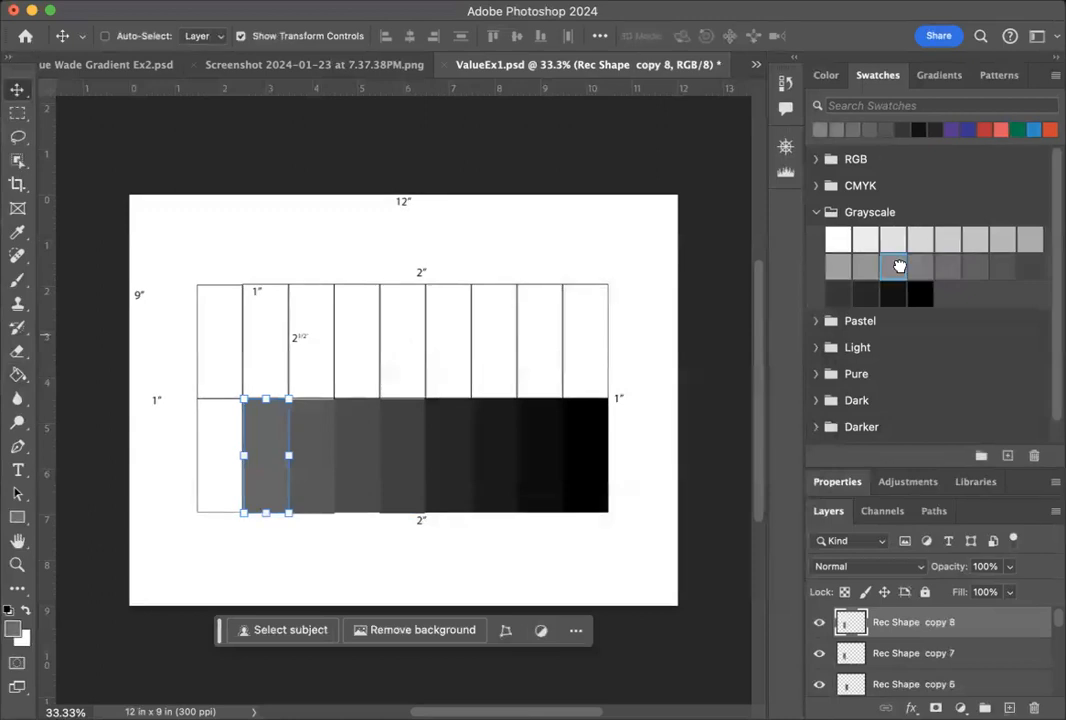
left_click_drag(279, 437, 228, 435)
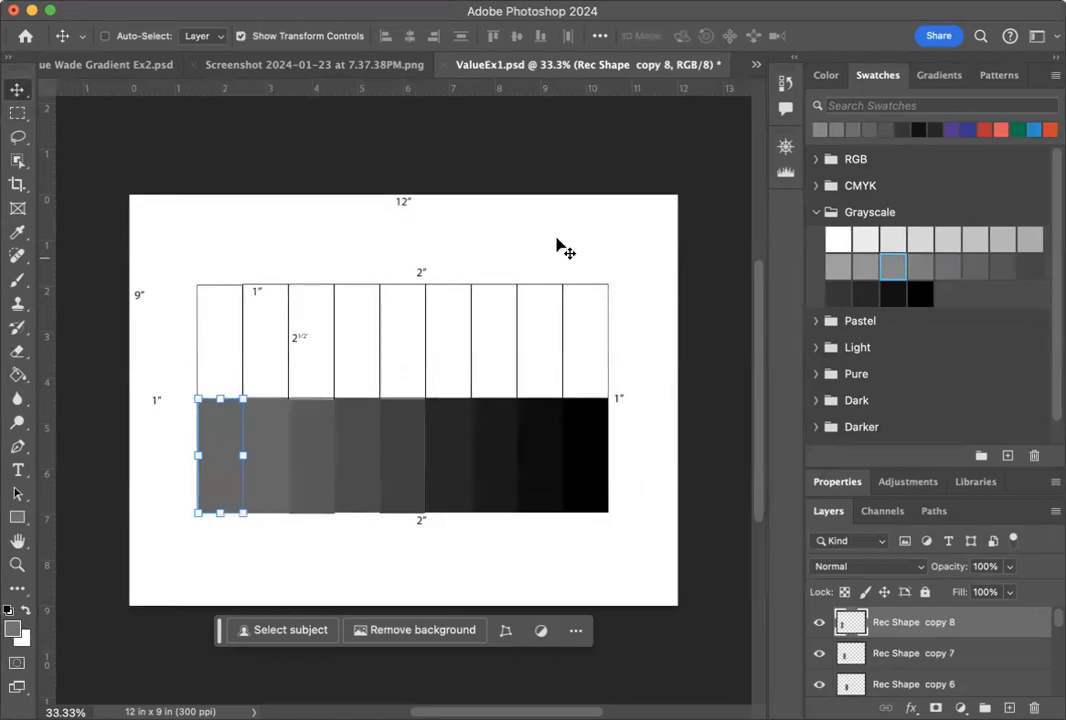
left_click(17, 374)
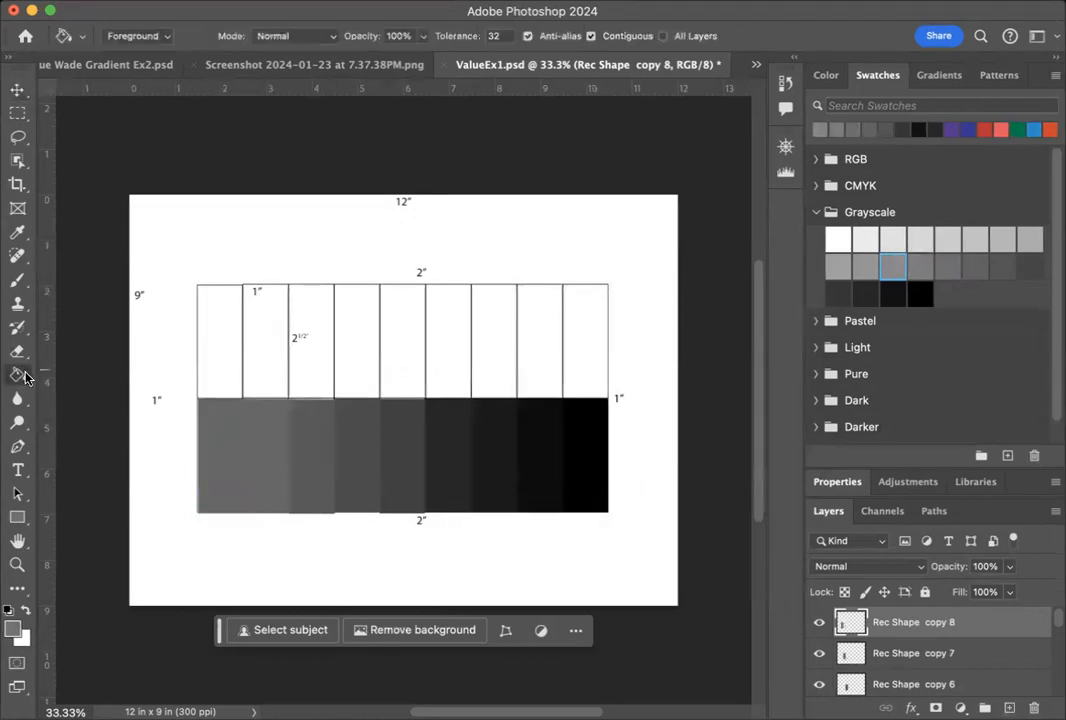
left_click(220, 434)
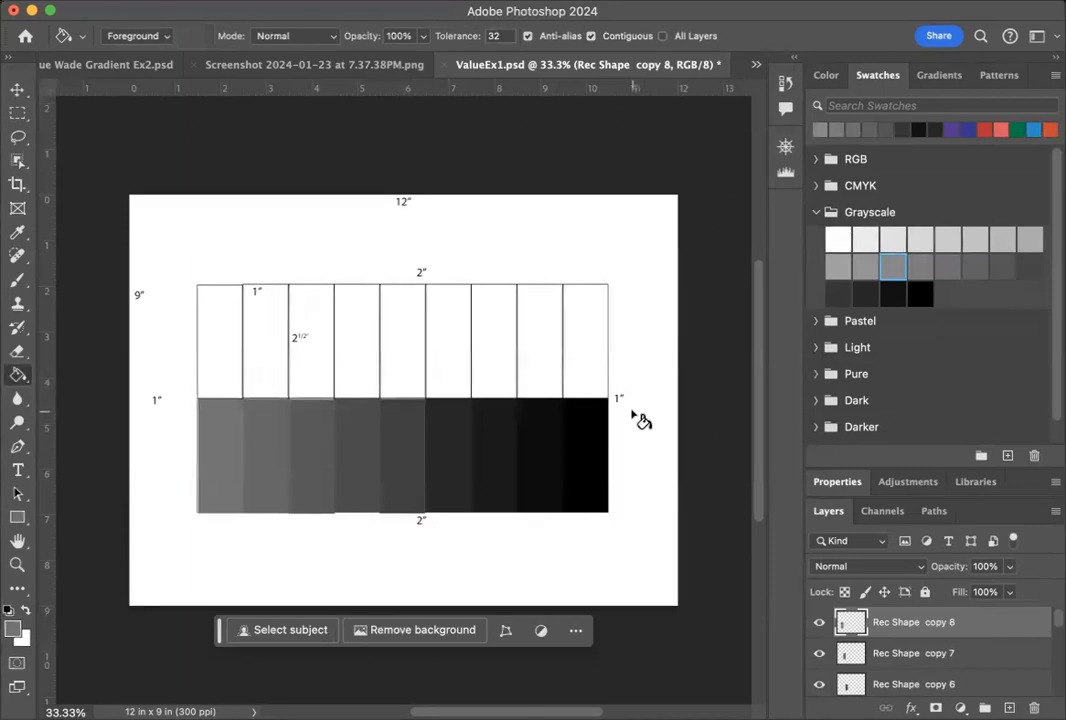
Duplicate the Rec Shape copy 8 layer within ValueEx1.psd.
right_click(979, 626)
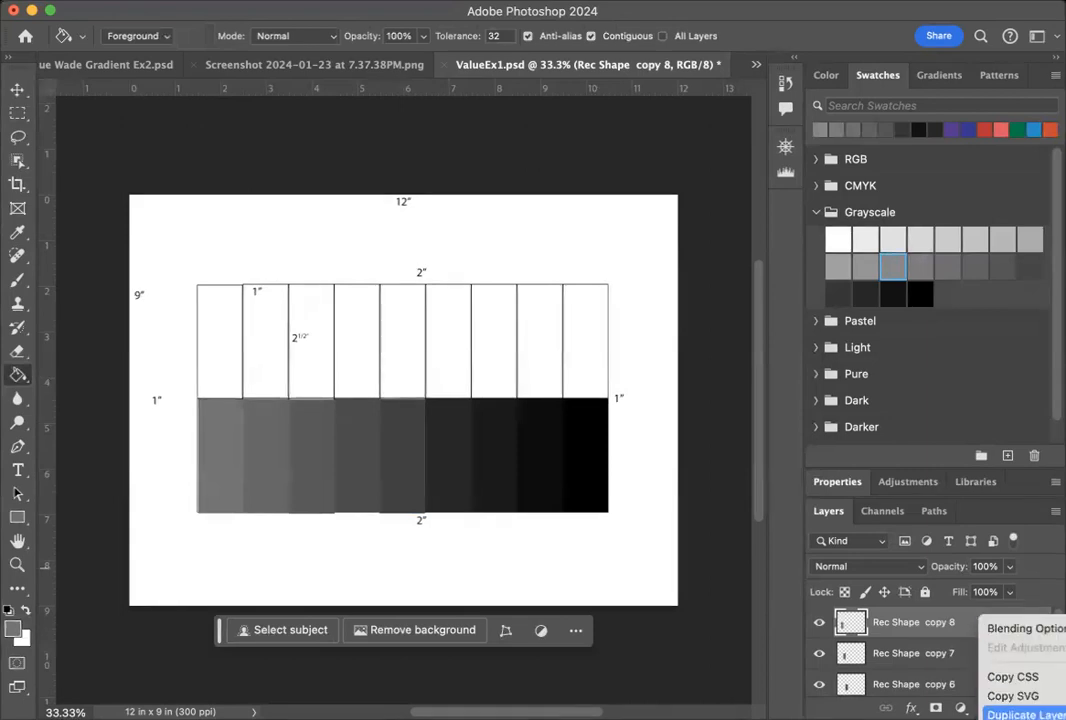
left_click(1022, 714)
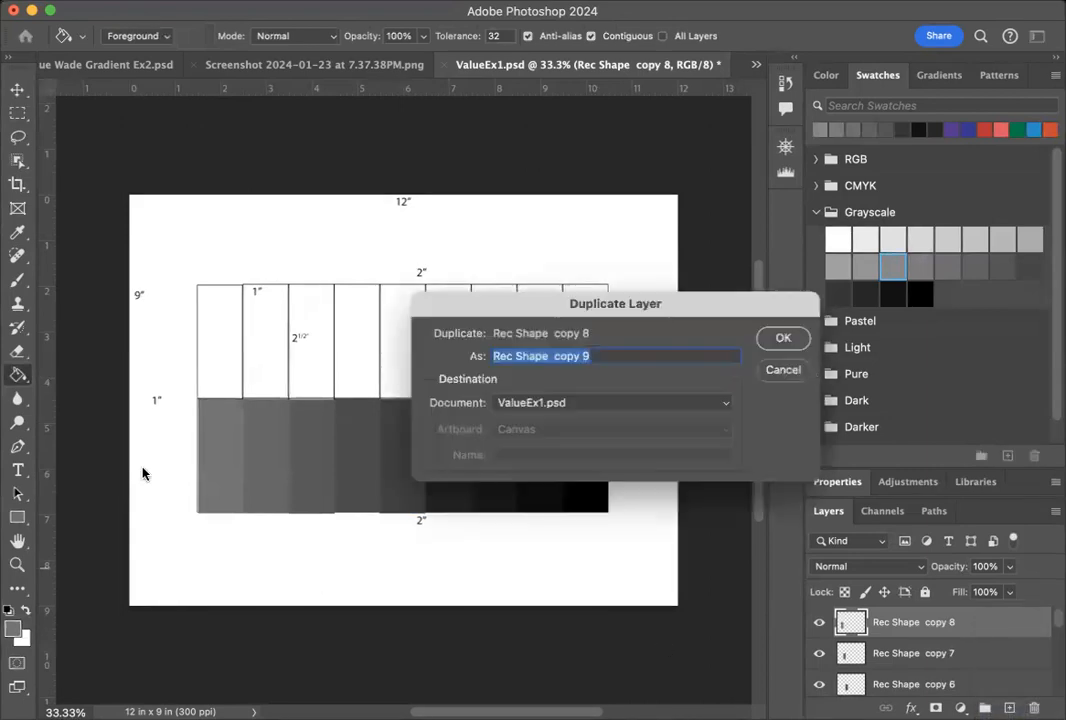
left_click(783, 338)
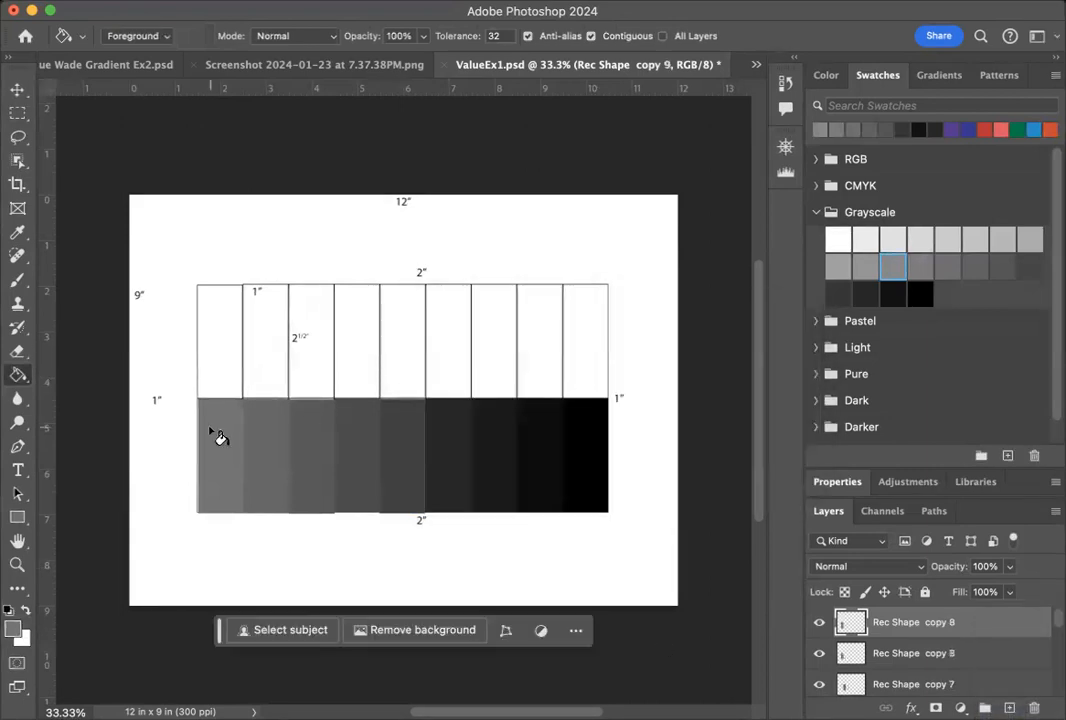
Move the new rectangle up into the first top-row cell from the left and fill it with the eleventh-darkest Grayscale swatch.
key("v")
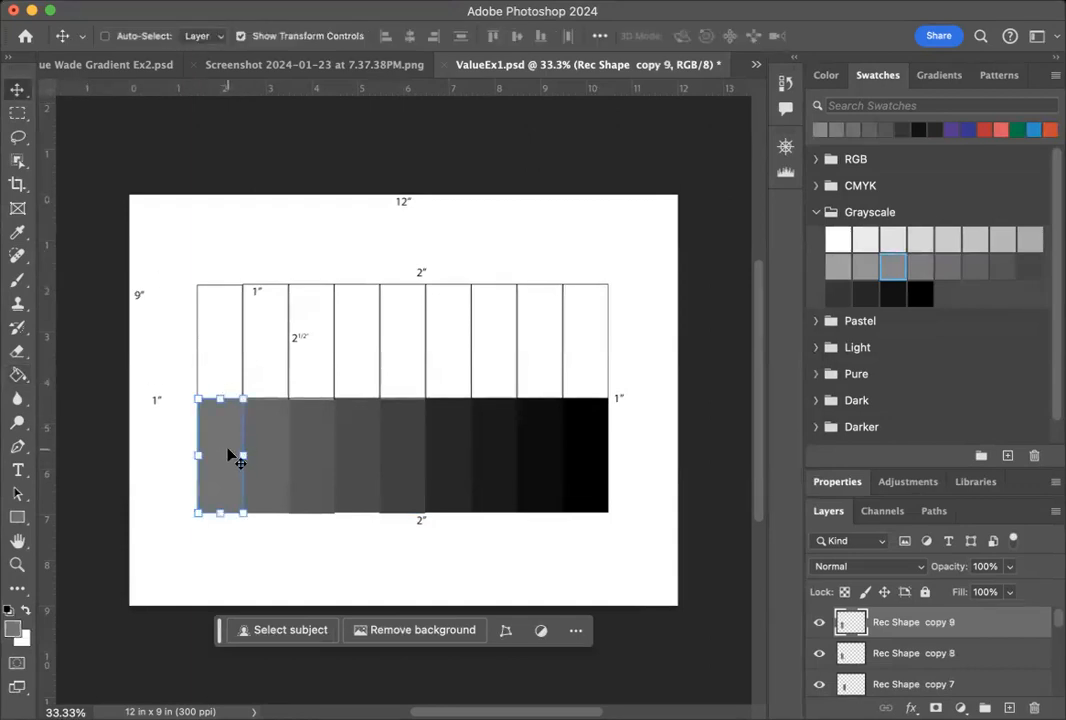
left_click_drag(226, 447, 224, 330)
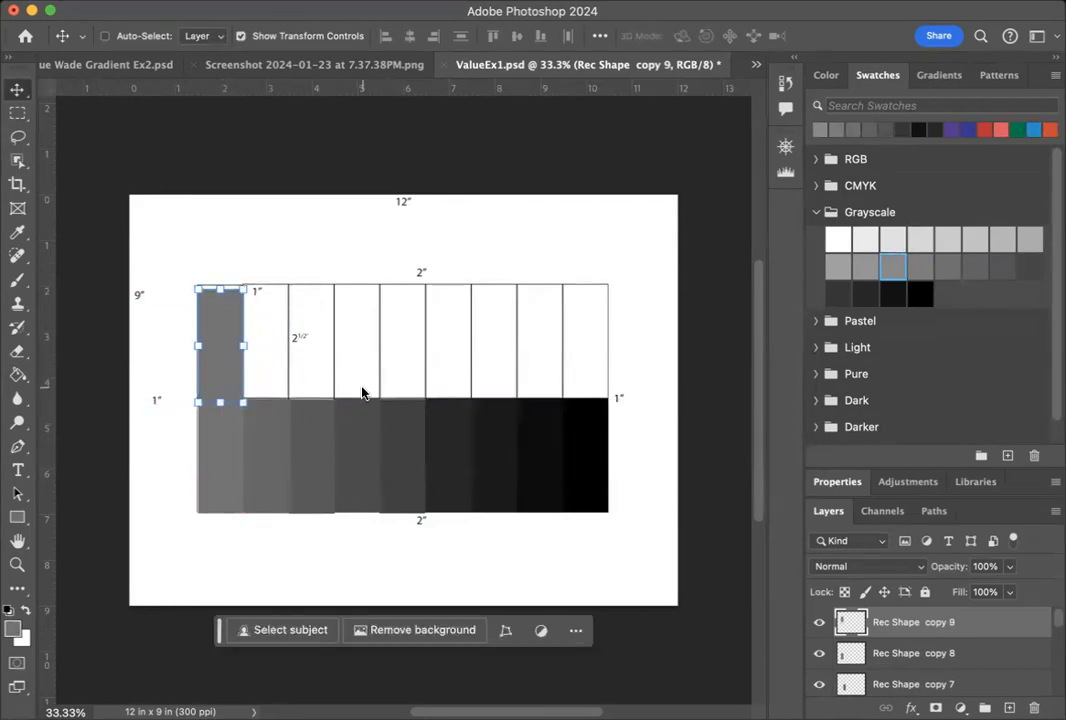
key("shift+Up")
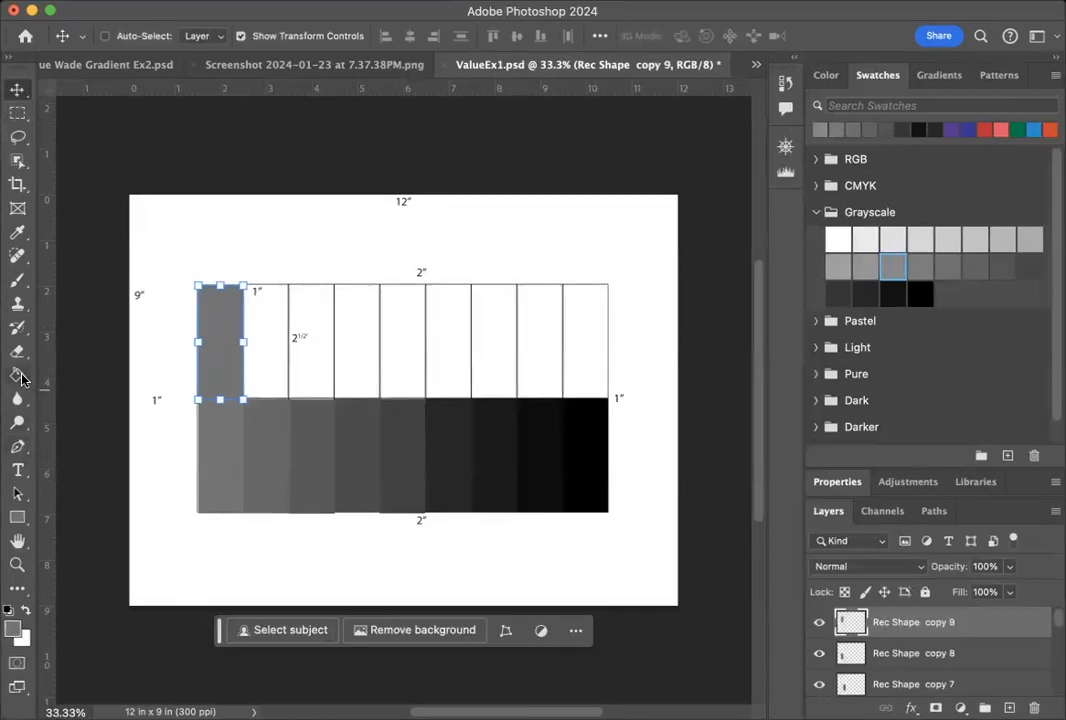
key("g")
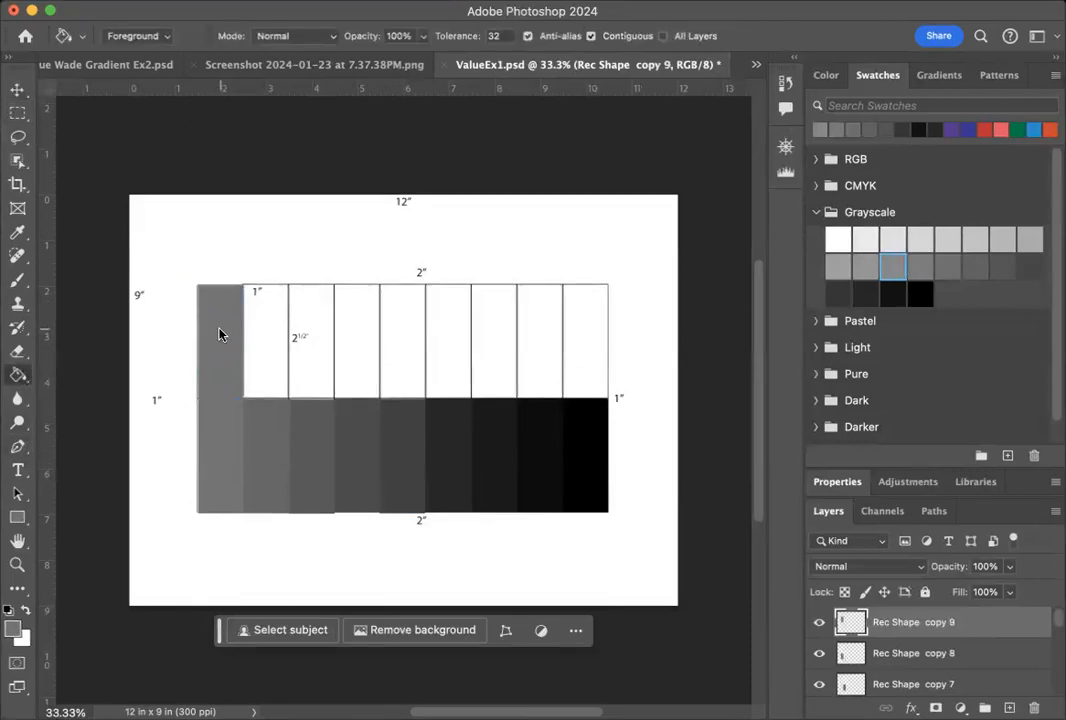
left_click(866, 266)
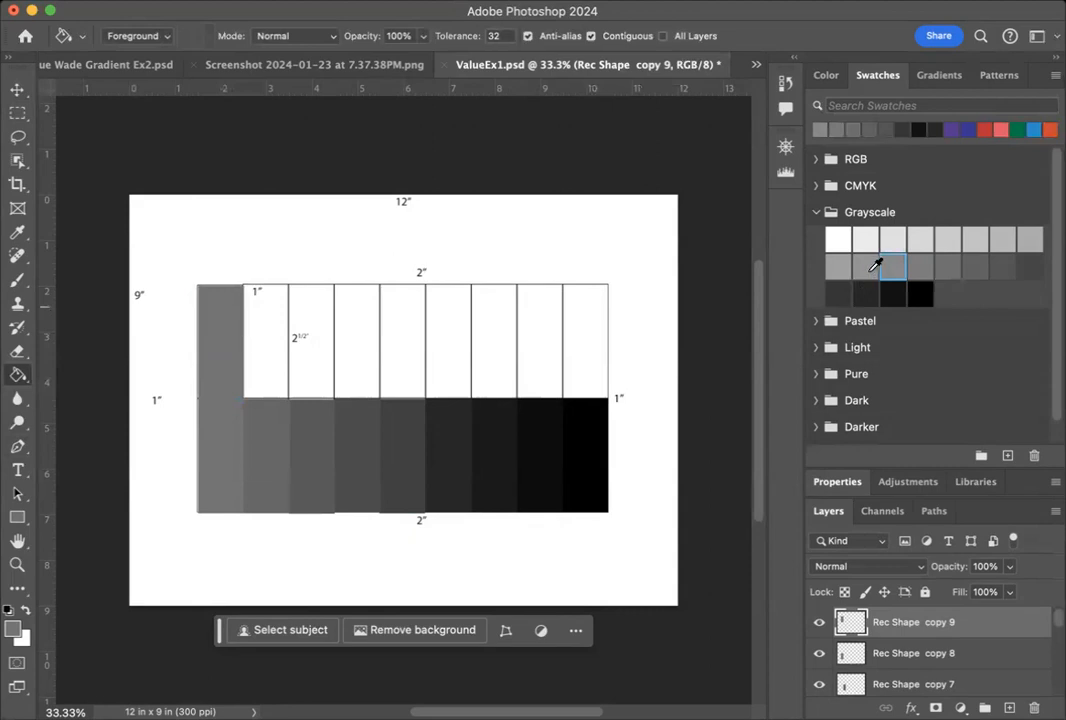
left_click(220, 363)
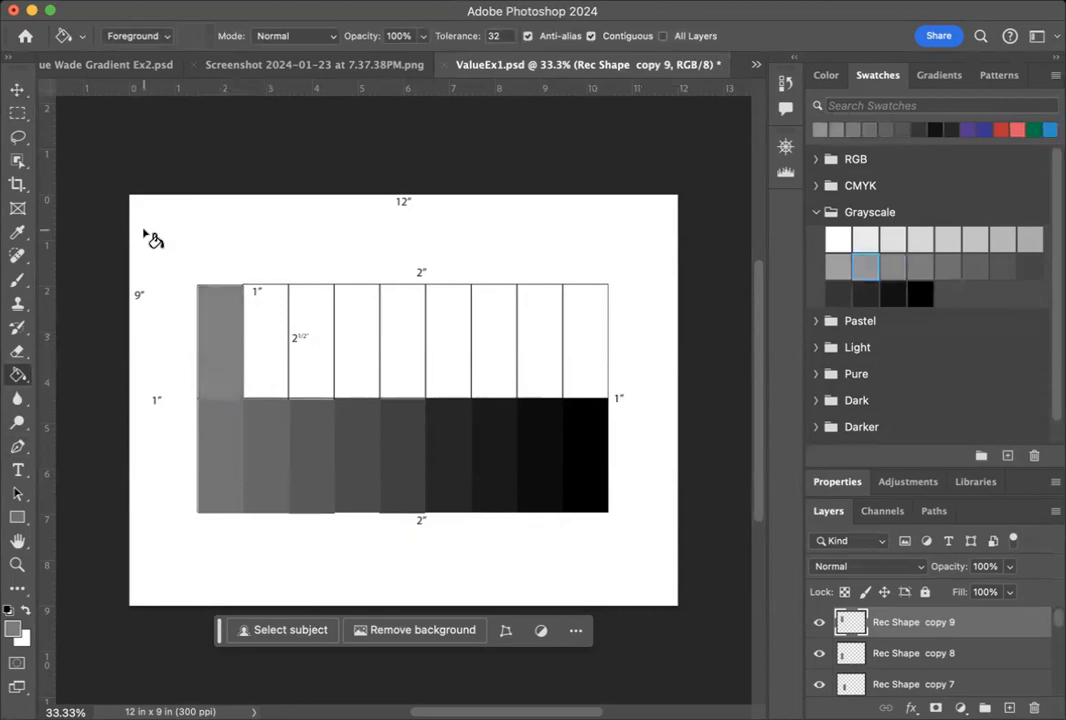
Duplicate the Rec Shape copy 9 layer within ValueEx1.psd.
left_click(17, 87)
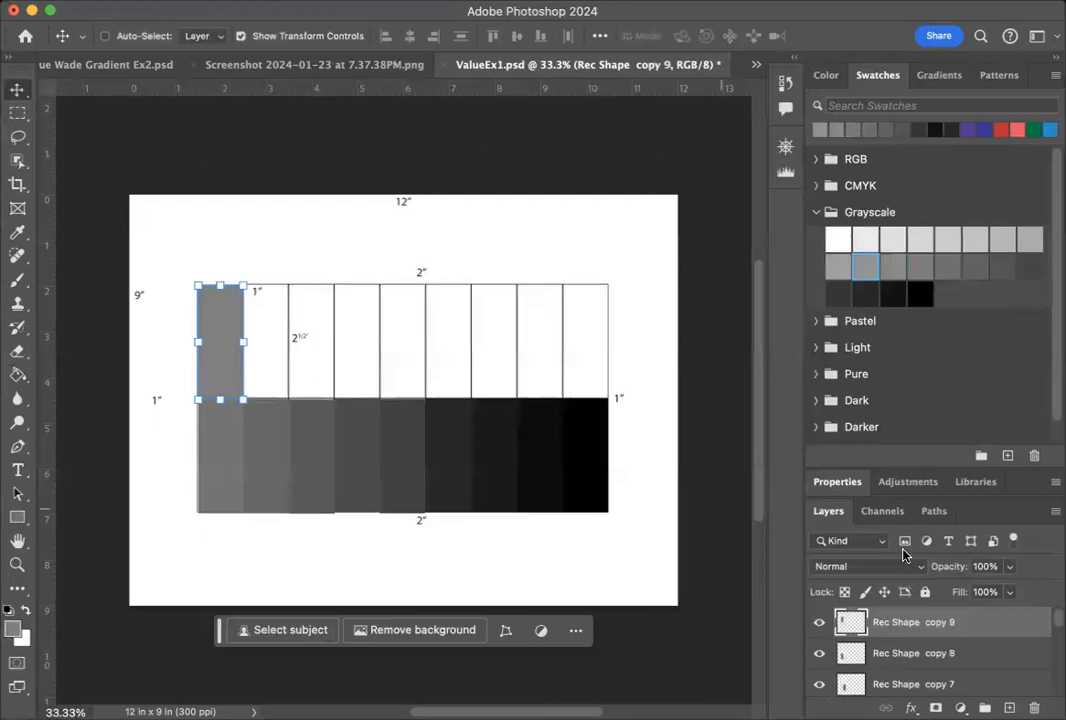
right_click(1004, 619)
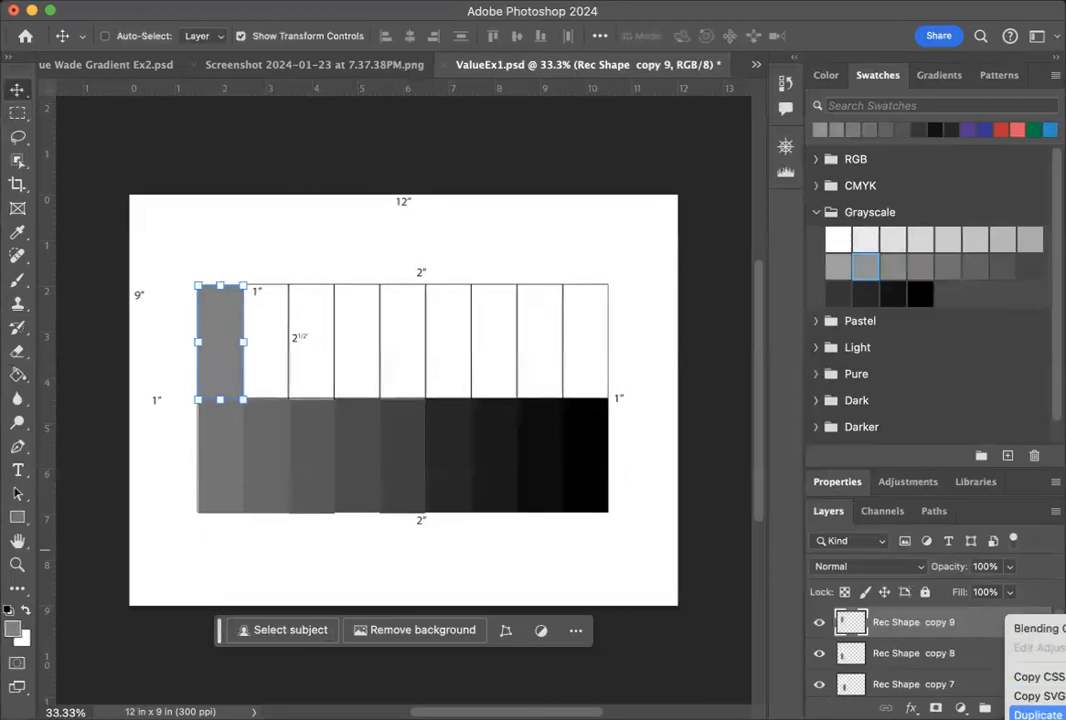
left_click(1038, 714)
left_click(783, 338)
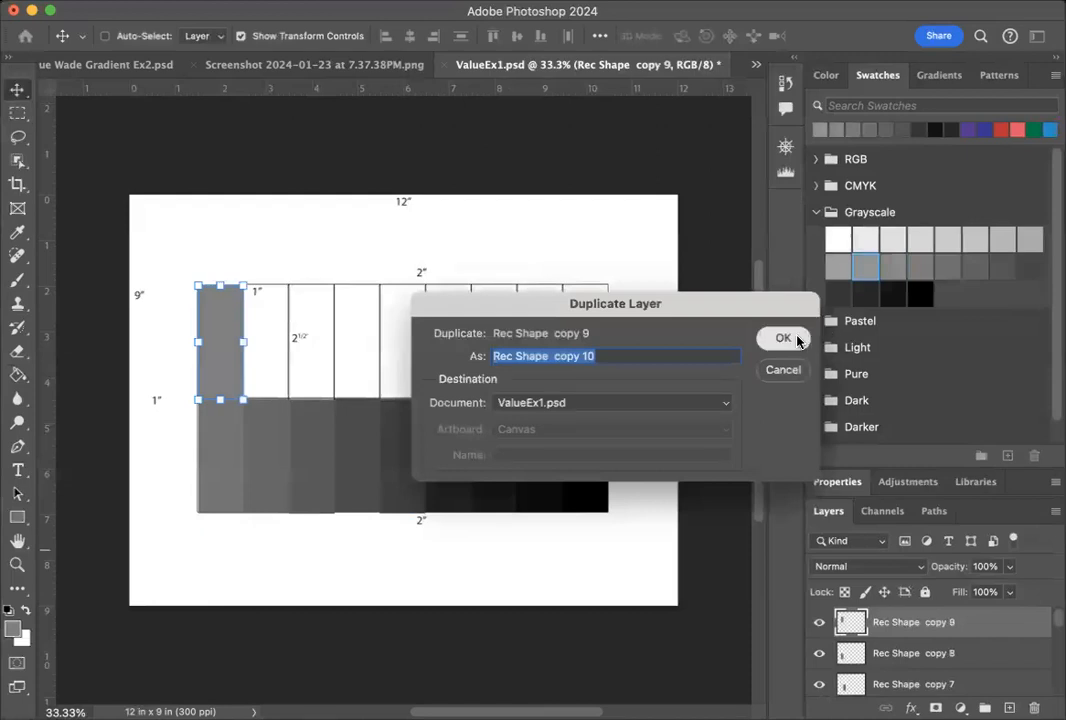
Move the new rectangle into the second top-row cell from the left and fill it with the twelfth-darkest Grayscale swatch.
left_click_drag(237, 320, 281, 318)
left_click(841, 262)
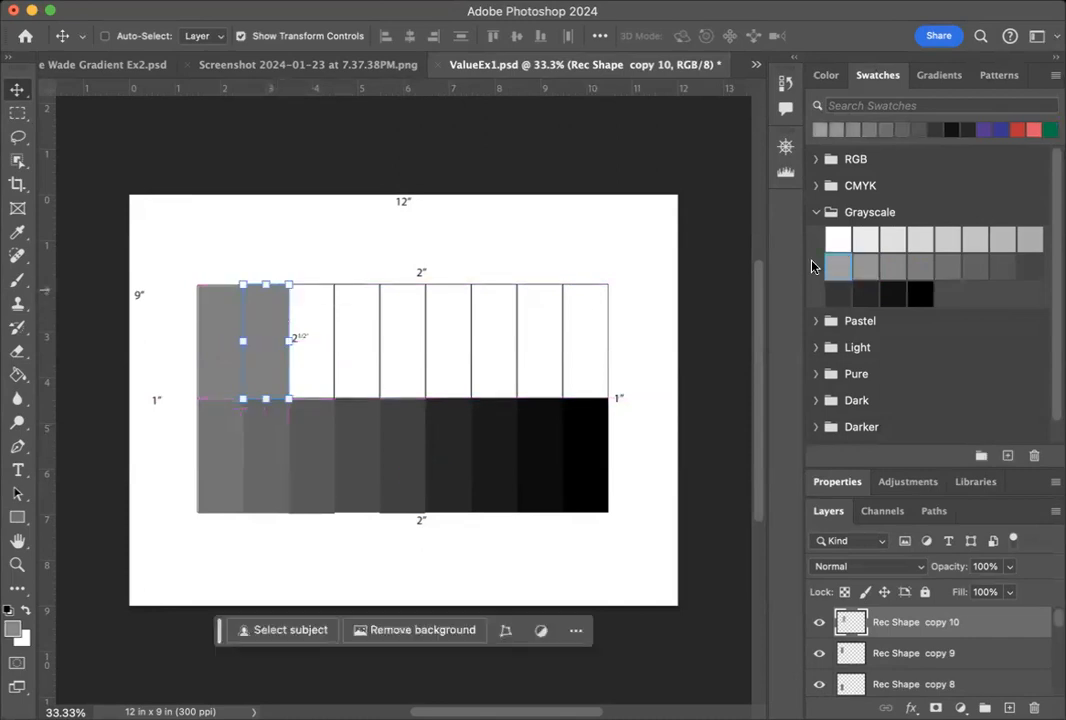
left_click(15, 375)
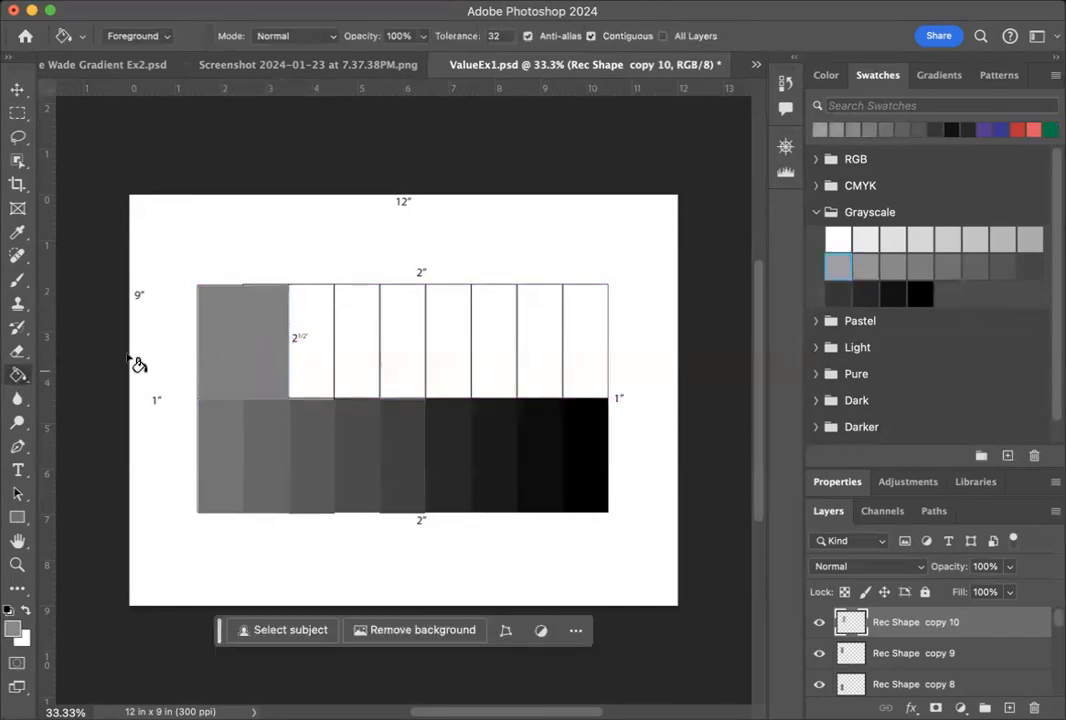
left_click(264, 337)
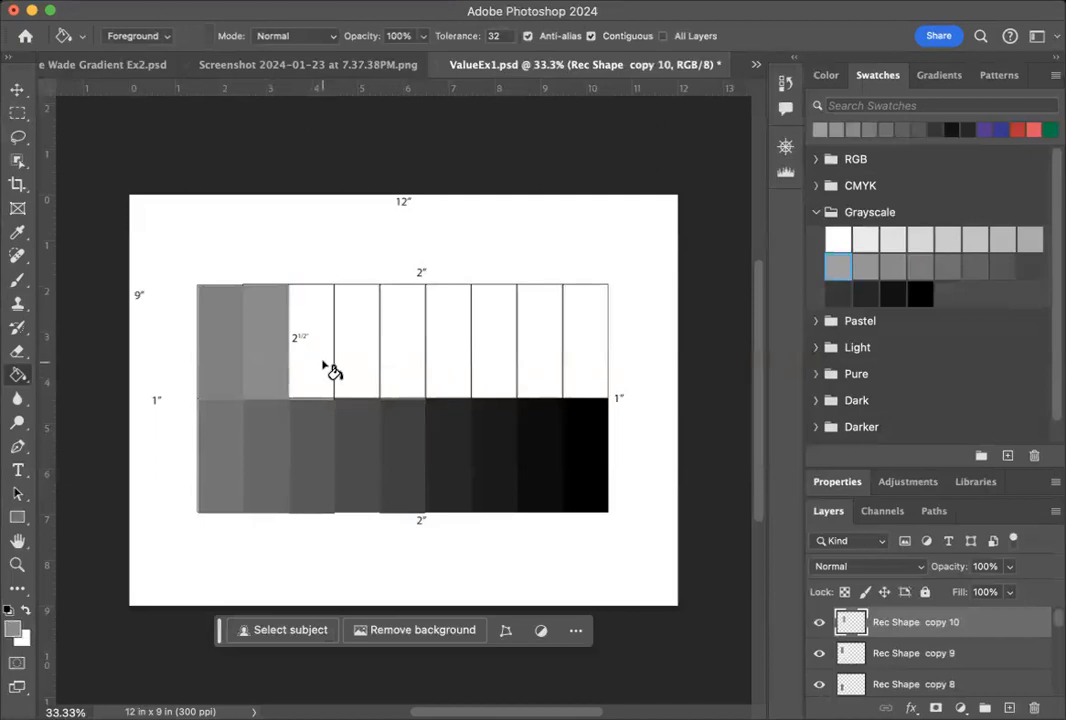
Duplicate the Rec Shape copy 10 layer within ValueEx1.psd.
right_click(980, 624)
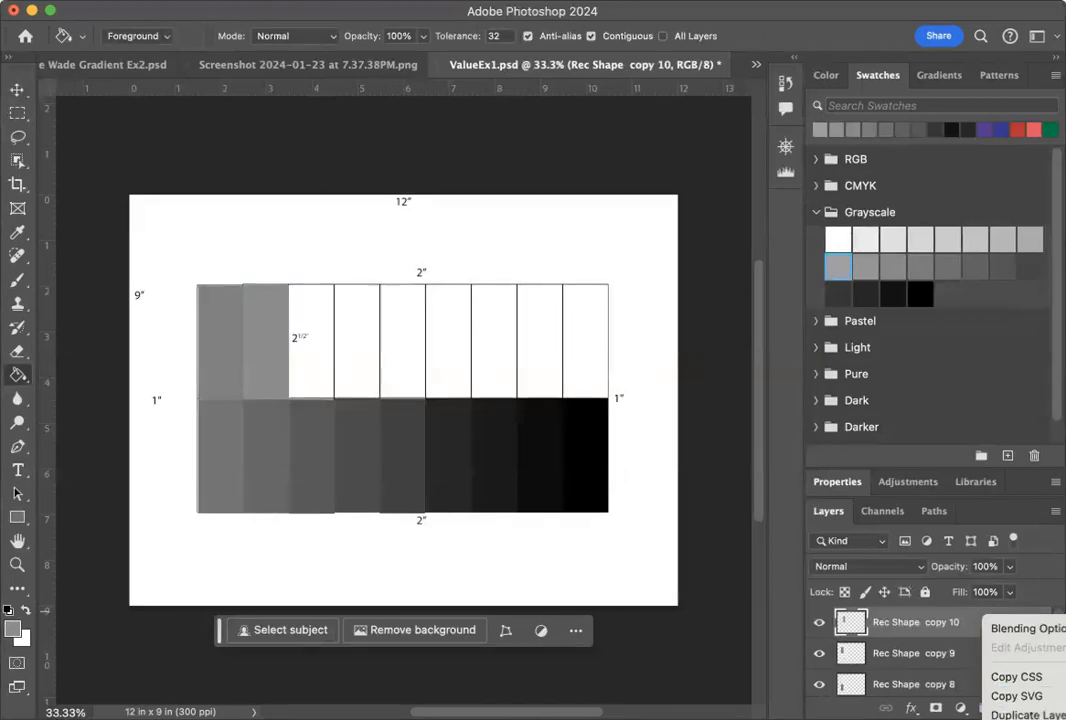
left_click(1012, 714)
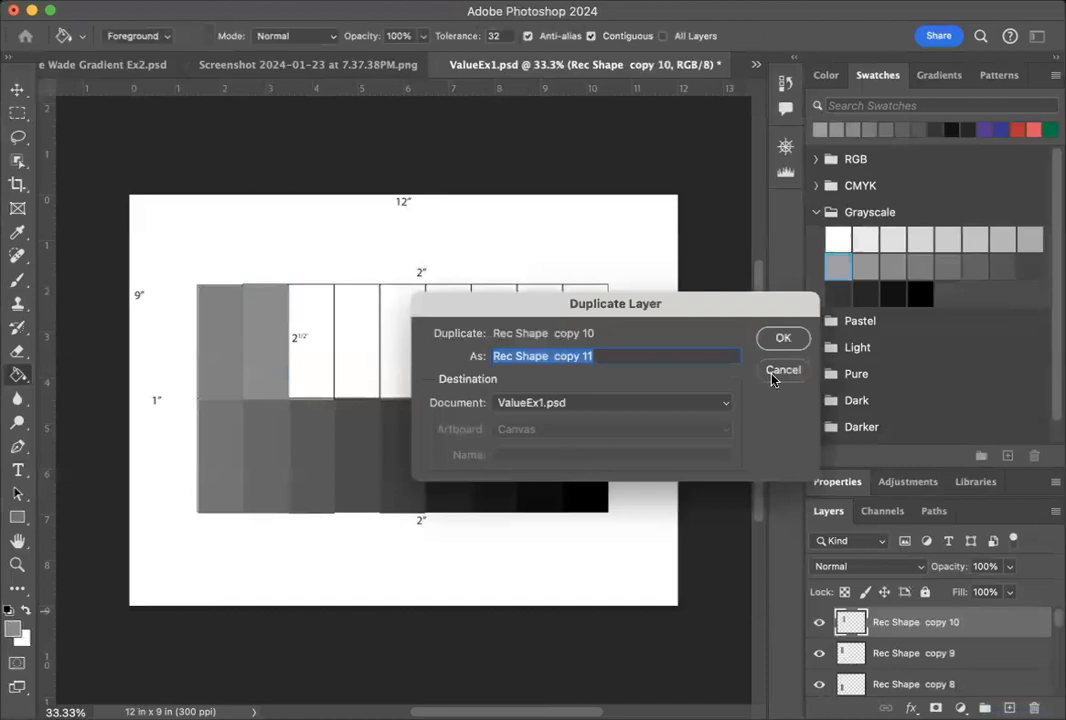
left_click(783, 338)
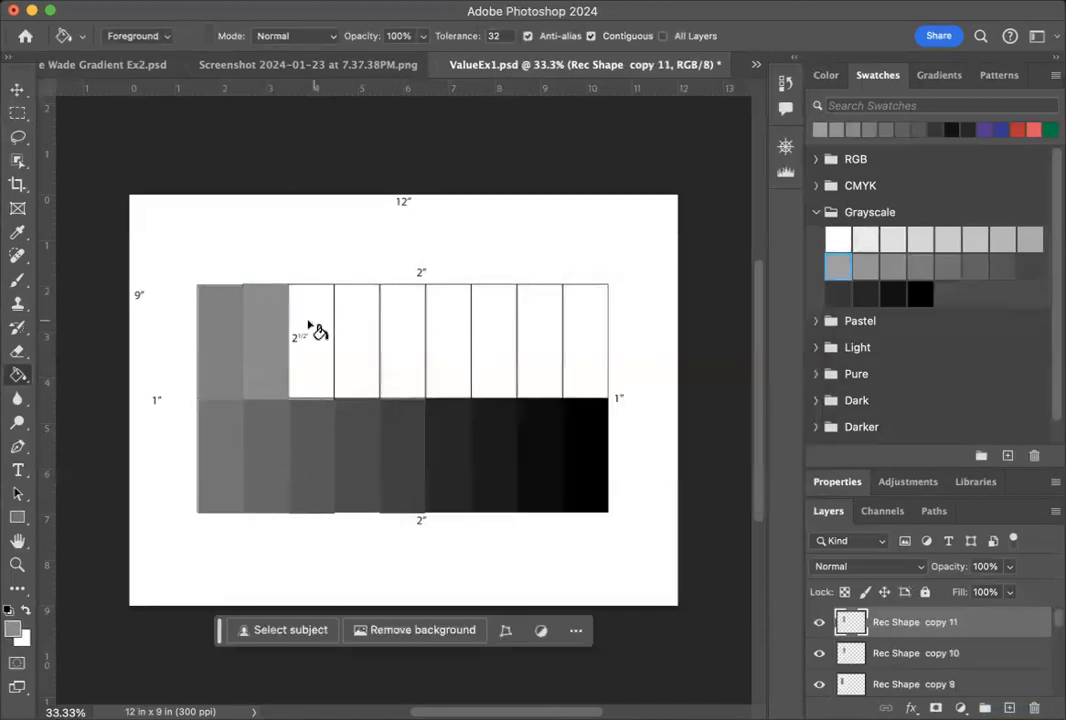
Move the new rectangle into the third top-row cell from the left and fill it with the thirteenth-darkest Grayscale swatch.
key("v")
left_click_drag(271, 336, 317, 334)
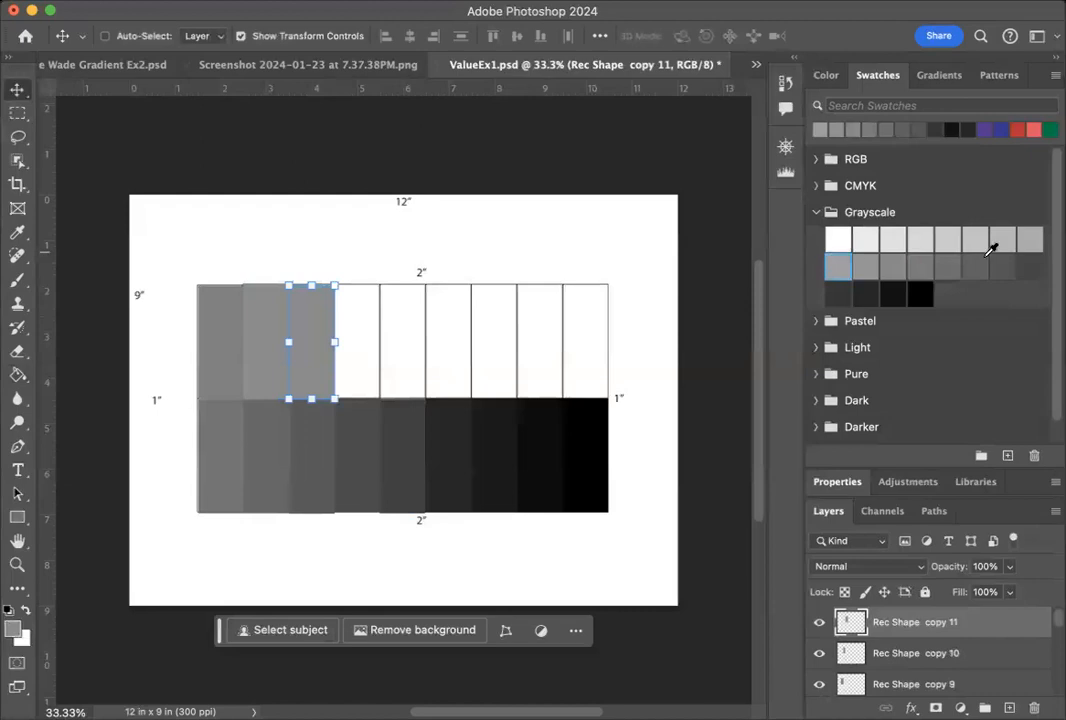
left_click(1028, 241)
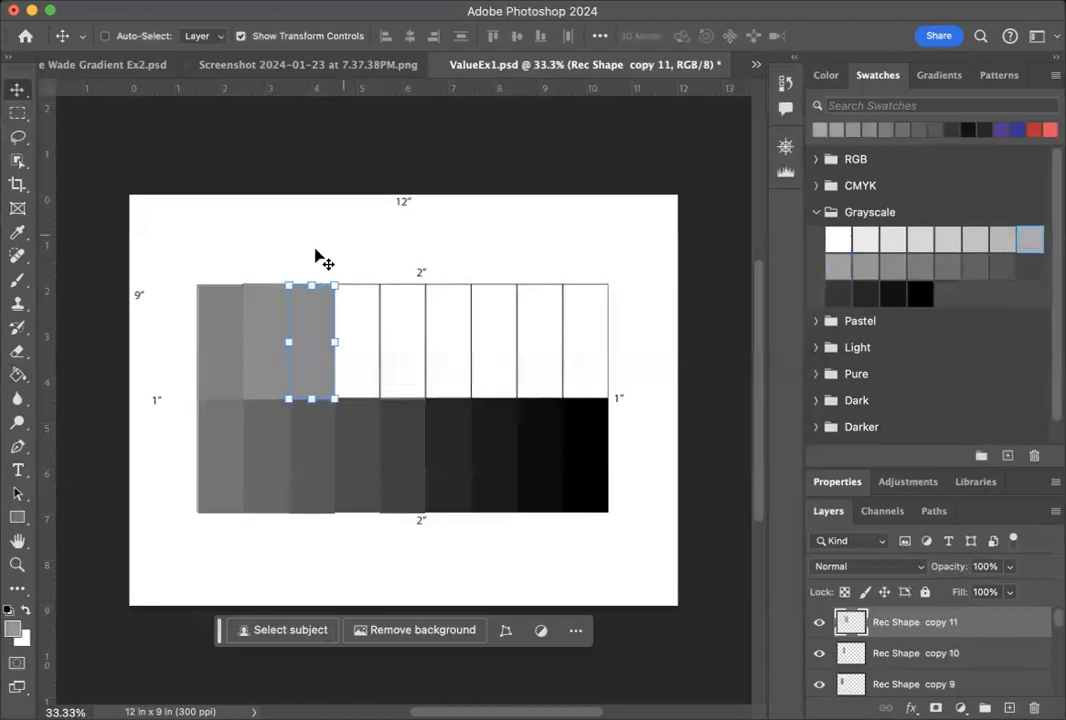
left_click(17, 374)
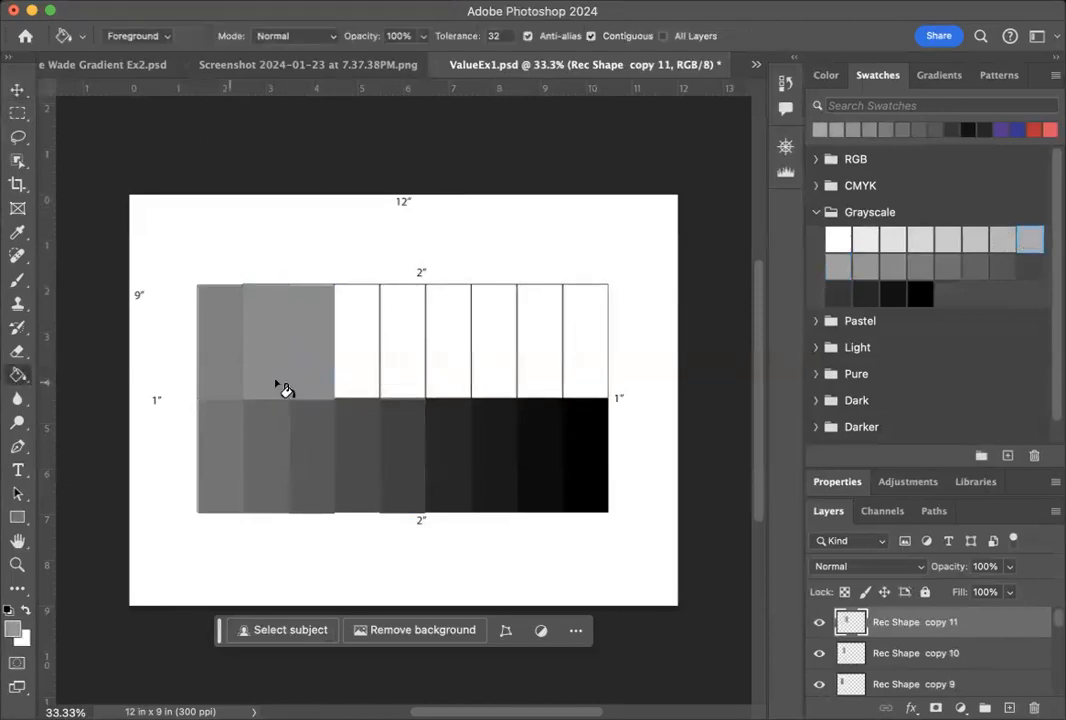
left_click(310, 352)
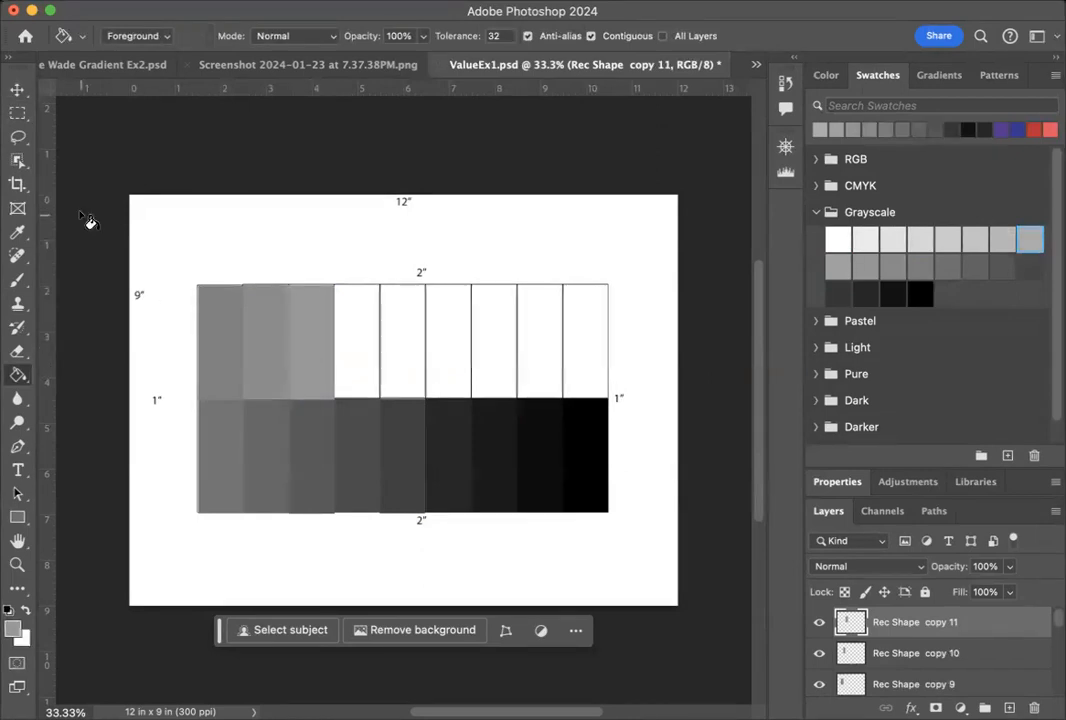
Duplicate the Rec Shape copy 11 layer within ValueEx1.psd.
left_click(17, 89)
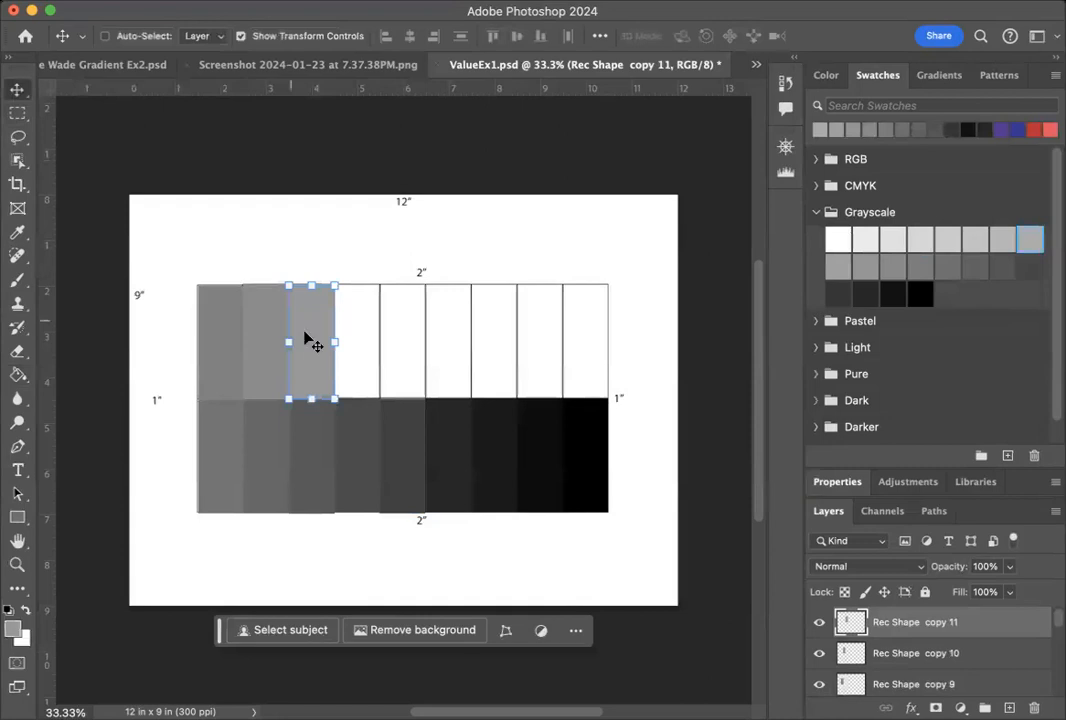
right_click(1008, 623)
left_click(1040, 712)
left_click(776, 340)
Move the new rectangle into the fourth top-row cell from the left and fill it with the fourteenth-darkest Grayscale swatch.
left_click_drag(338, 378, 364, 374)
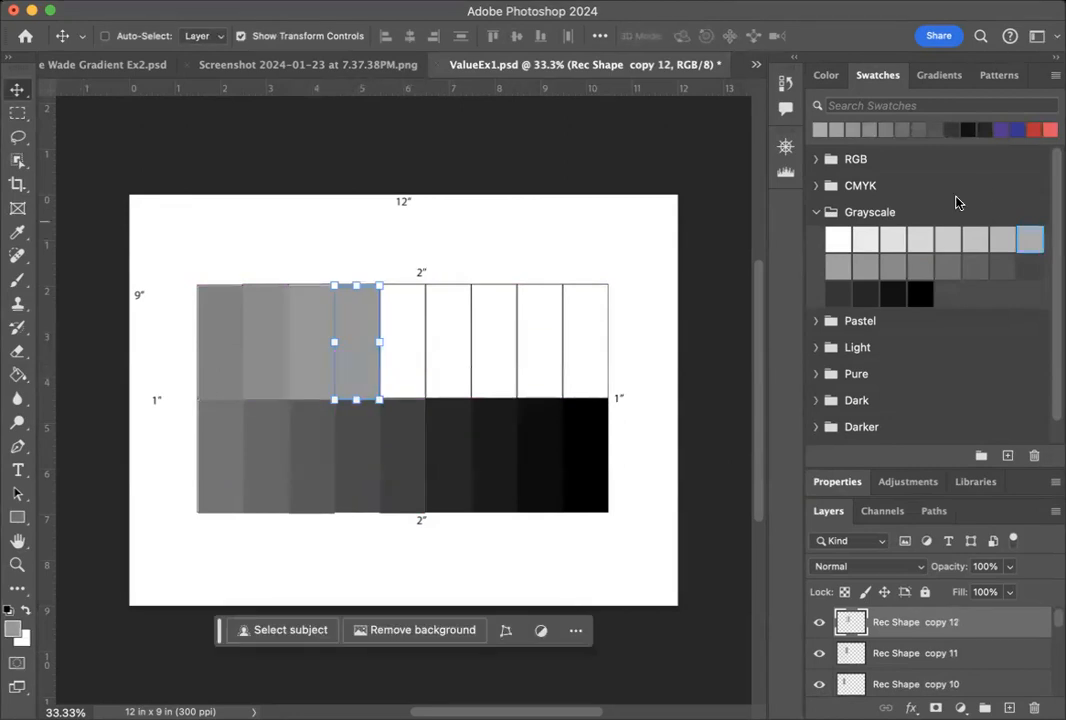
left_click(1002, 237)
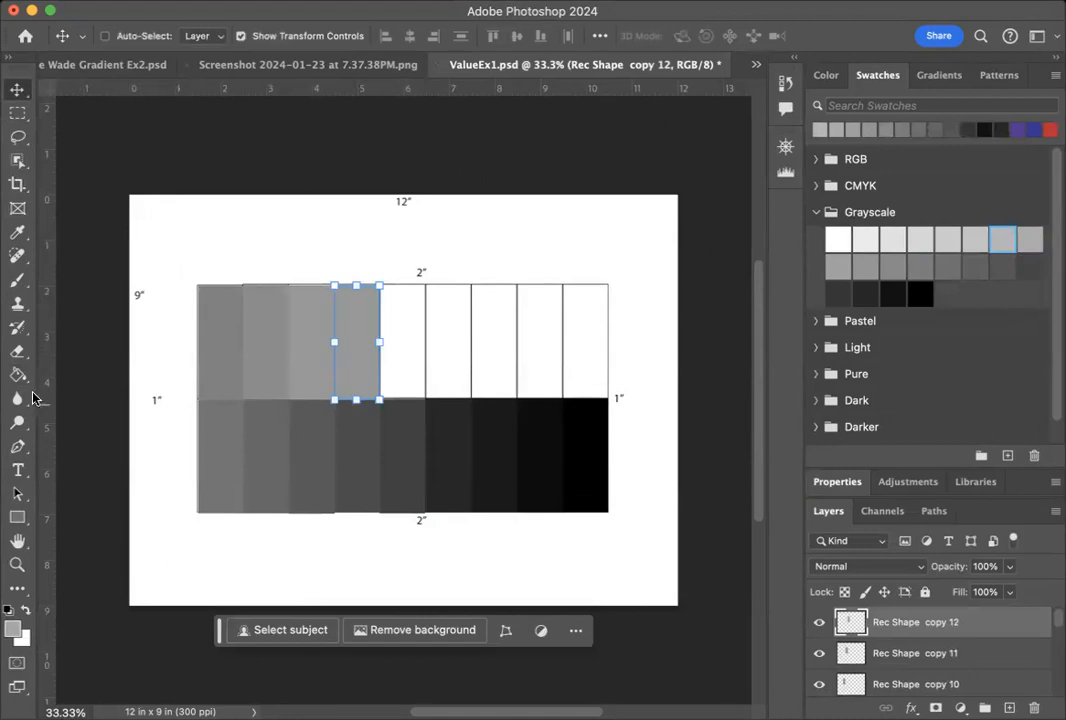
left_click(17, 377)
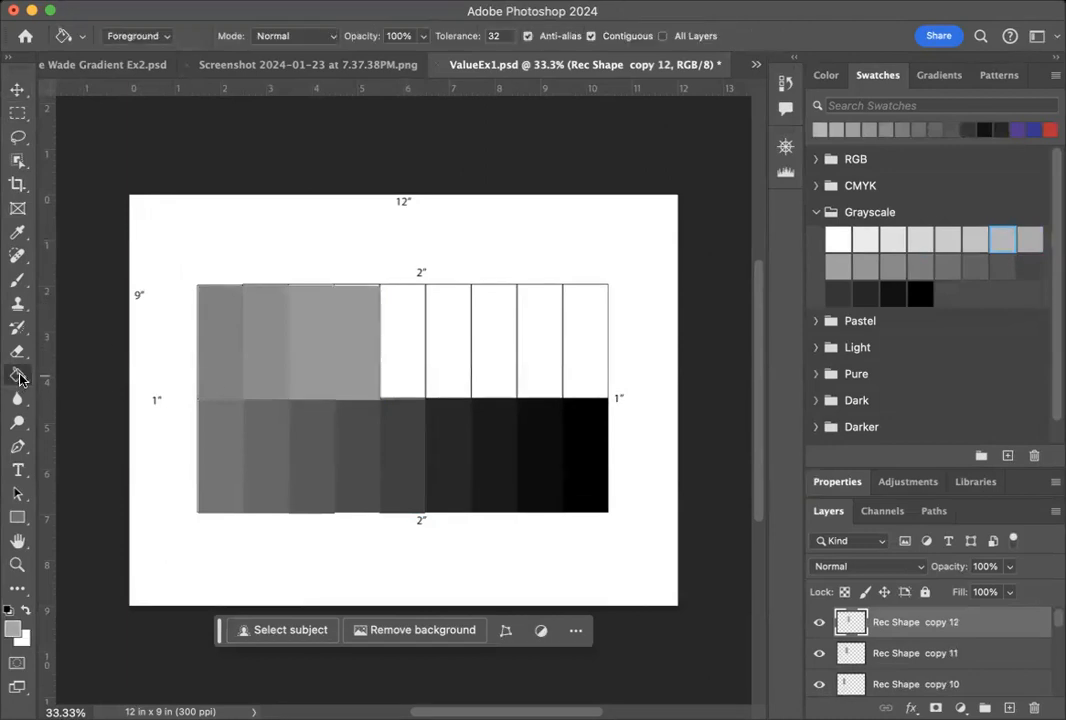
left_click(347, 354)
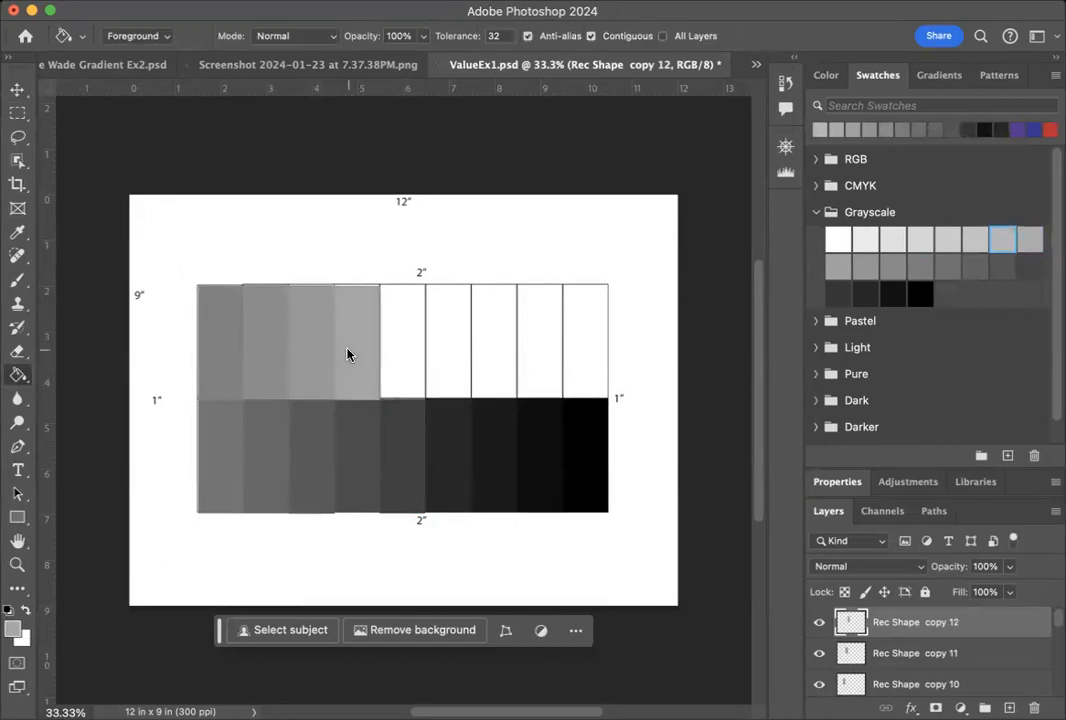
Duplicate the Rec Shape copy 12 layer within ValueEx1.psd.
left_click(17, 91)
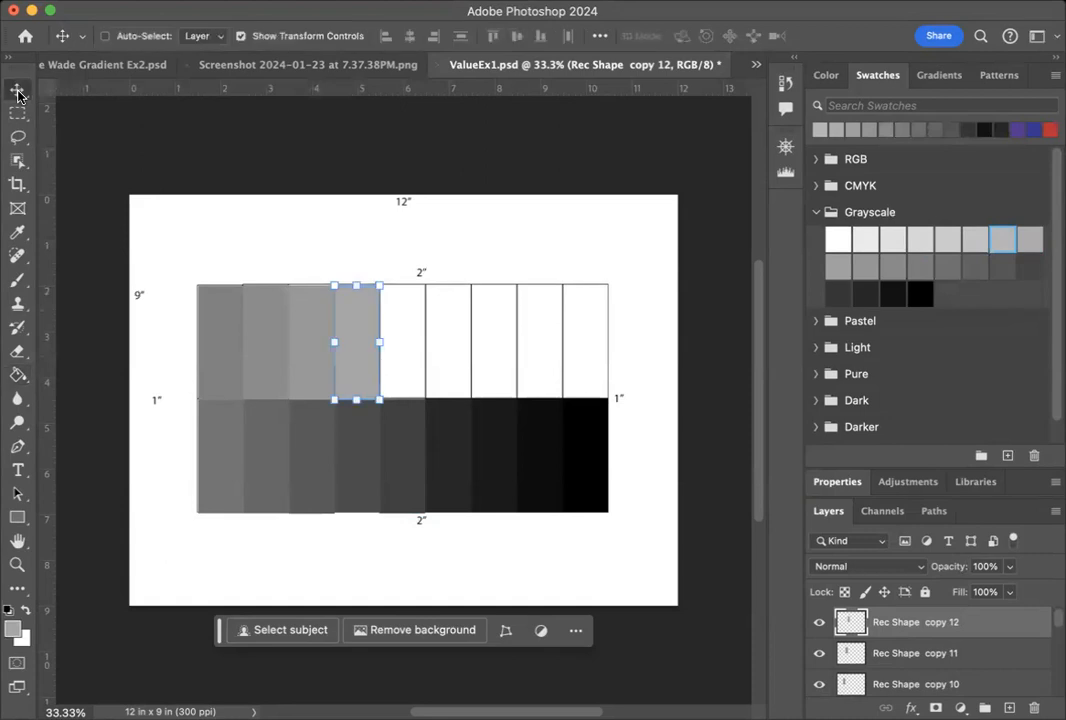
right_click(1021, 637)
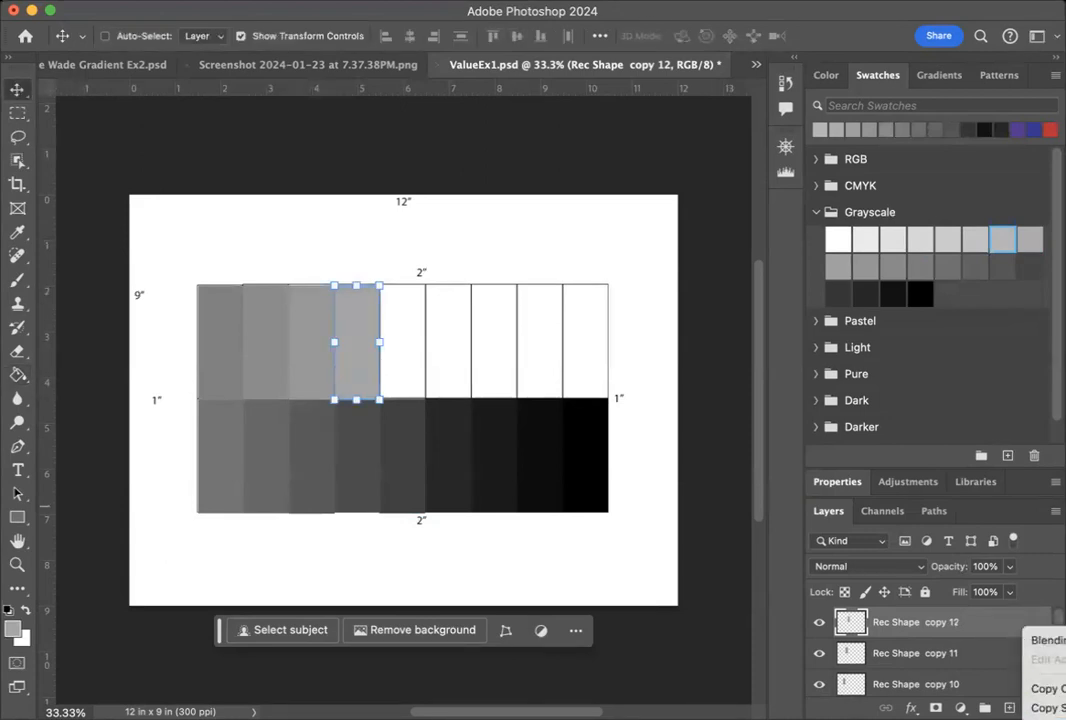
left_click(1046, 718)
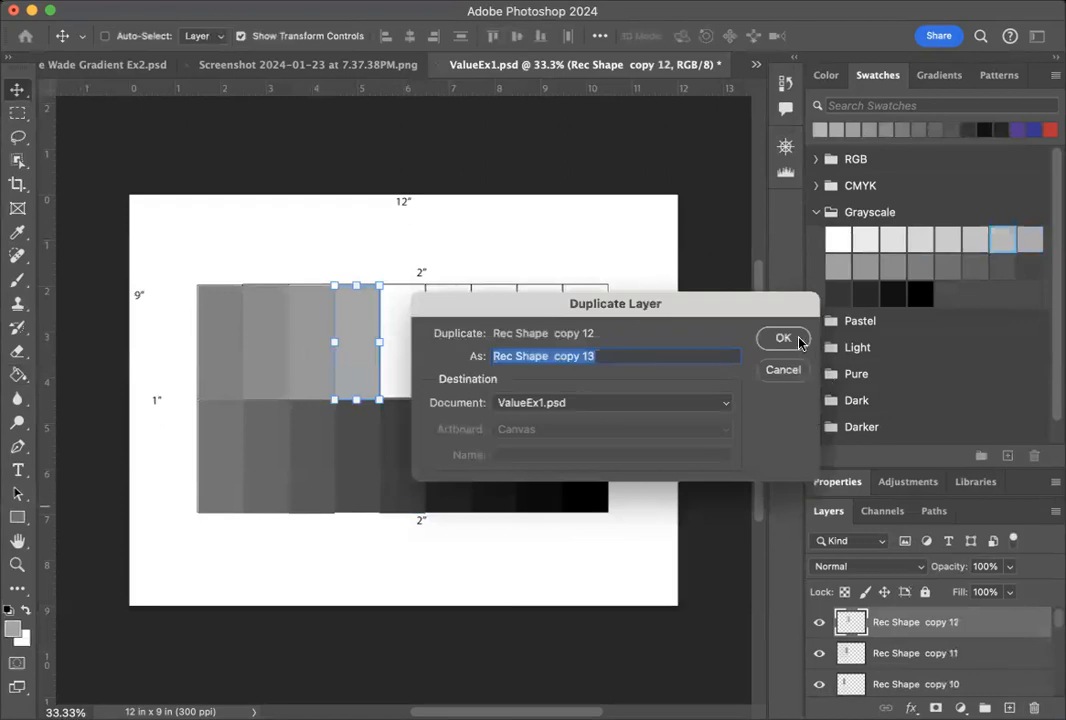
left_click(799, 341)
Move the new rectangle into the fifth top-row cell from the left and fill it with the fifteenth-darkest Grayscale swatch.
left_click_drag(368, 326, 413, 329)
left_click_drag(410, 328, 412, 330)
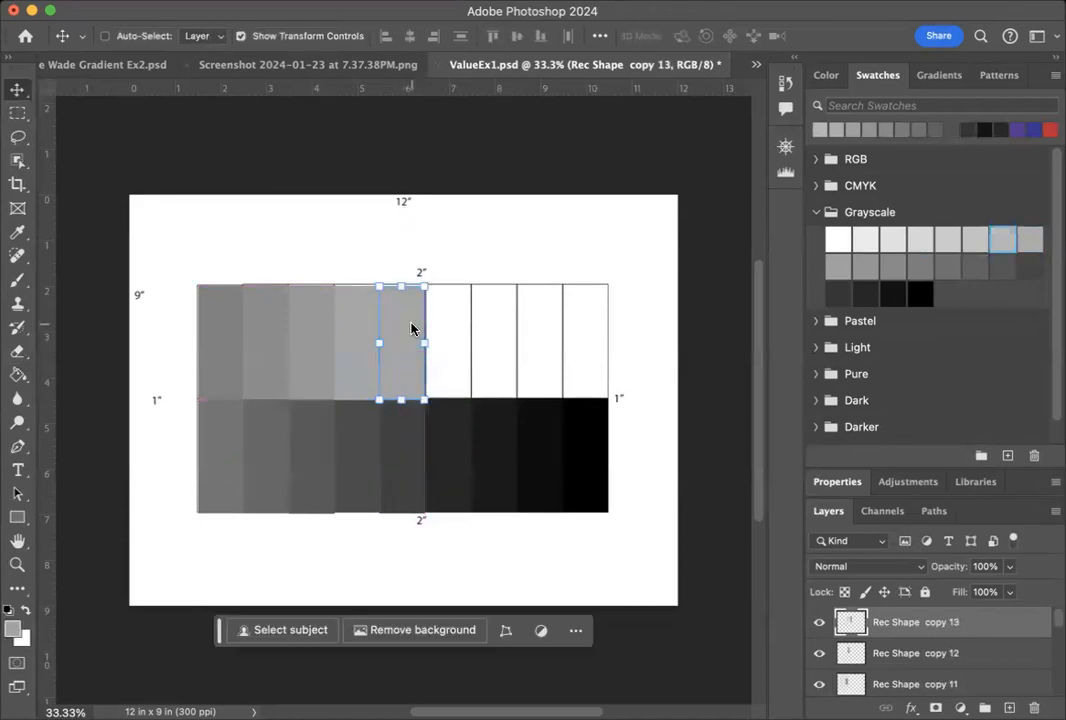
left_click(975, 236)
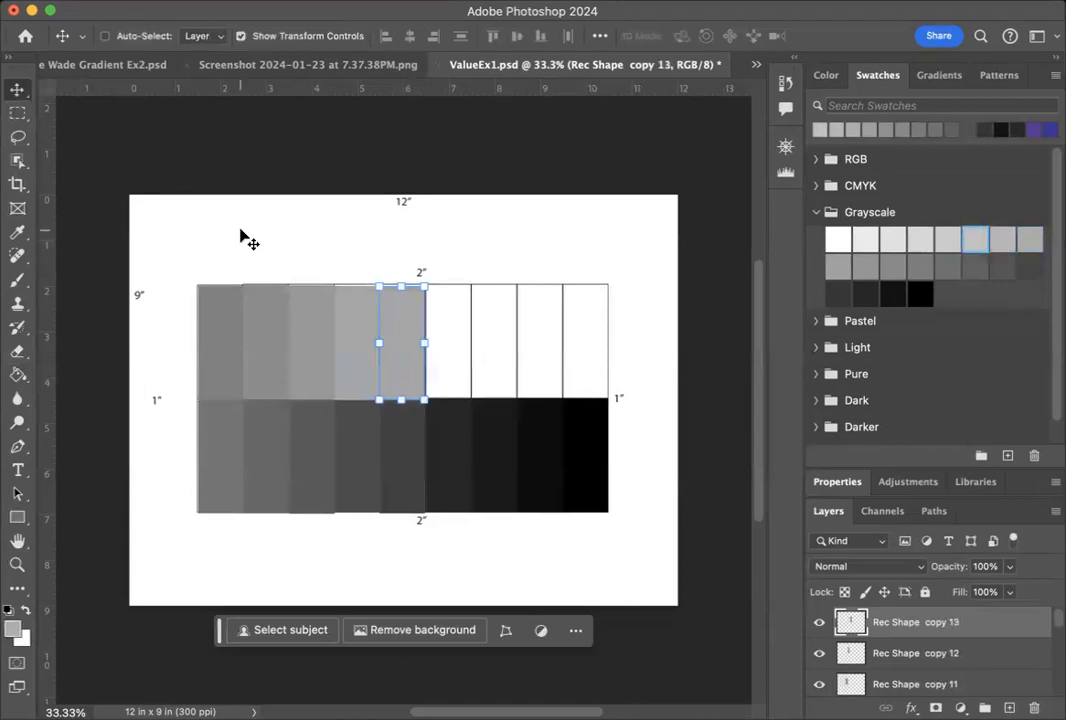
left_click(17, 374)
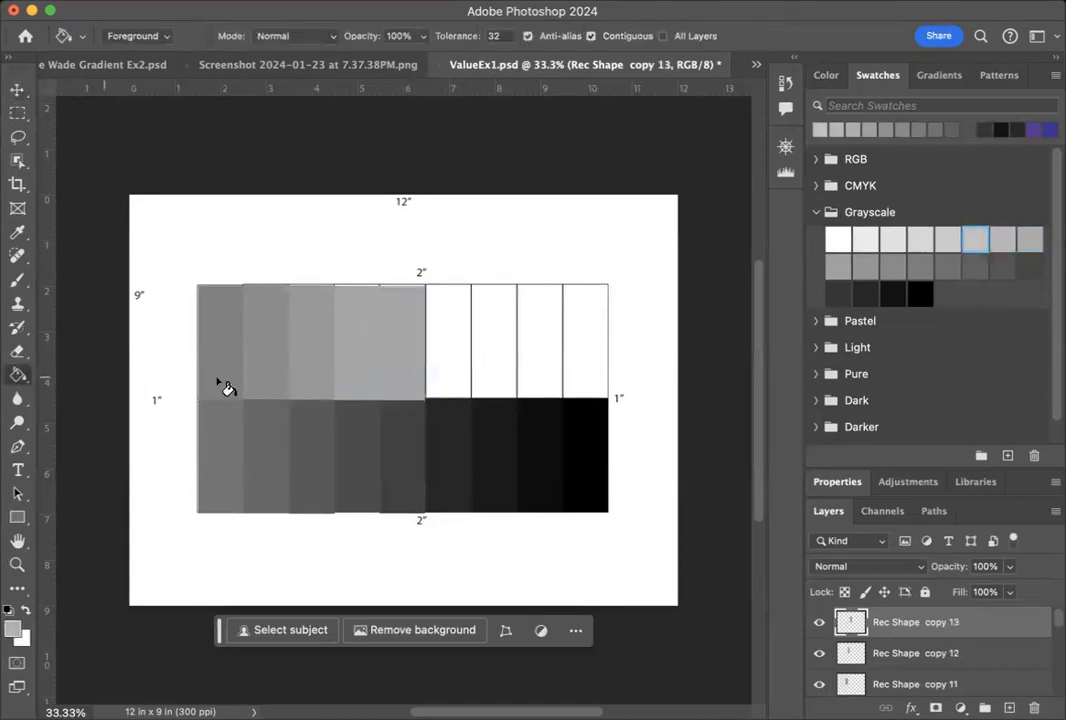
left_click(402, 335)
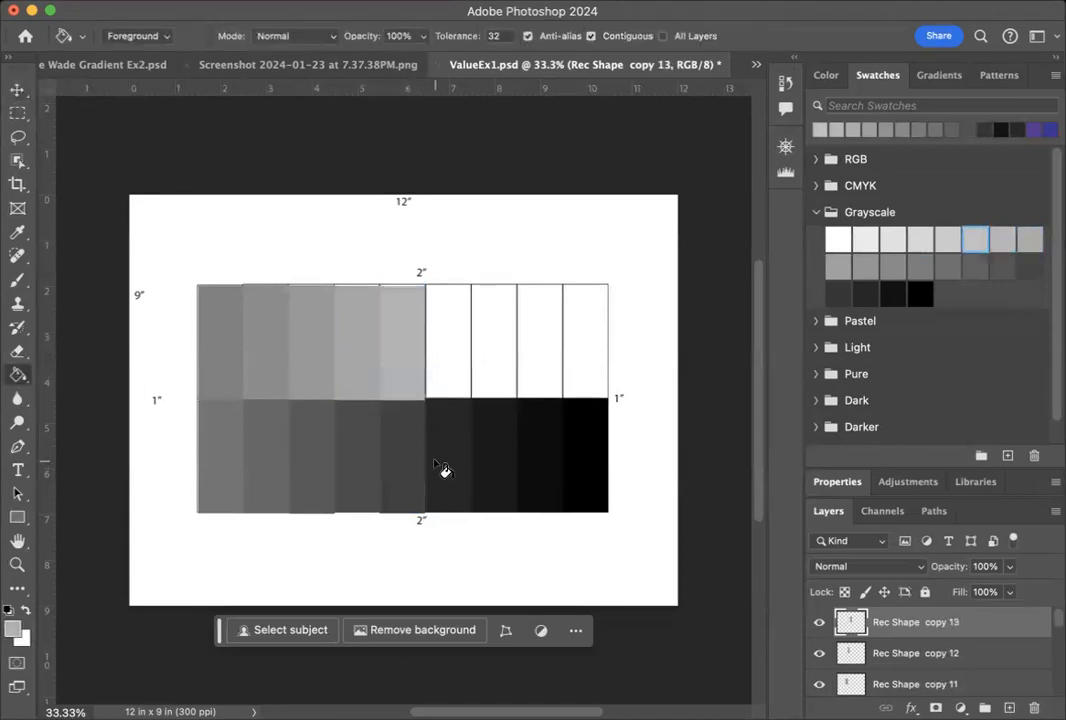
Duplicate the Rec Shape copy 13 layer within ValueEx1.psd.
right_click(988, 624)
left_click(1030, 713)
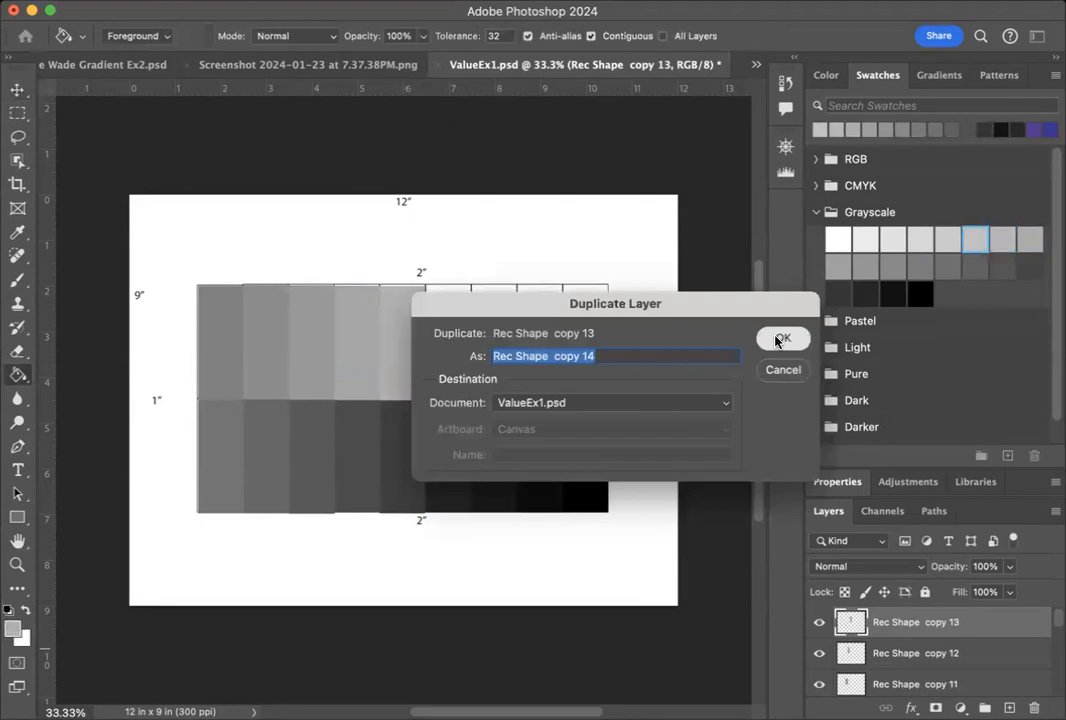
left_click(776, 339)
Move the new rectangle into the sixth top-row cell from the left and fill it with the sixteenth-darkest Grayscale swatch.
key("v")
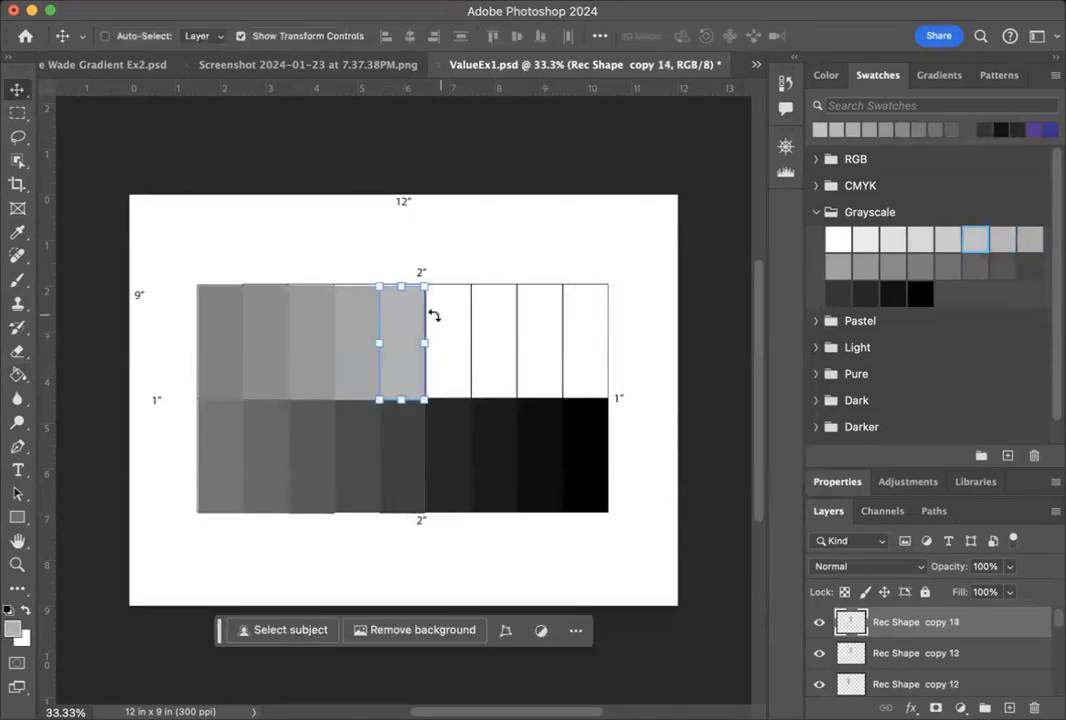
left_click_drag(415, 323, 461, 323)
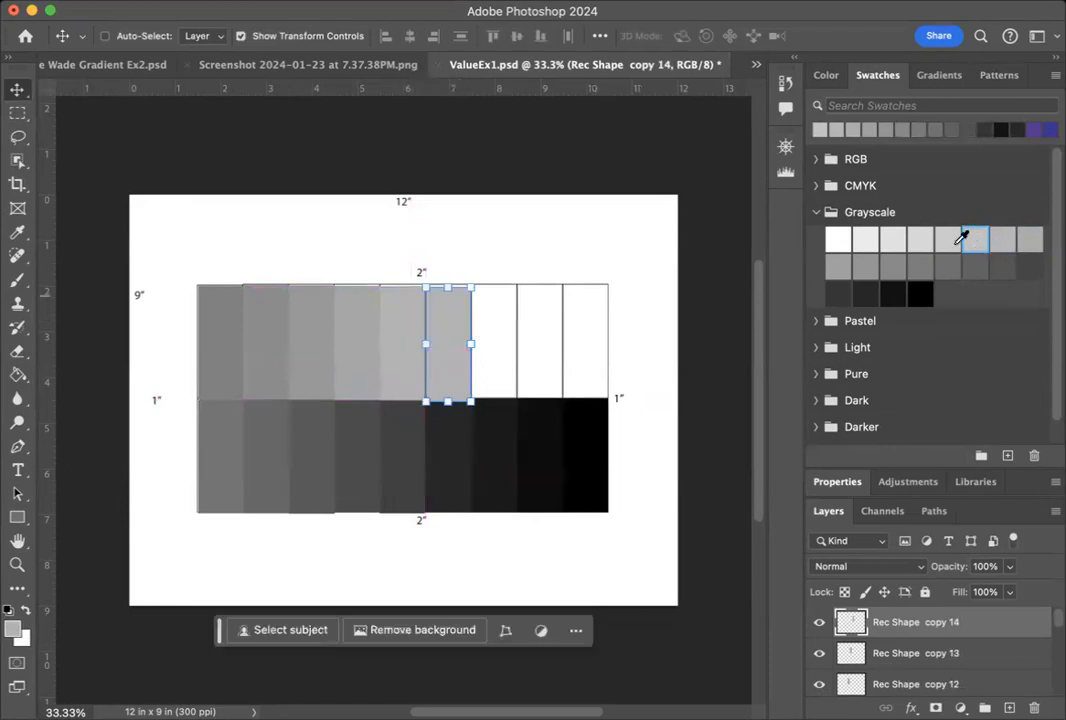
left_click(945, 243)
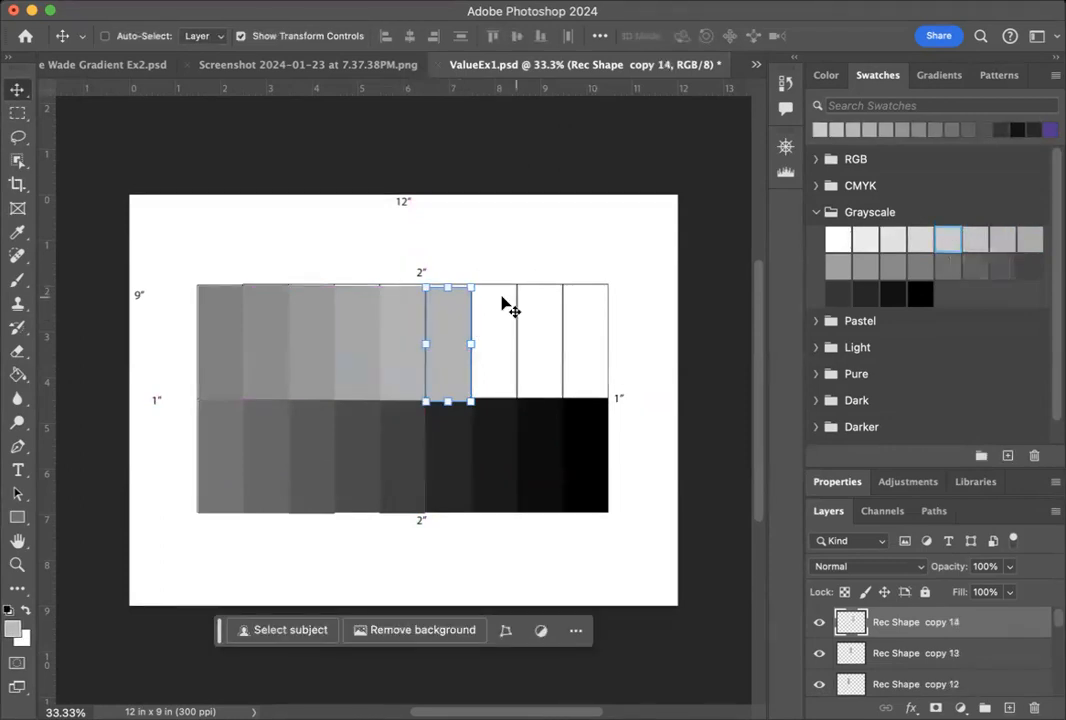
left_click(17, 373)
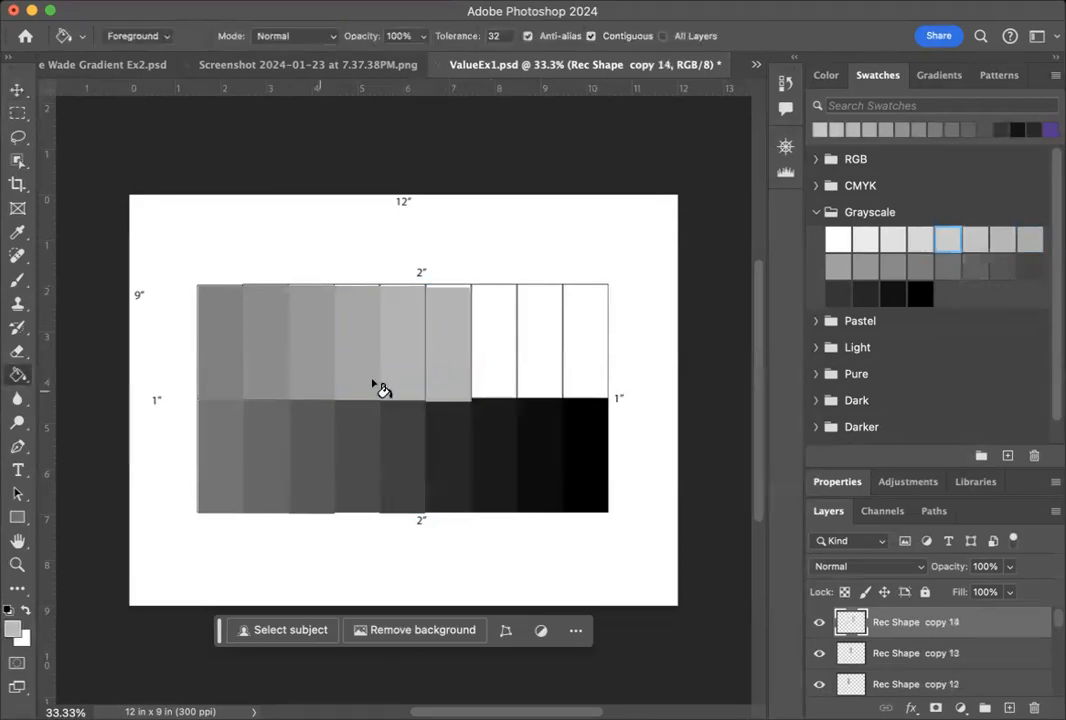
left_click(443, 340)
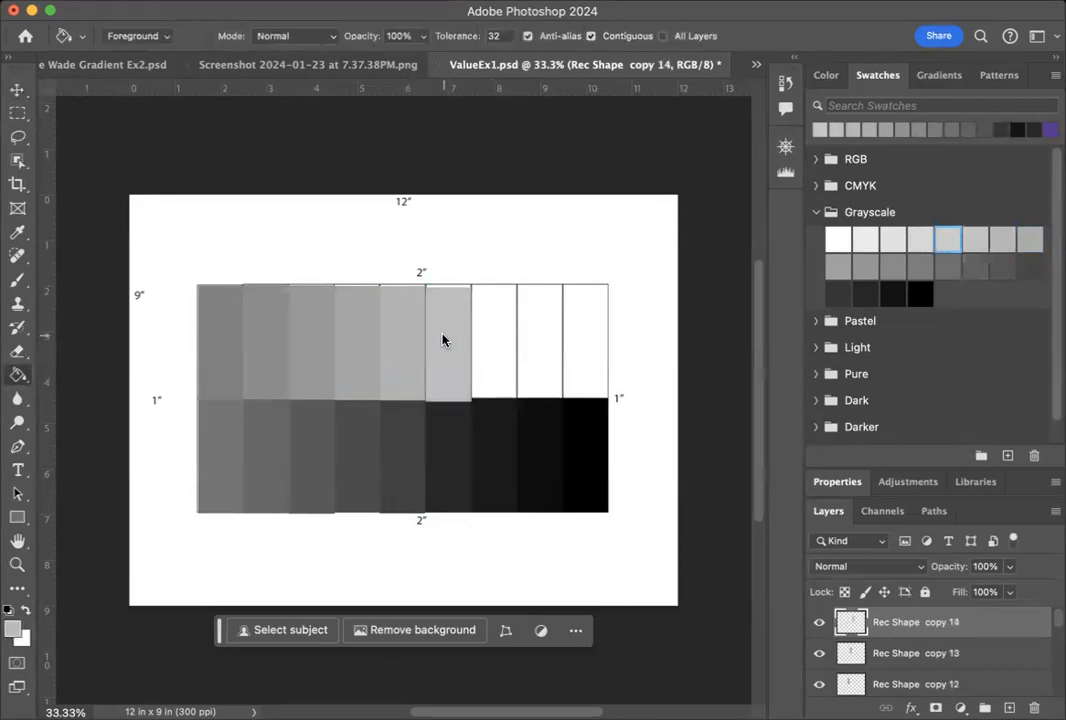
Nudge the sixth top-row rectangle upward to line it up with the grid's top edge.
key("v")
key("Up")
key("Up")
key("Up")
key("Up")
key("Up")
key("Up")
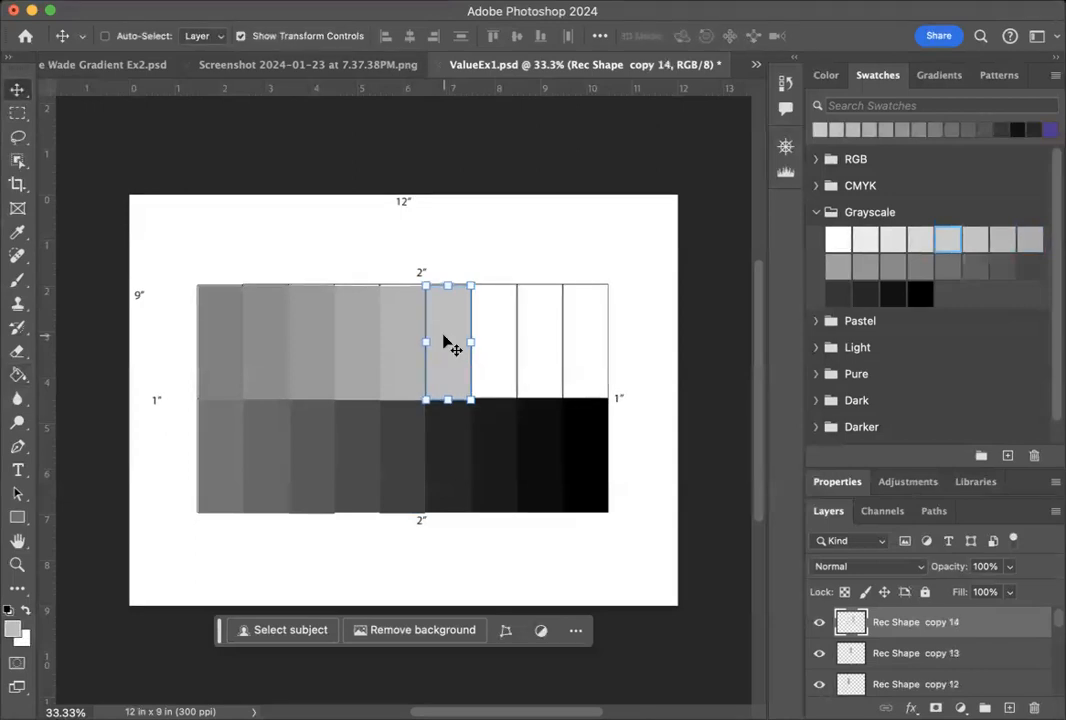
Nudge the Rec Shape copy 13, copy 12, copy 14 and copy 11 rectangles slightly upward to align them with the grid's top edge.
left_click(968, 654)
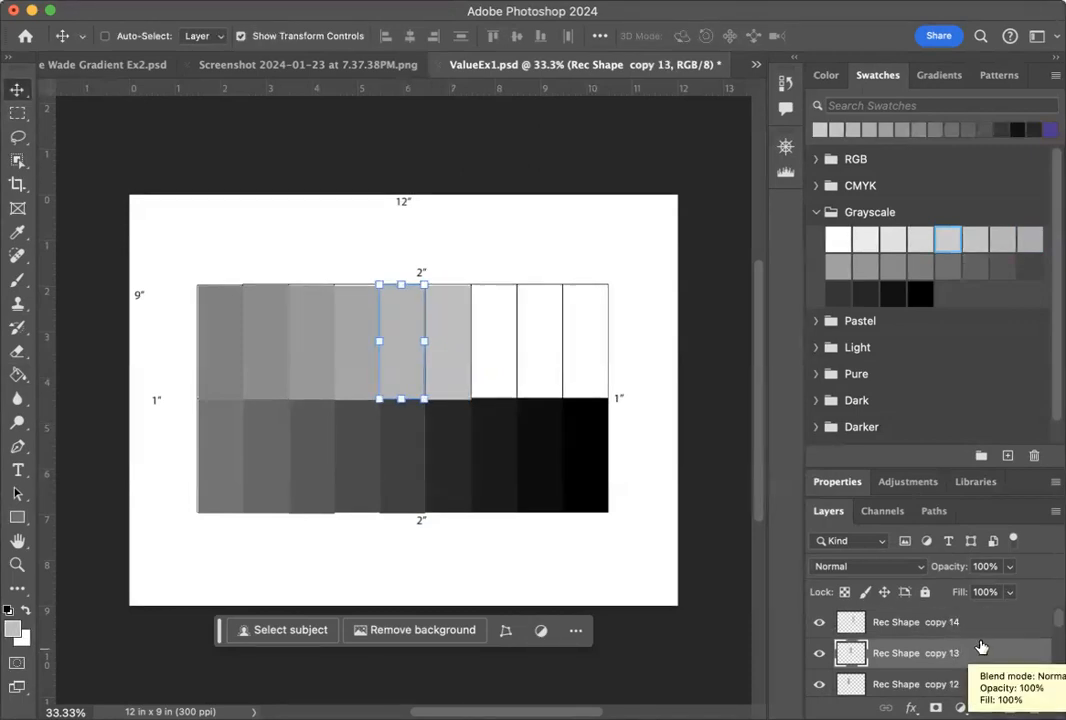
left_click(994, 623)
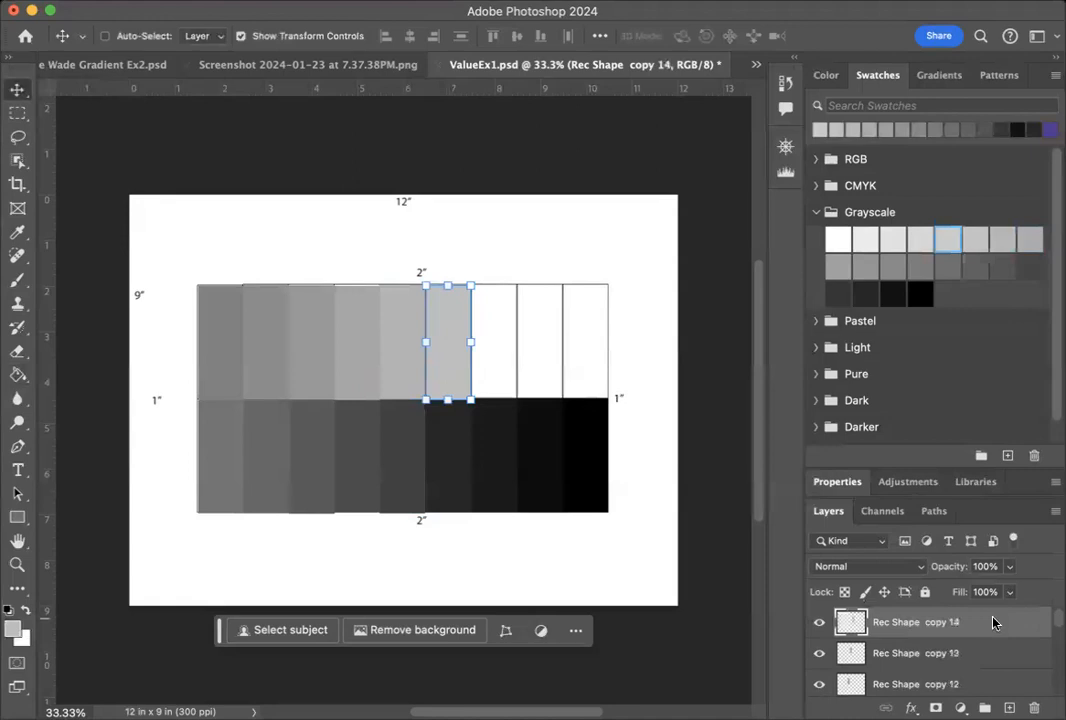
left_click(974, 688)
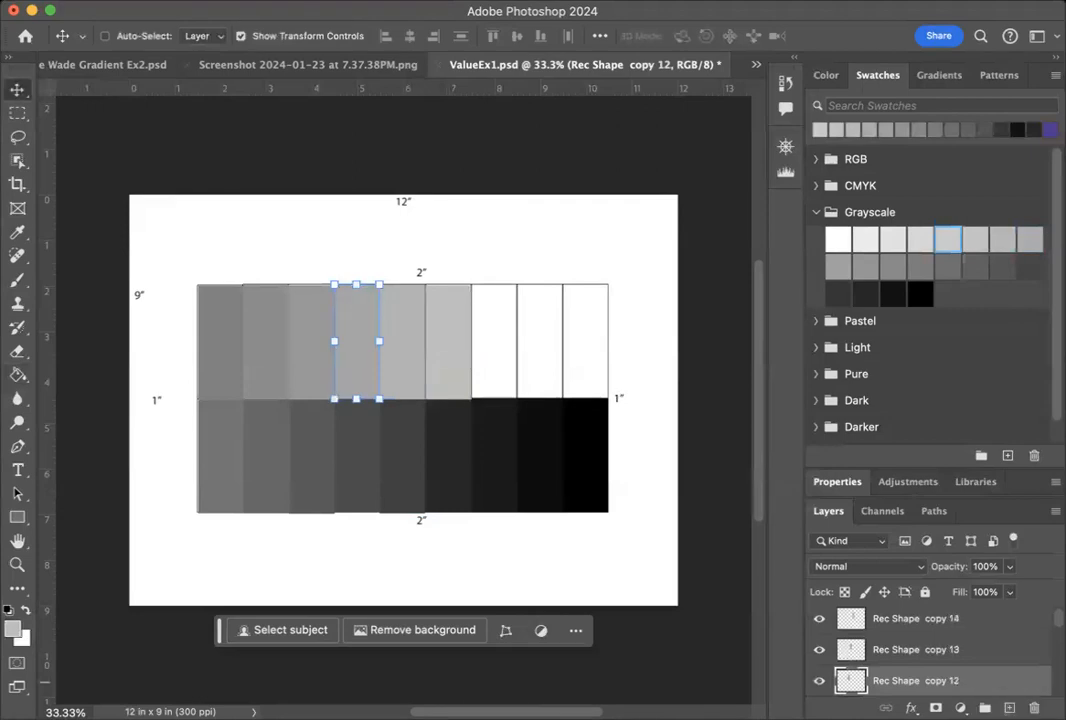
scroll(972, 632, "up", 1)
left_click(974, 622)
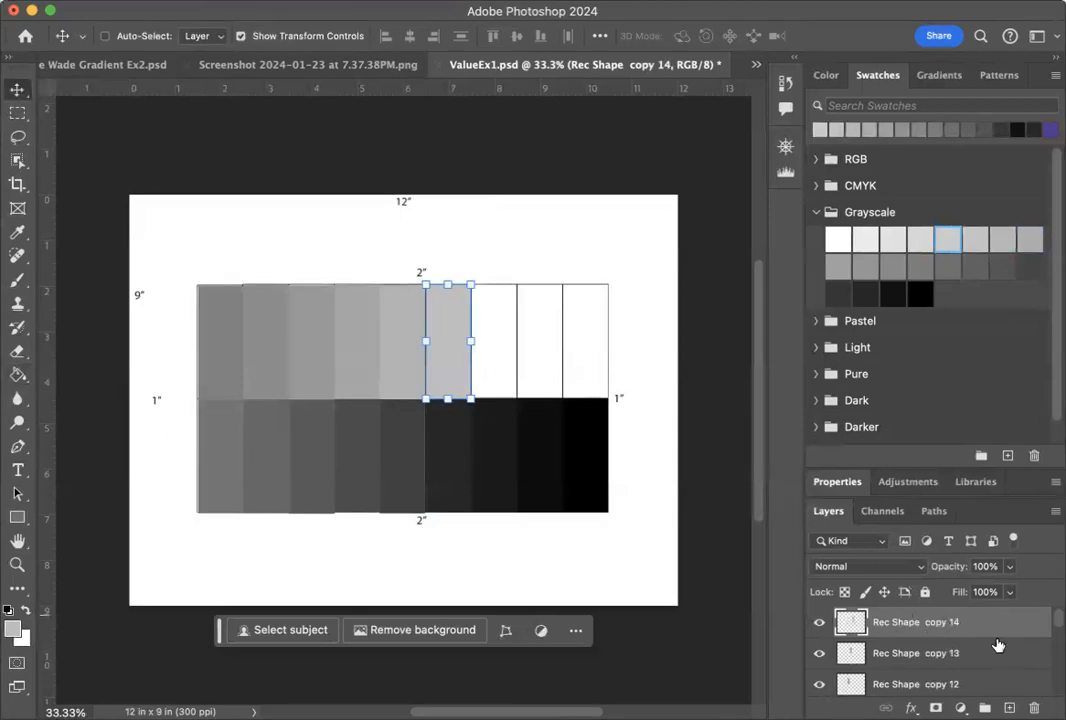
key("alt+bracketleft")
key("alt+bracketleft")
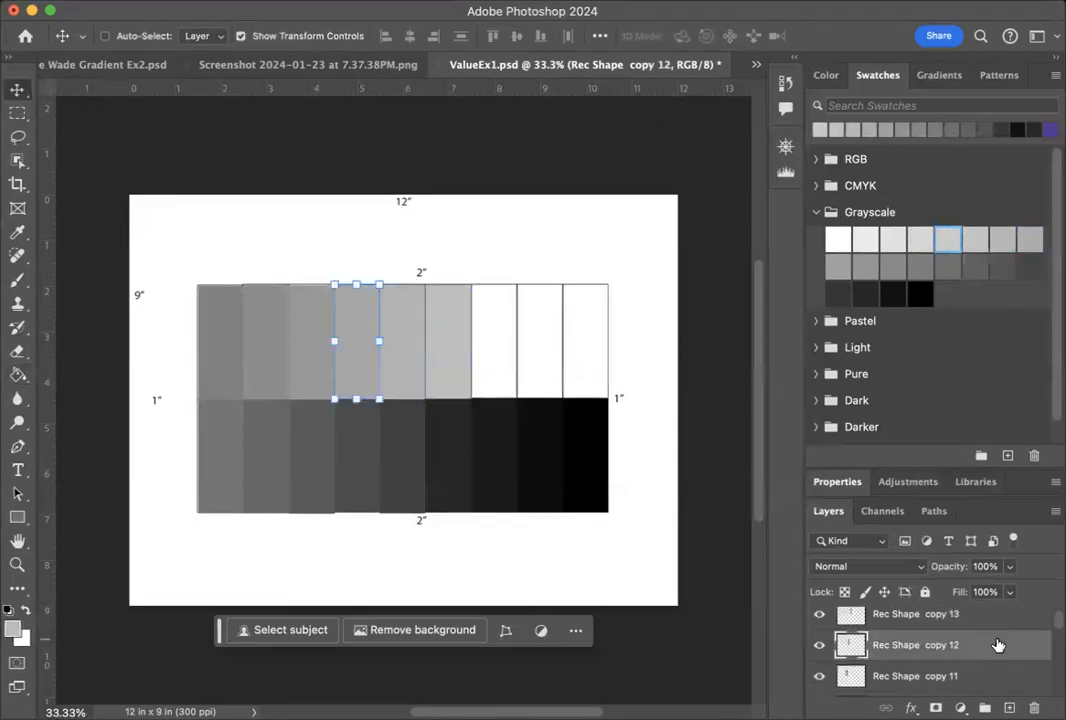
left_click(968, 676)
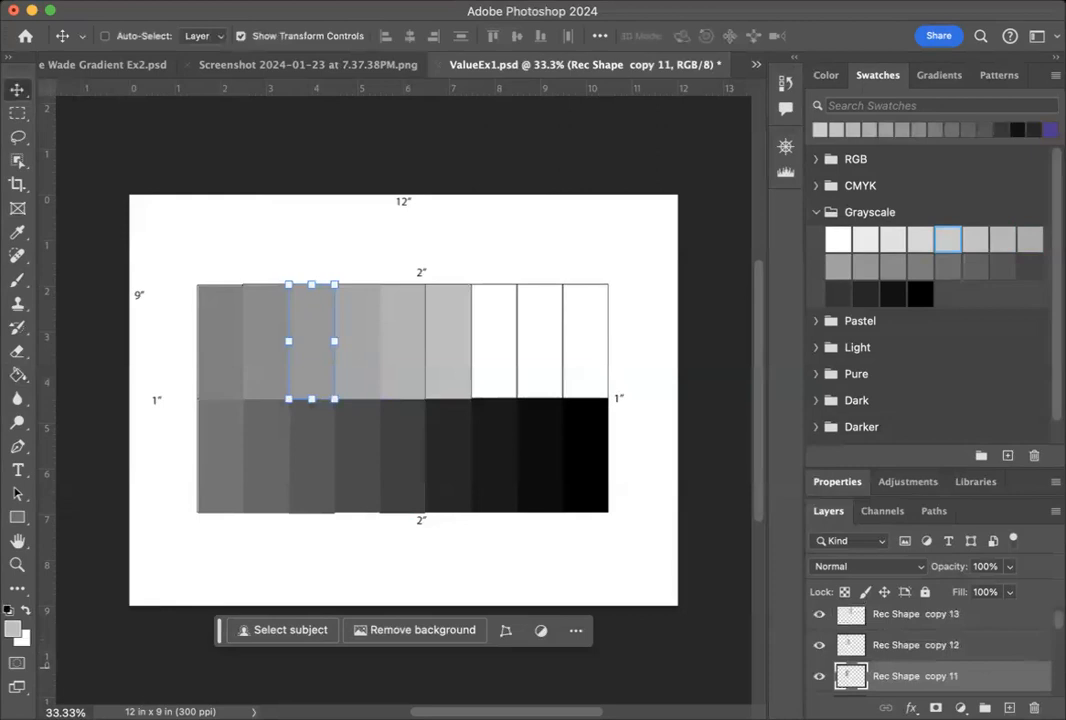
scroll(922, 599, "up", 10)
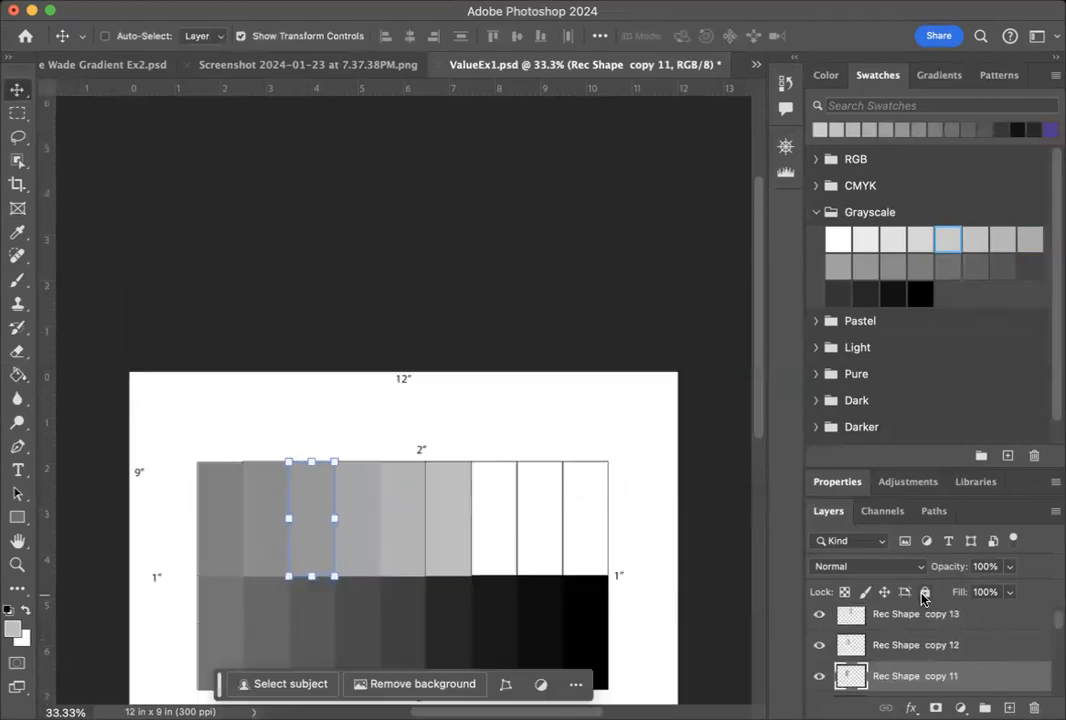
scroll(922, 599, "down", 10)
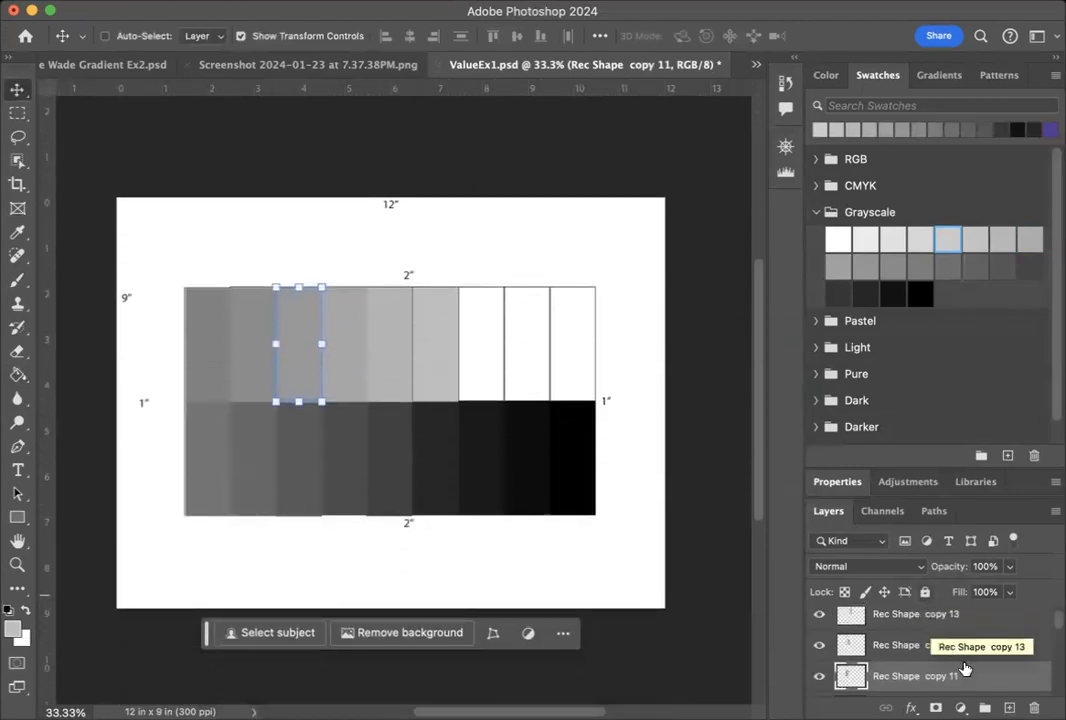
Duplicate the Rec Shape copy 14 layer within ValueEx1.psd.
scroll(950, 650, "up", 2)
left_click(953, 622)
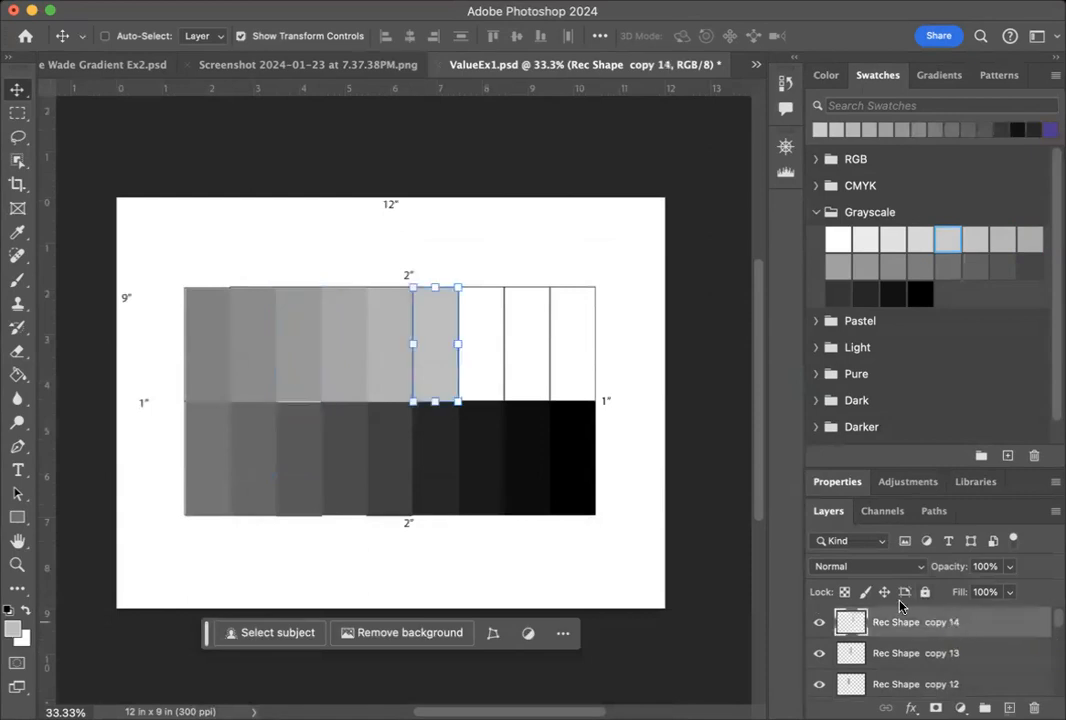
right_click(985, 625)
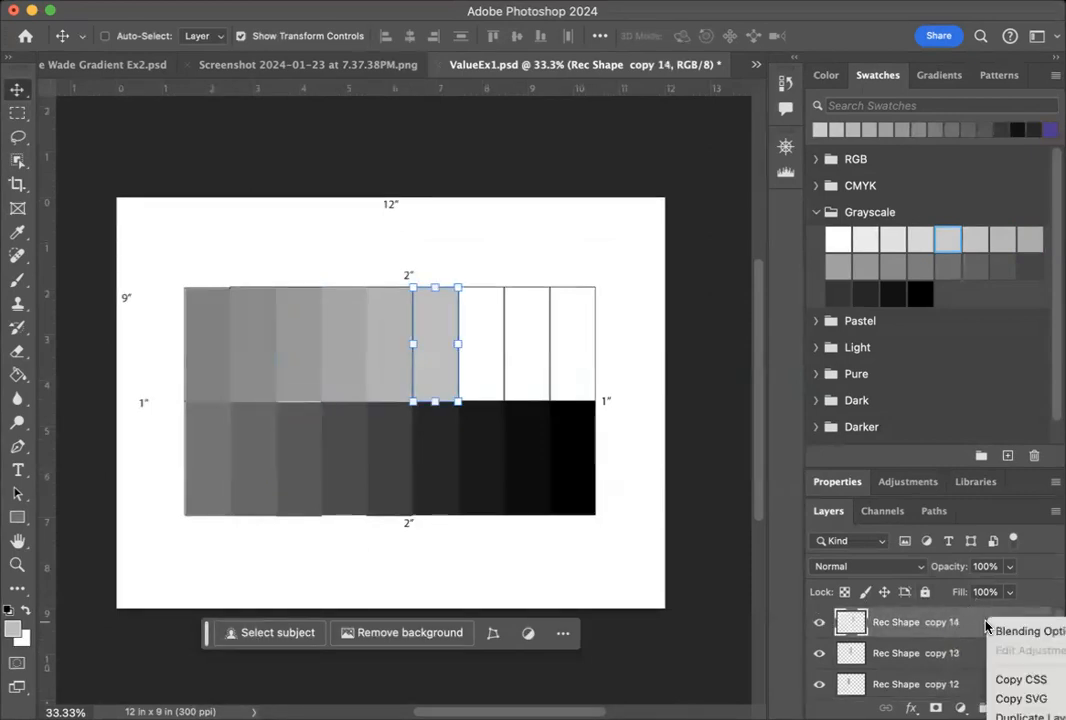
left_click(1030, 716)
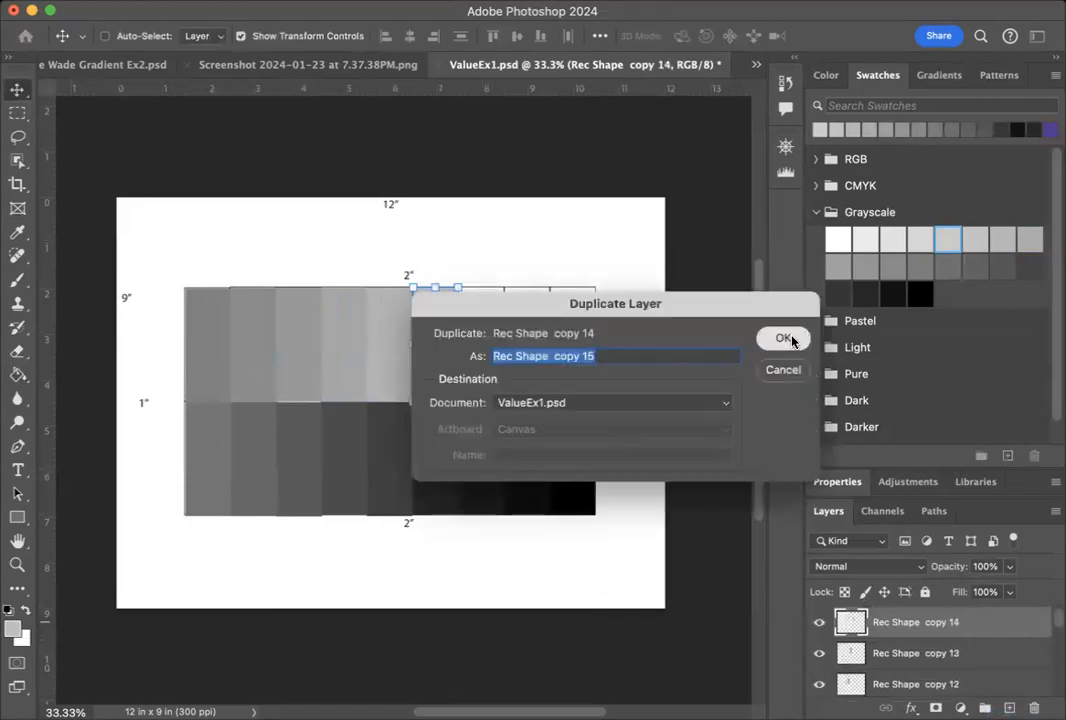
left_click(785, 338)
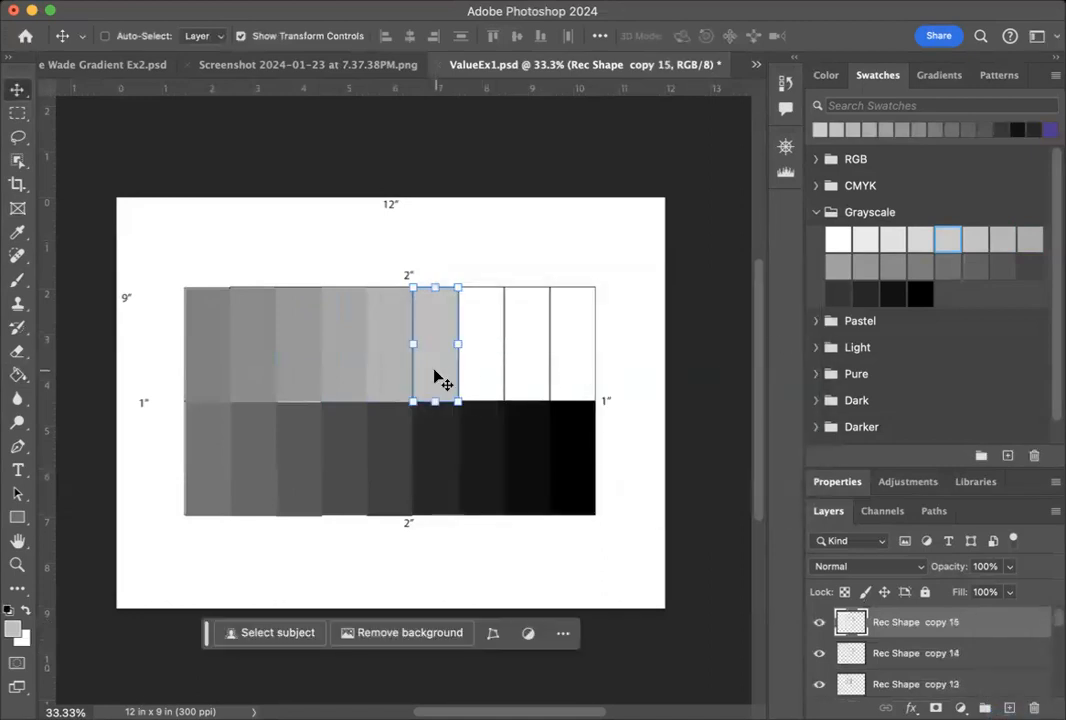
Move the new rectangle into the seventh top-row cell from the left and fill it with the seventeenth-darkest Grayscale swatch.
key("shift+Right")
key("shift+Right")
key("shift+Right")
key("shift+Right")
key("shift+Right")
key("shift+Right")
key("shift+Right")
key("shift+Right")
key("shift+Right")
key("shift+Right")
key("shift+Right")
key("shift+Right")
key("shift+Right")
key("shift+Right")
key("shift+Right")
key("shift+Right")
key("shift+Right")
key("shift+Right")
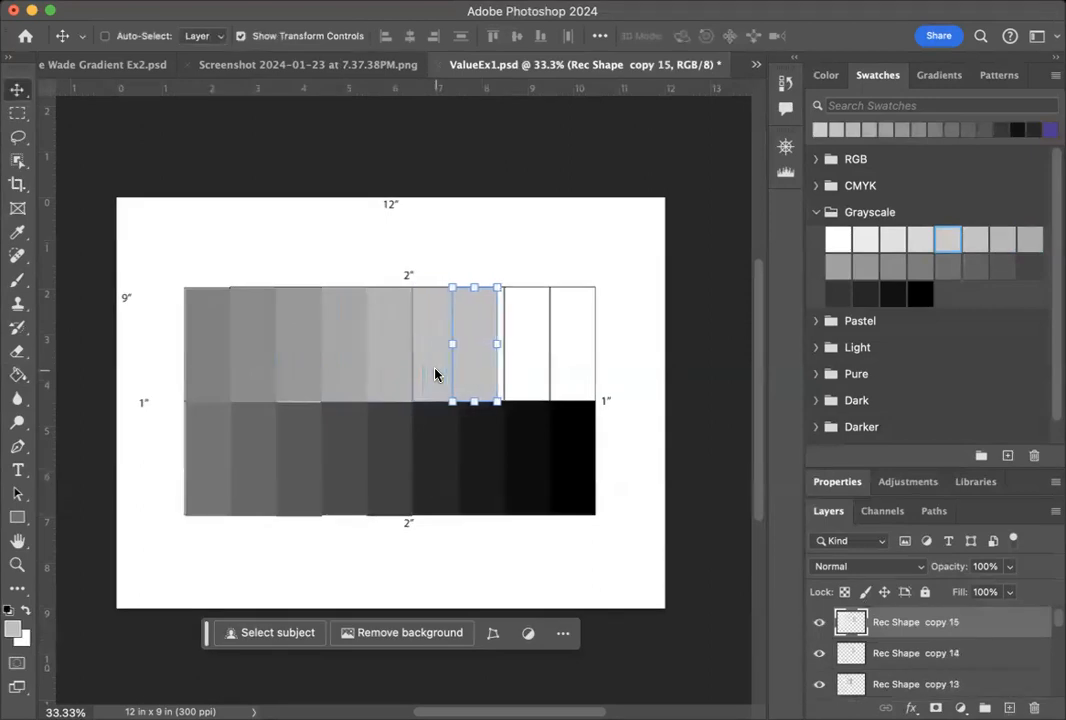
key("shift+Right")
key("shift+Right")
key("shift+Right")
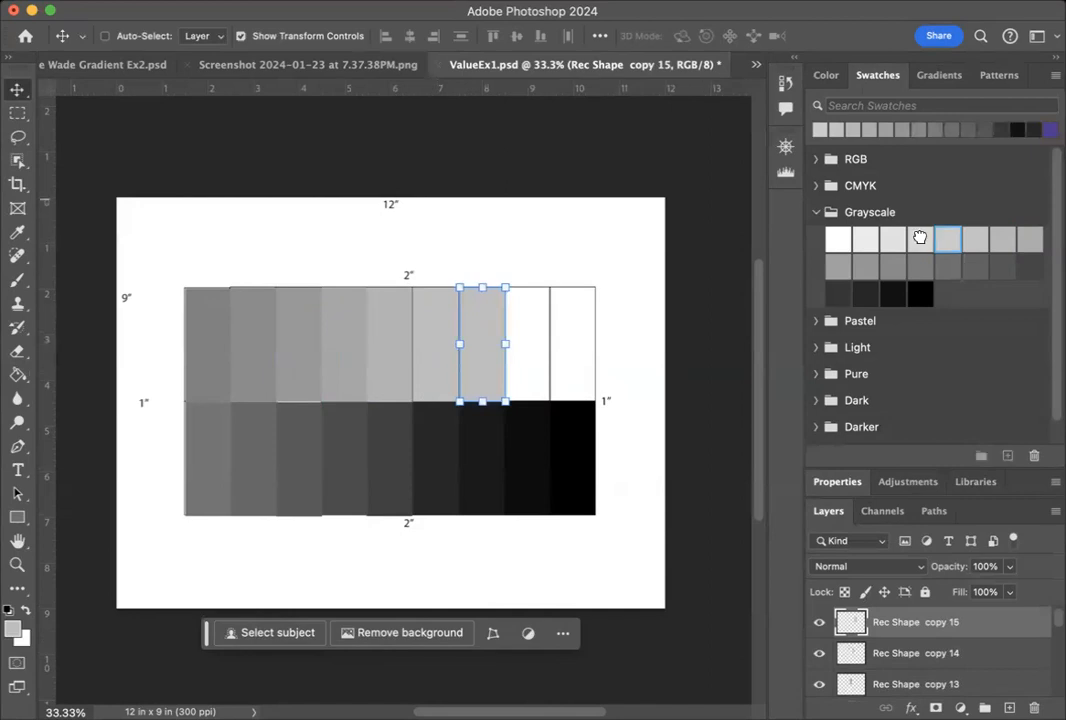
left_click(920, 239)
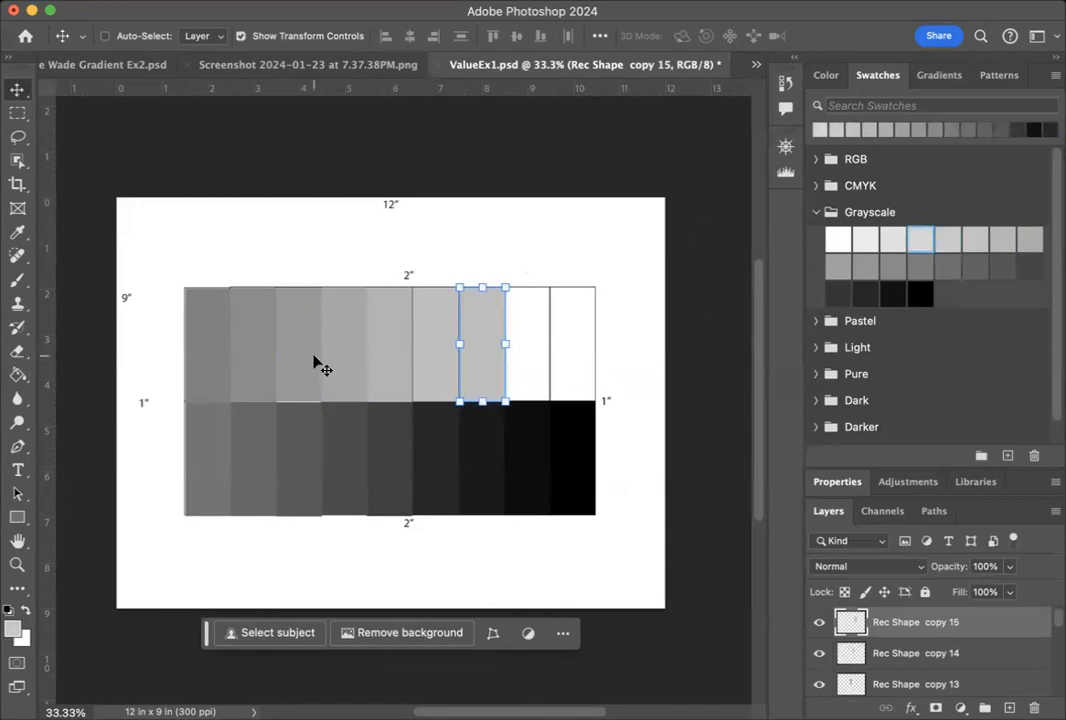
key("g")
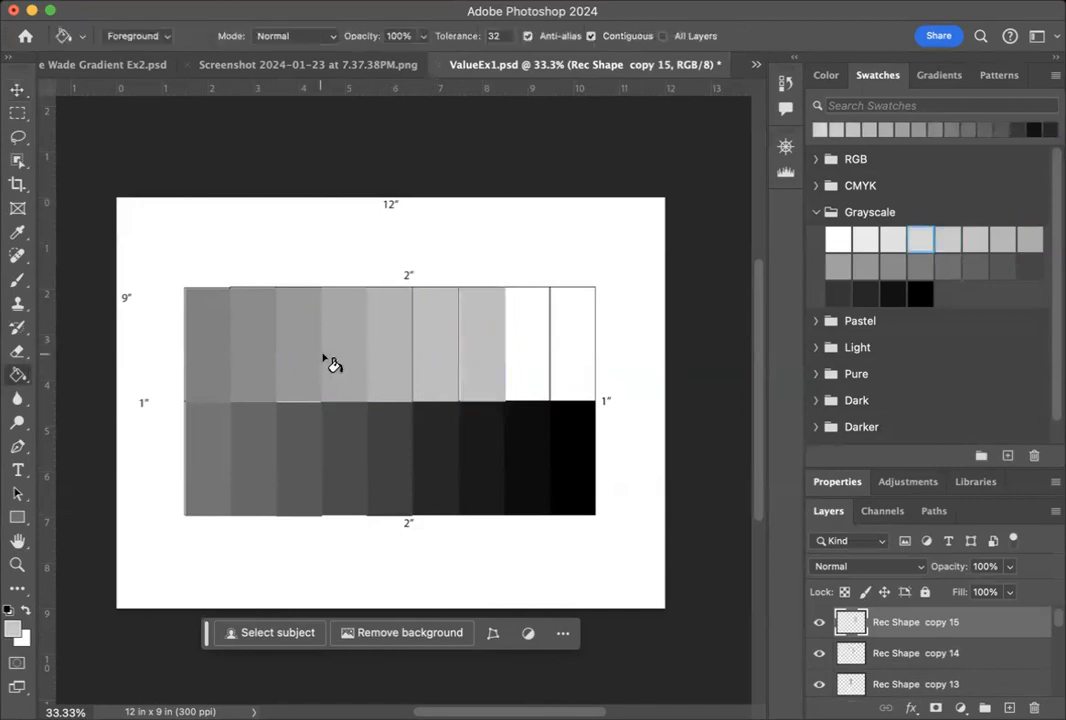
left_click(478, 343)
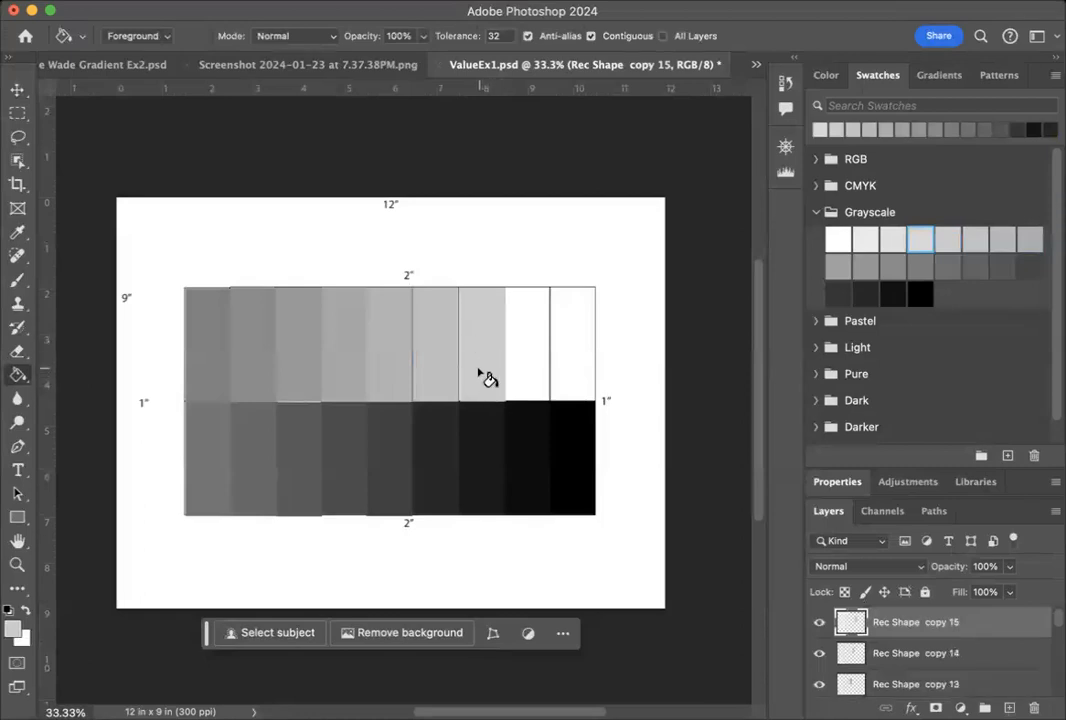
Duplicate the Rec Shape copy 15 layer within ValueEx1.psd.
key("v")
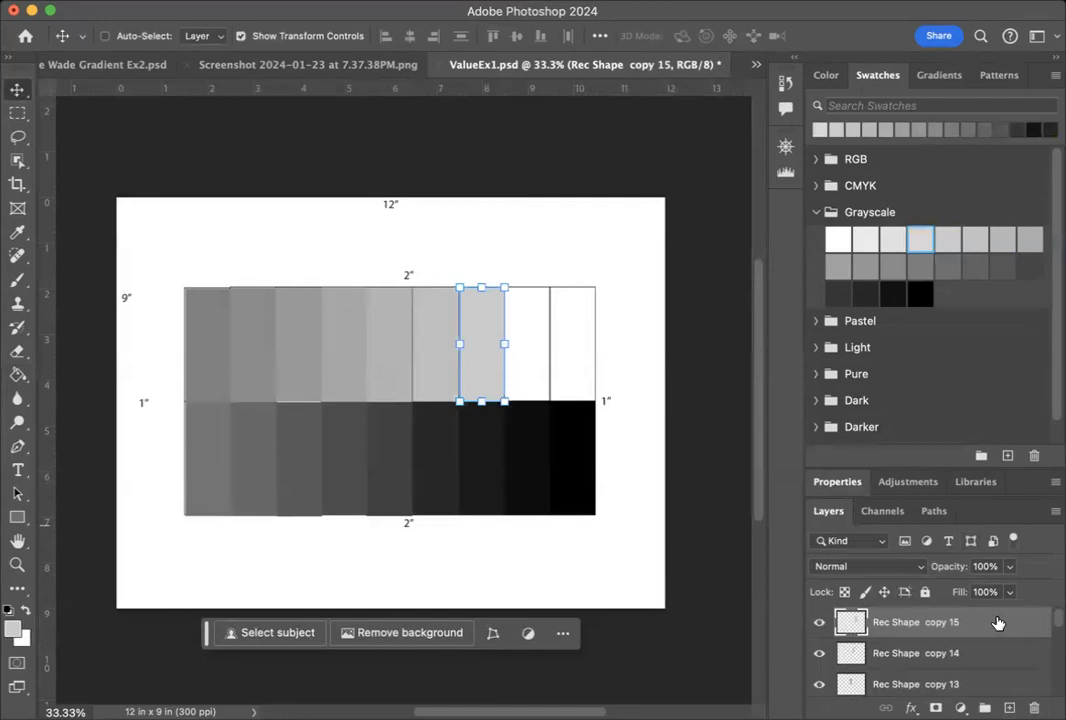
right_click(997, 613)
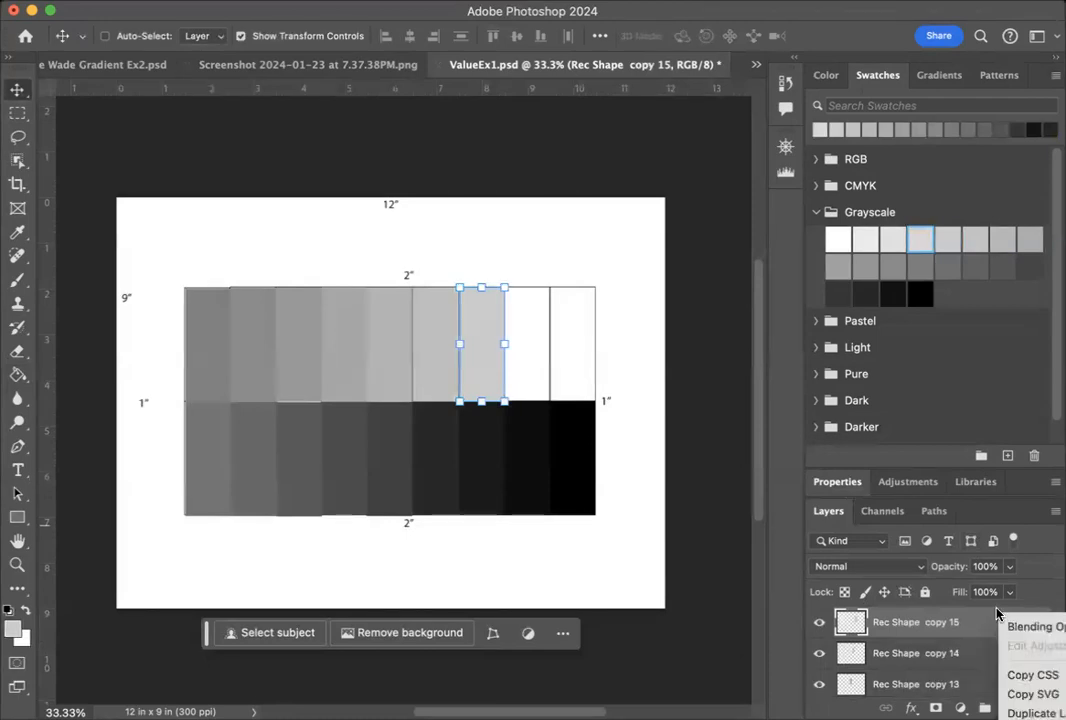
left_click(1030, 712)
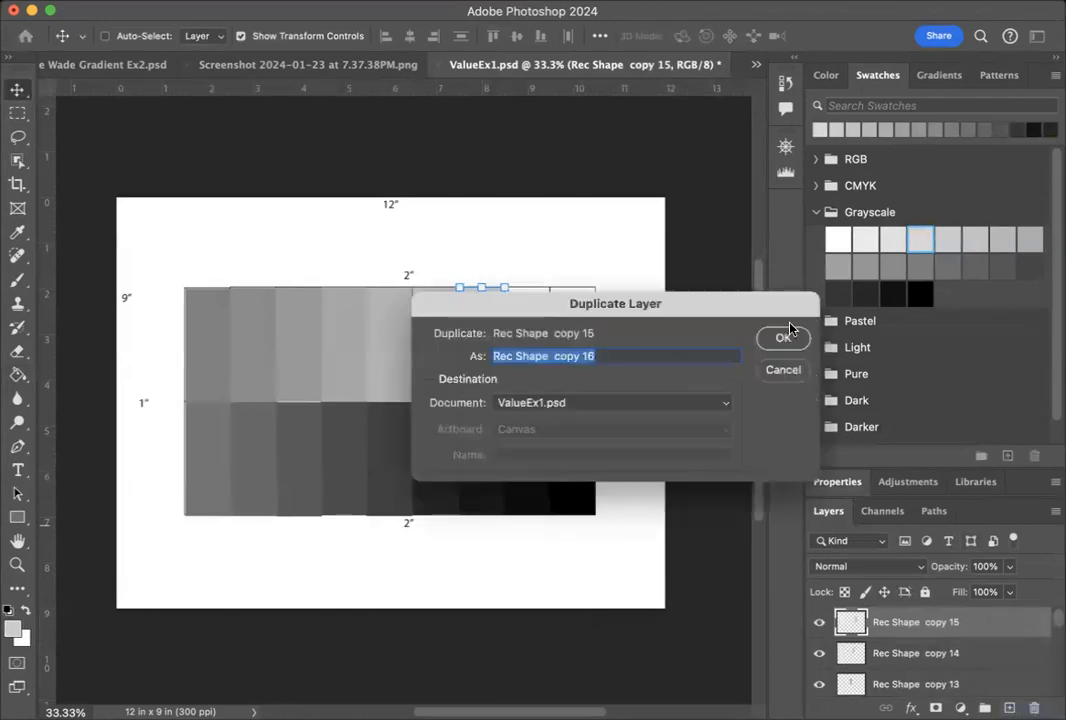
left_click(783, 339)
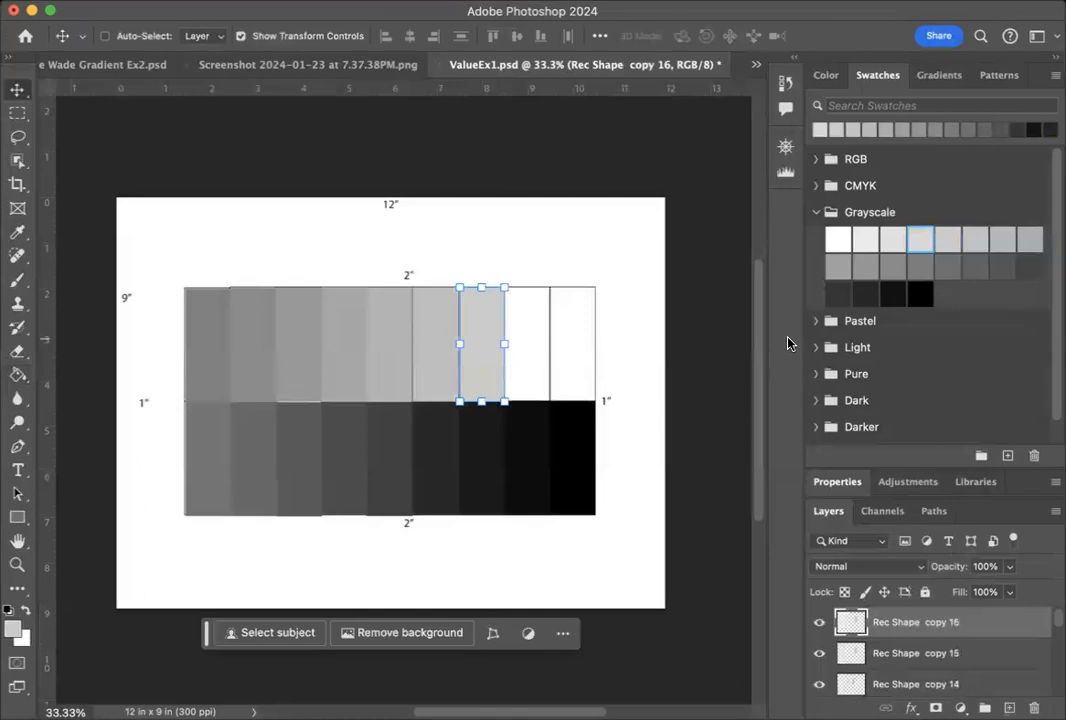
Move the new rectangle into the eighth top-row cell from the left.
key("shift+Right")
key("shift+Right")
key("shift+Right")
key("shift+Right")
key("shift+Right")
key("shift+Right")
key("shift+Right")
key("shift+Right")
key("shift+Right")
key("shift+Right")
key("shift+Right")
key("shift+Right")
key("shift+Right")
key("shift+Right")
key("shift+Right")
key("shift+Right")
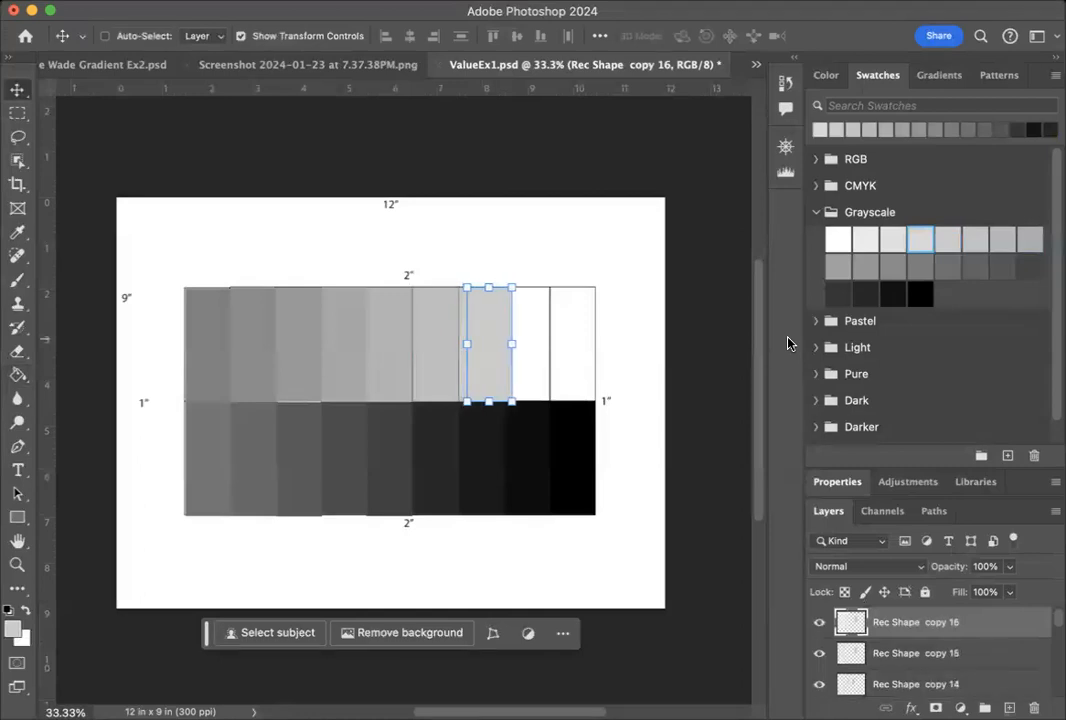
key("shift+Right")
key("shift+Right")
key("shift+Right")
key("shift+Right")
key("shift+Right")
key("shift+Right")
key("shift+Right")
key("shift+Right")
key("shift+Right")
key("shift+Right")
key("shift+Right")
key("shift+Right")
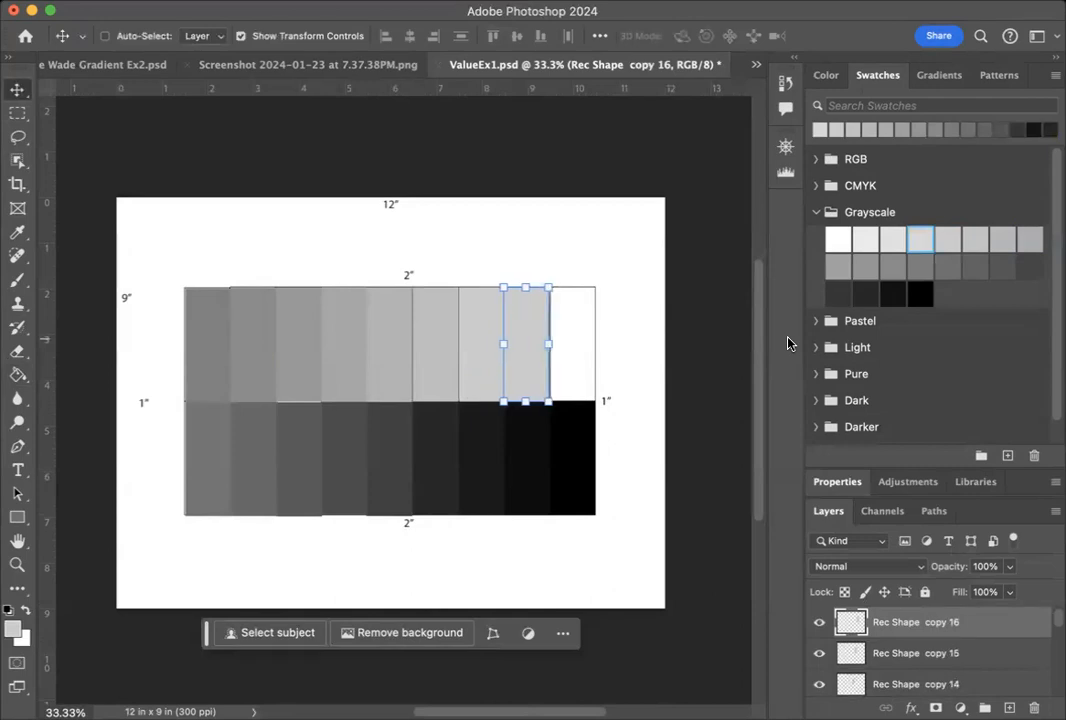
key("shift+Right")
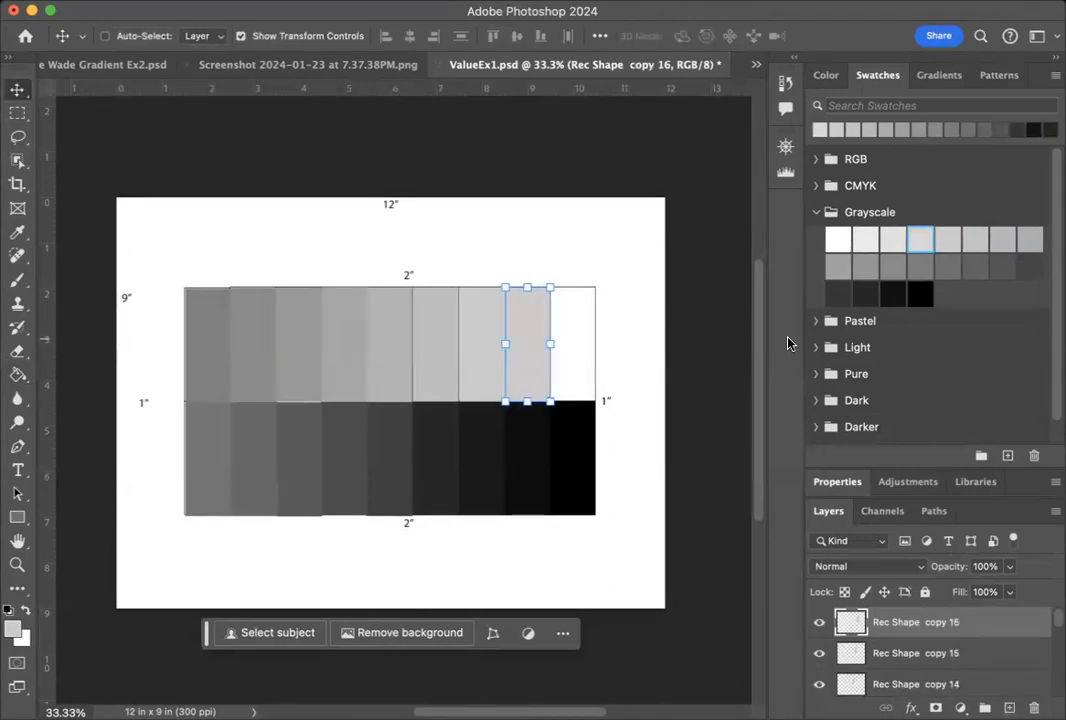
Fill the rectangle in the eighth top-row cell from the left with the third-lightest Grayscale swatch using the Paint Bucket.
left_click(893, 239)
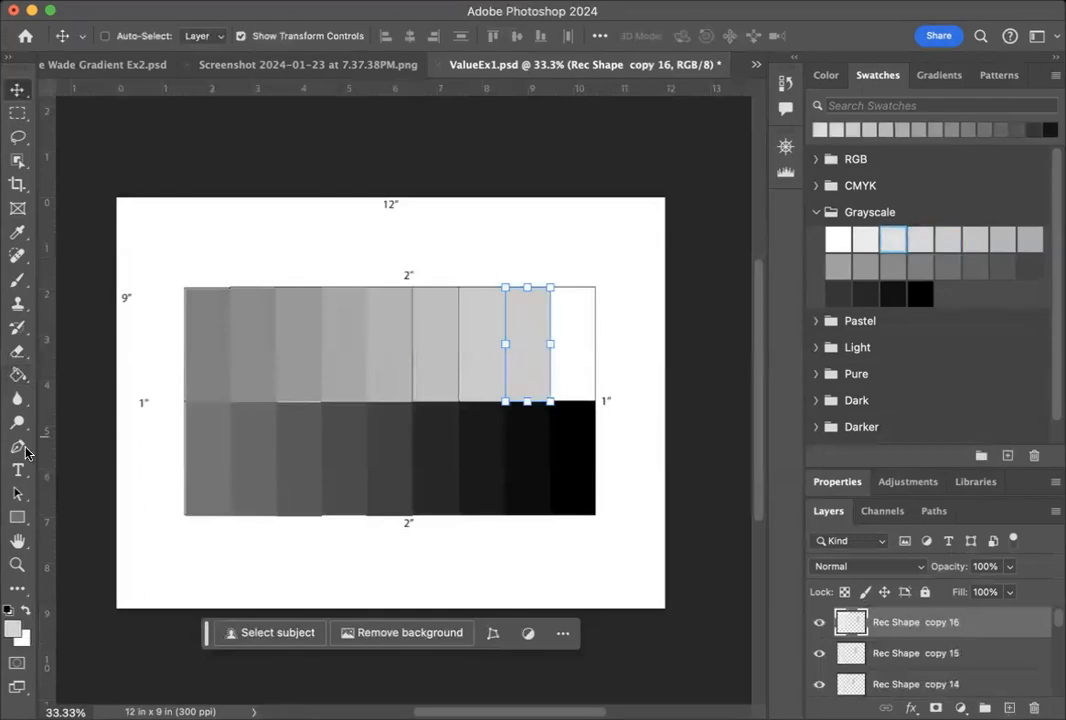
left_click(18, 374)
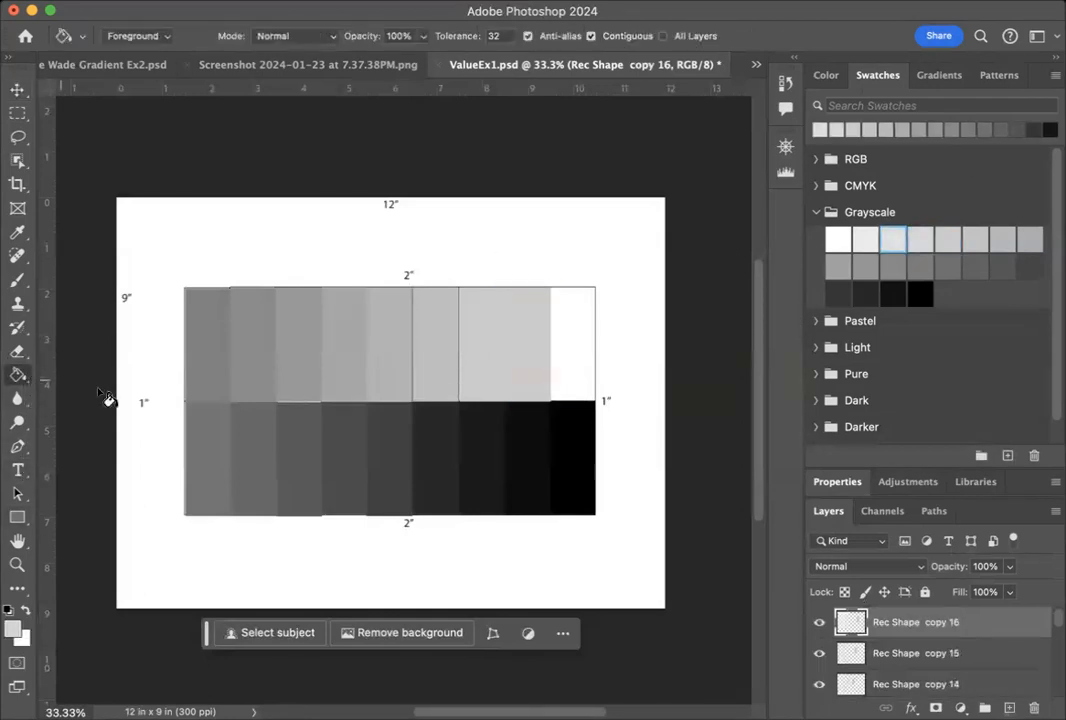
left_click(522, 366)
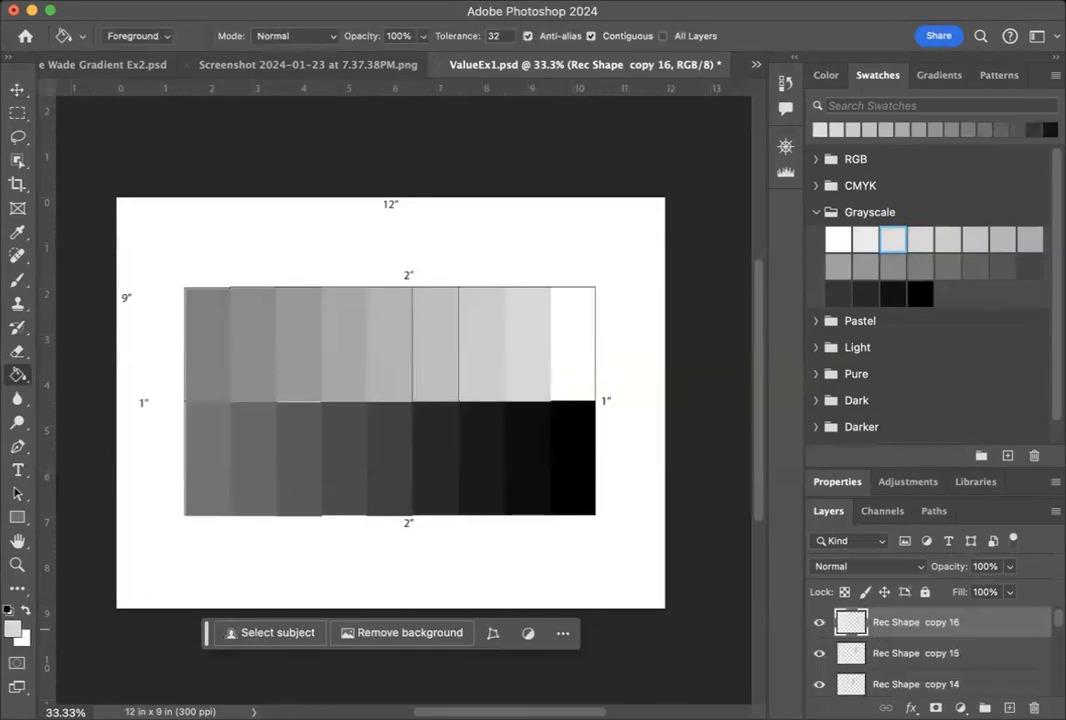
Duplicate the Rec Shape copy 16 layer within ValueEx1.psd.
right_click(1018, 624)
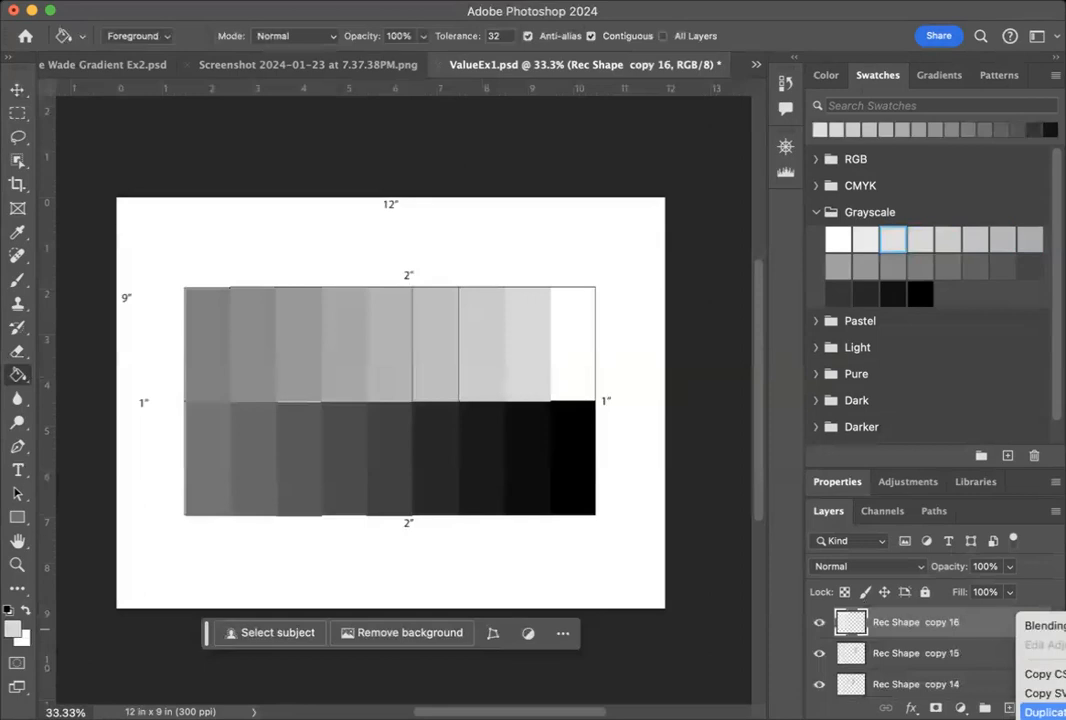
left_click(1044, 712)
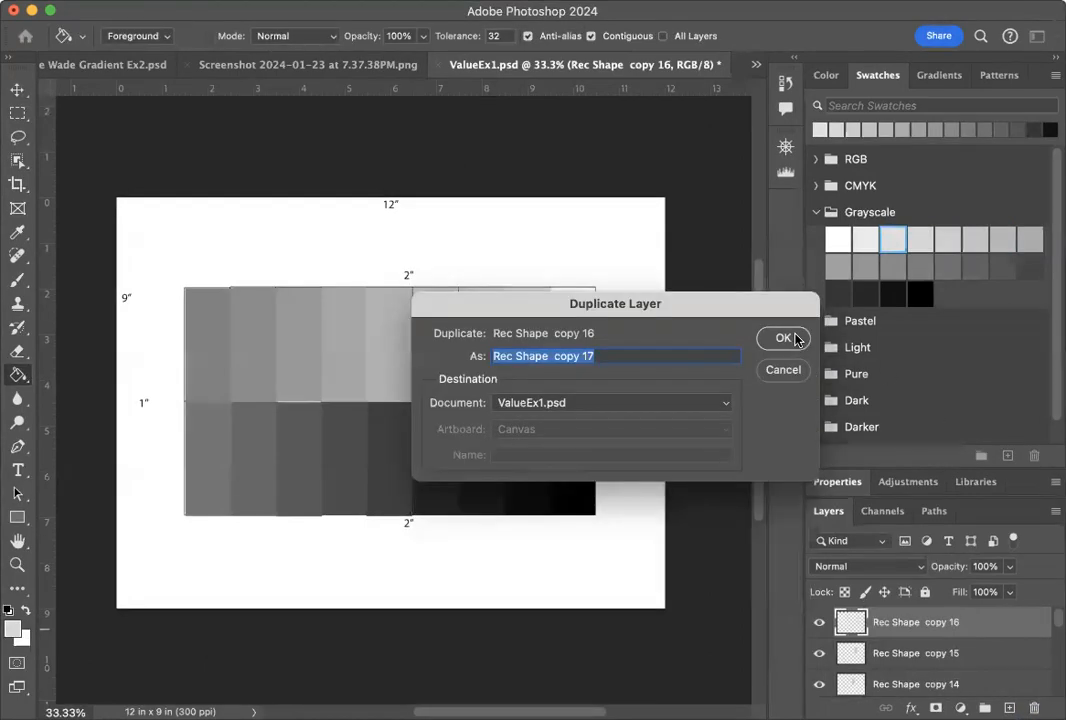
left_click(793, 341)
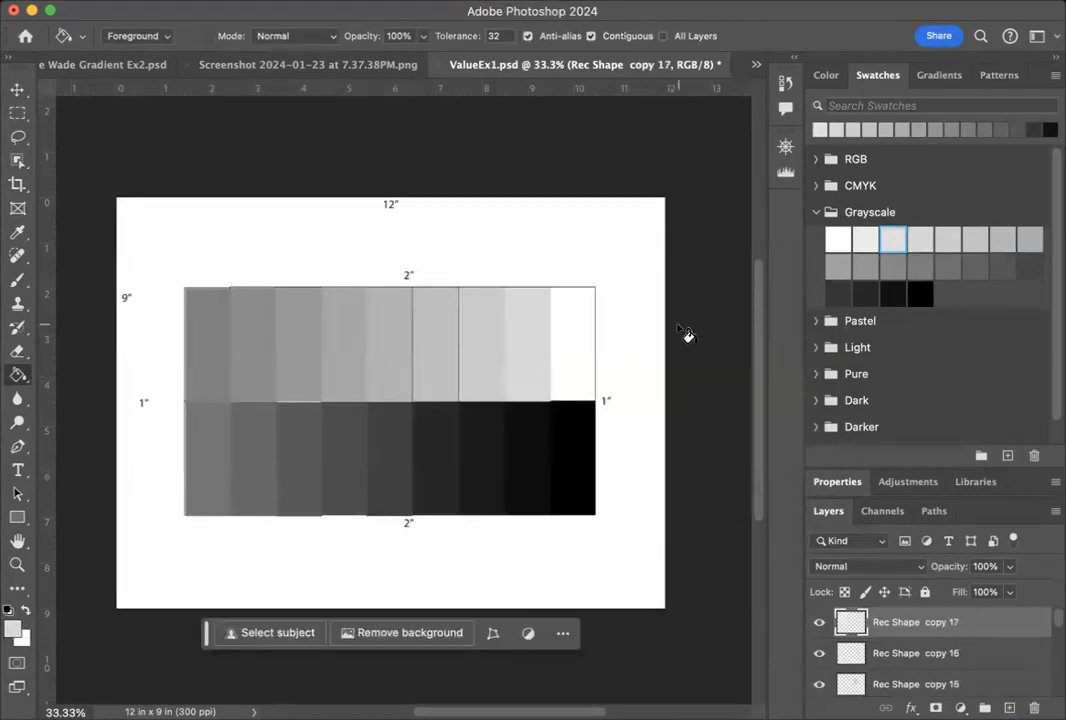
Move the new rectangle into the ninth top-row cell from the left and fill it with the second-lightest Grayscale swatch.
key("v")
key("shift+Right")
key("shift+Right")
key("shift+Right")
key("shift+Right")
key("shift+Right")
key("shift+Right")
key("shift+Right")
key("shift+Right")
key("shift+Right")
key("shift+Right")
key("shift+Right")
key("shift+Right")
key("shift+Right")
key("shift+Right")
key("shift+Right")
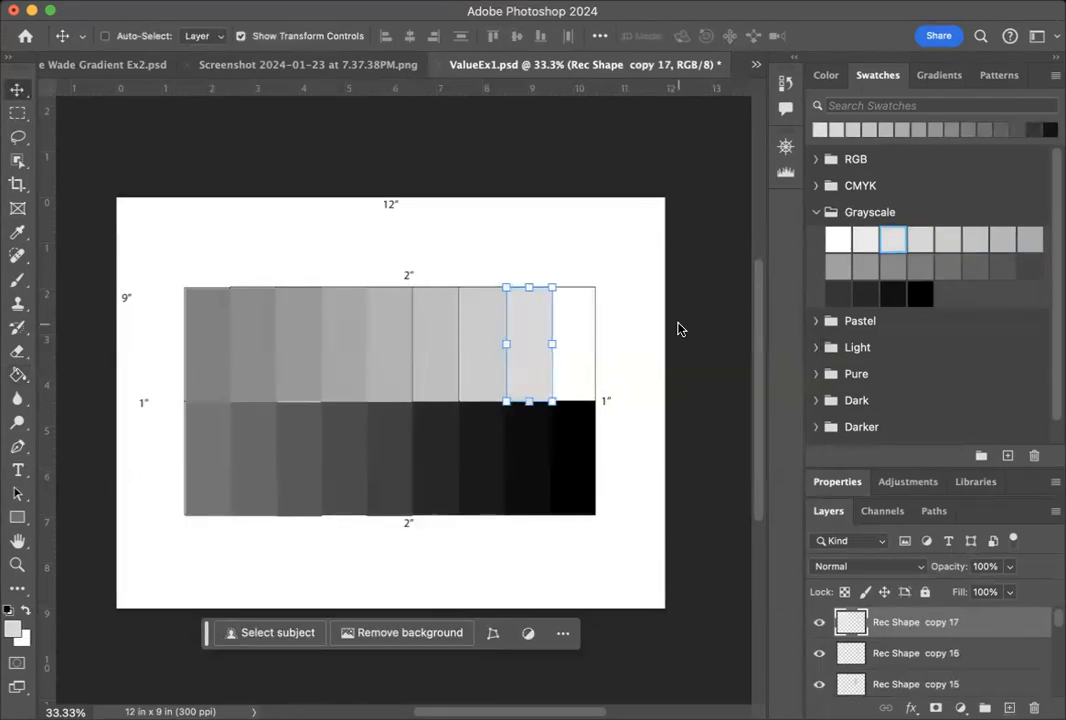
key("shift+Right")
key("shift+Right")
key("shift+Right")
key("shift+Right")
key("shift+Right")
key("shift+Right")
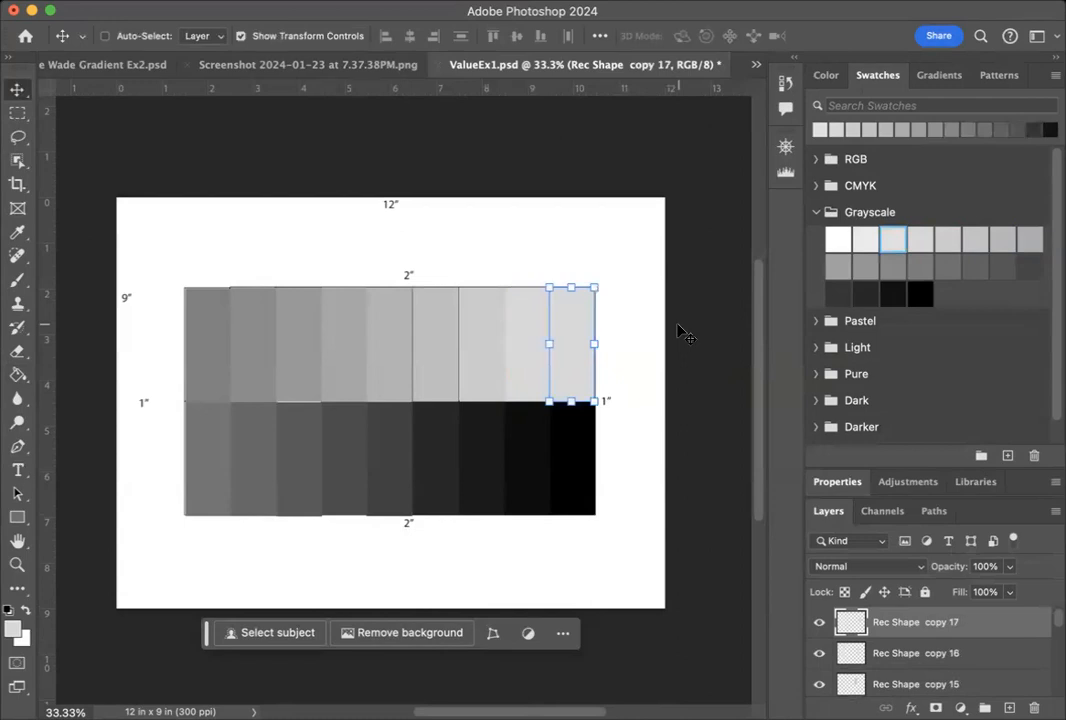
left_click(864, 230)
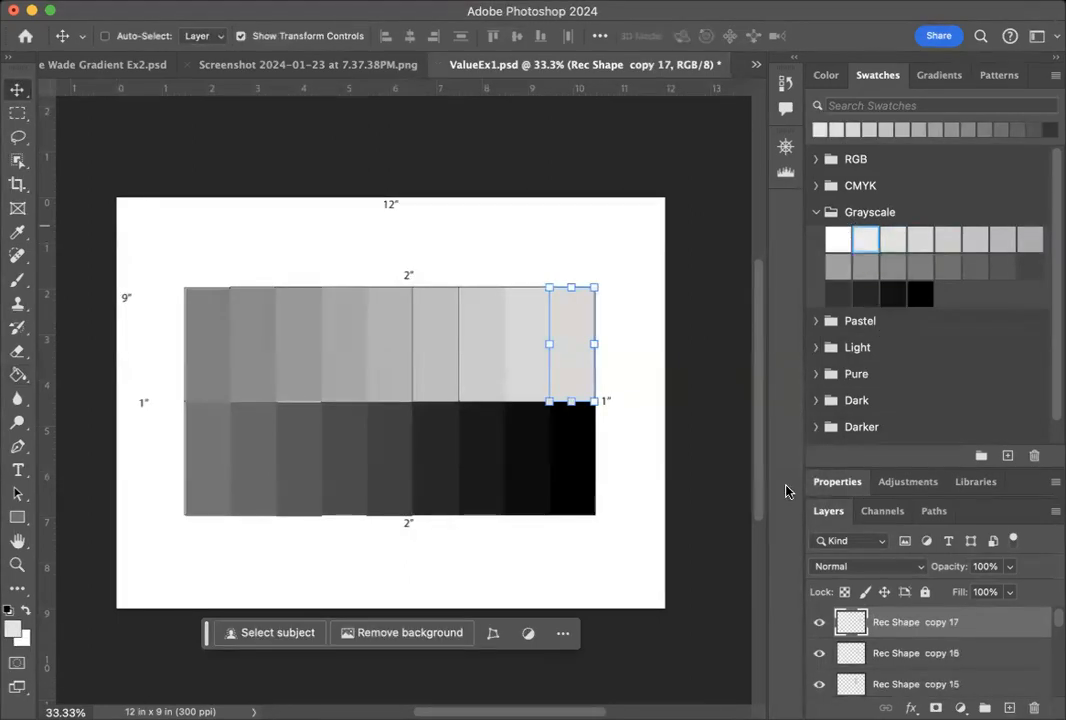
left_click(17, 374)
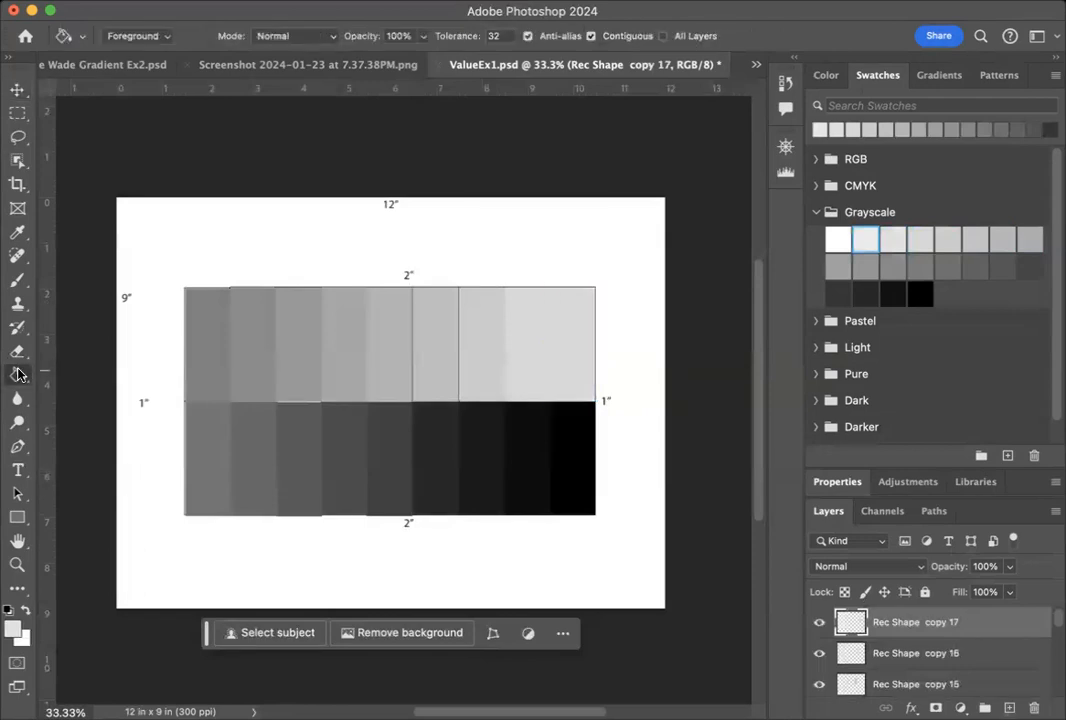
left_click(565, 354)
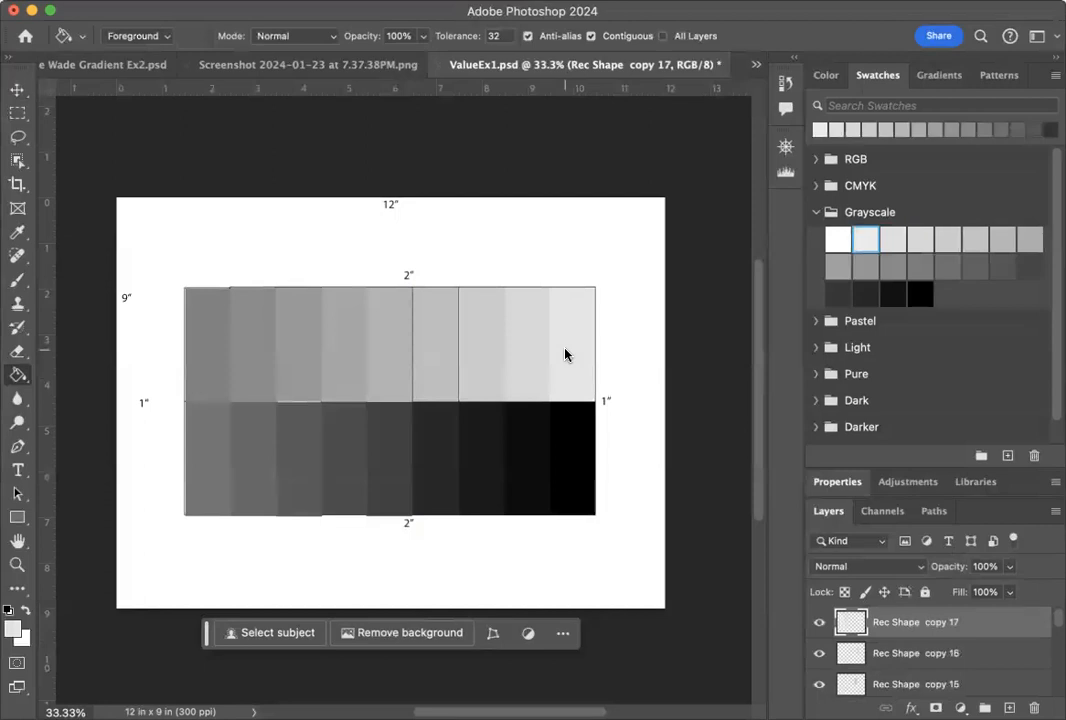
Use layer Auto-Select to select the third top-row rectangle from the left, and turn off Auto-Select and Show Transform Controls.
left_click(17, 90)
left_click(106, 35)
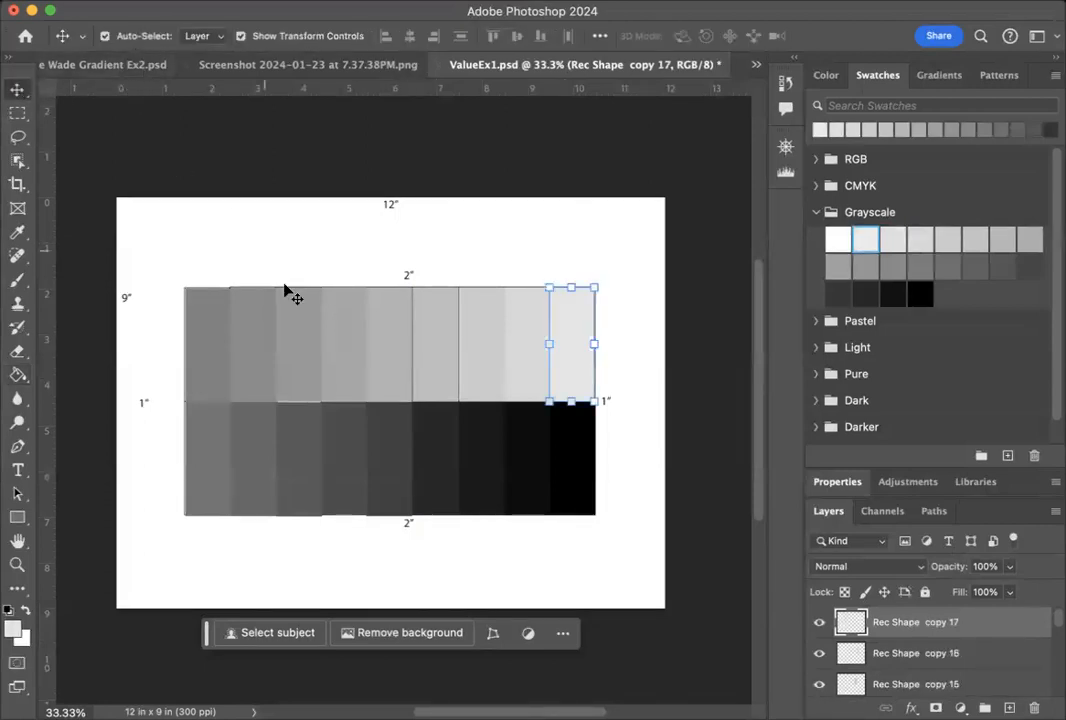
left_click(305, 345)
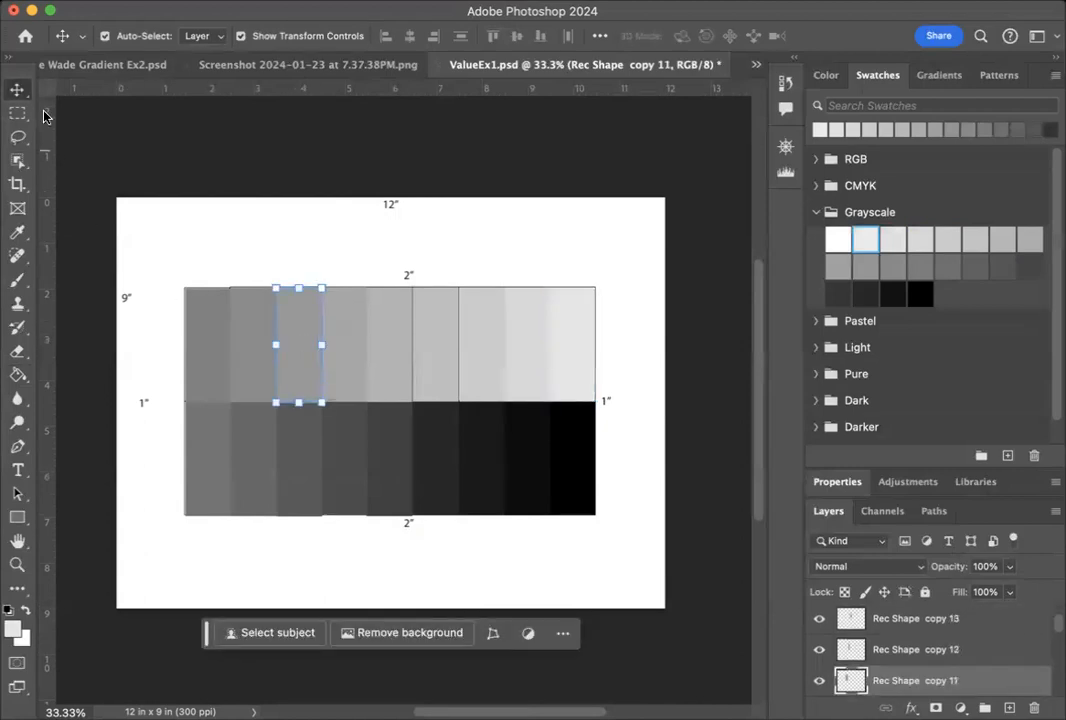
left_click(130, 35)
left_click(240, 36)
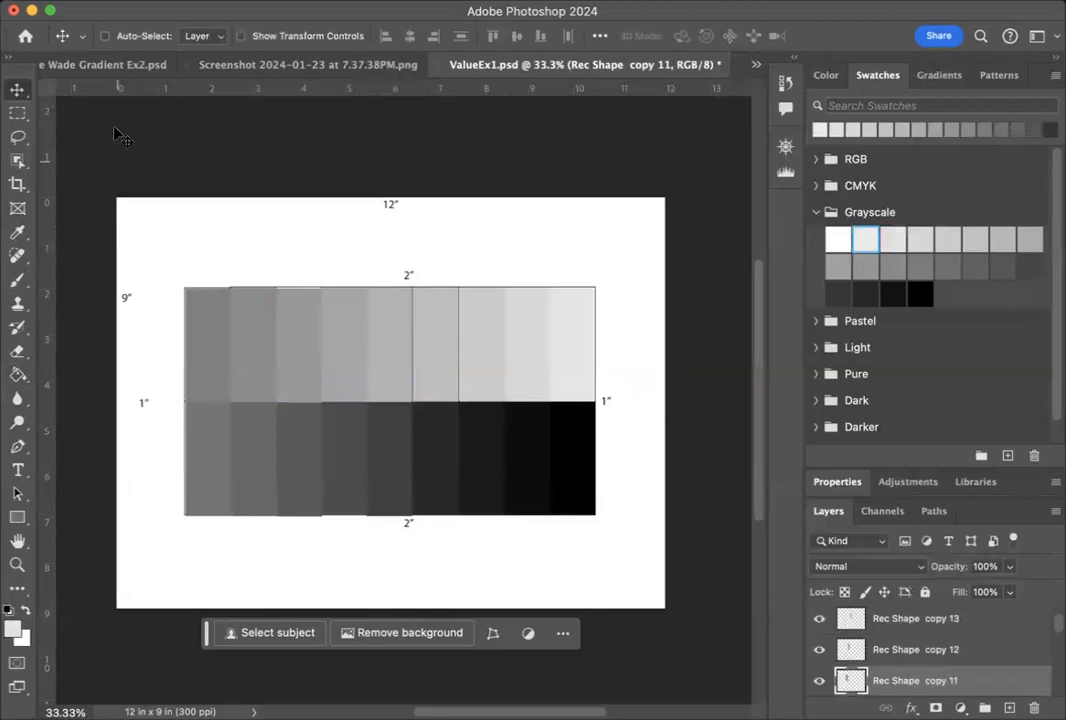
Turn layer Auto-Select back on and select the second top-row rectangle from the left, followed by the first.
left_click(105, 36)
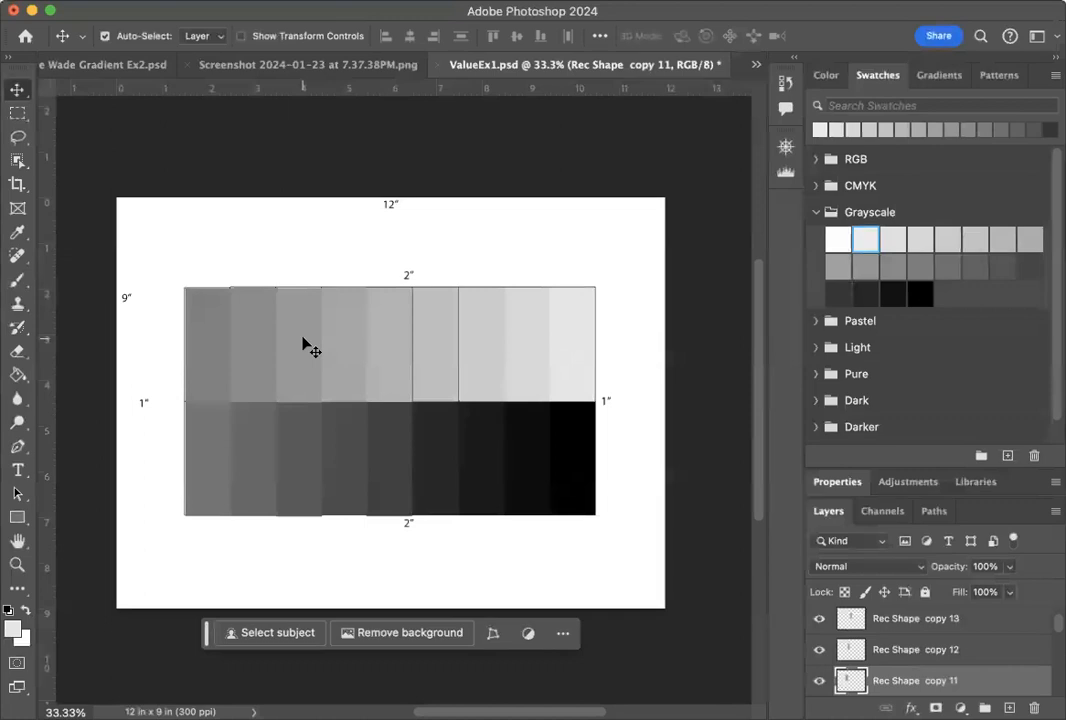
left_click(248, 340)
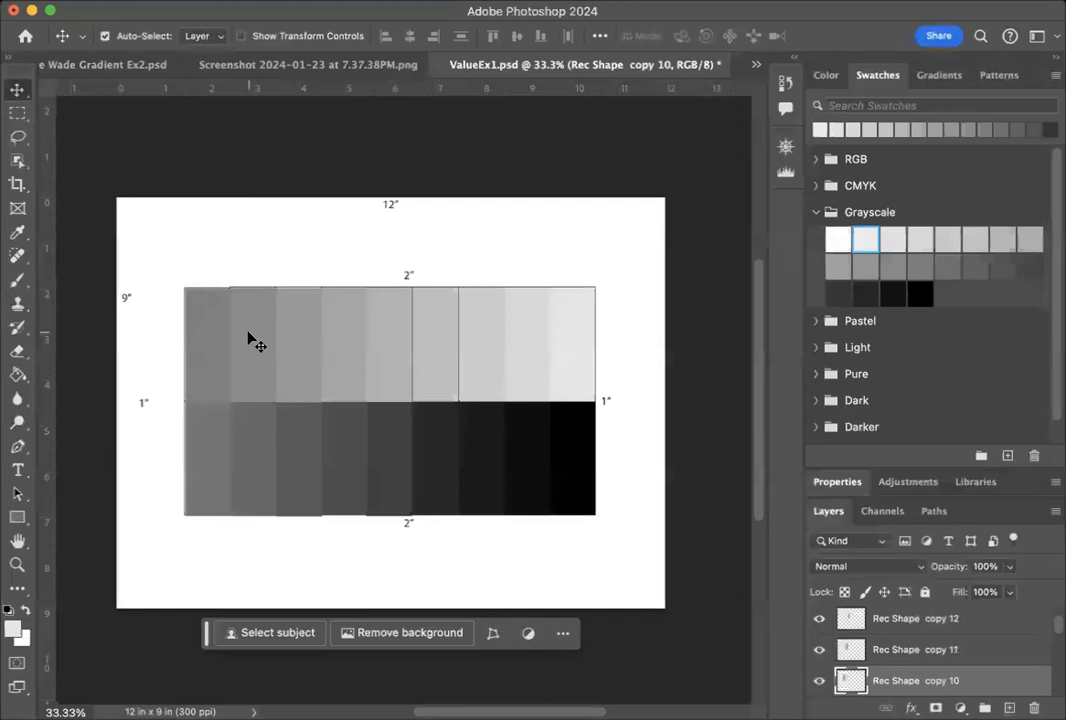
left_click(208, 342)
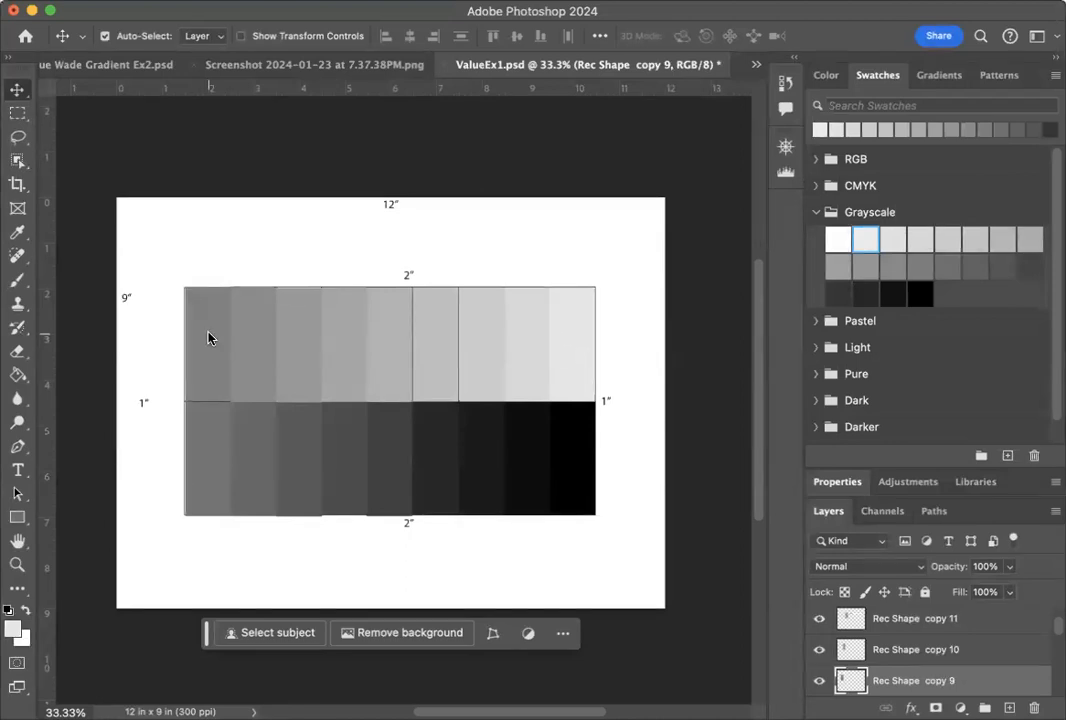
Select the first bottom-row rectangle from the left and nudge it horizontally until it lines up with the grid cell's edges.
left_click(201, 419)
key("Right")
key("Left")
key("Left")
key("Left")
key("Left")
key("Left")
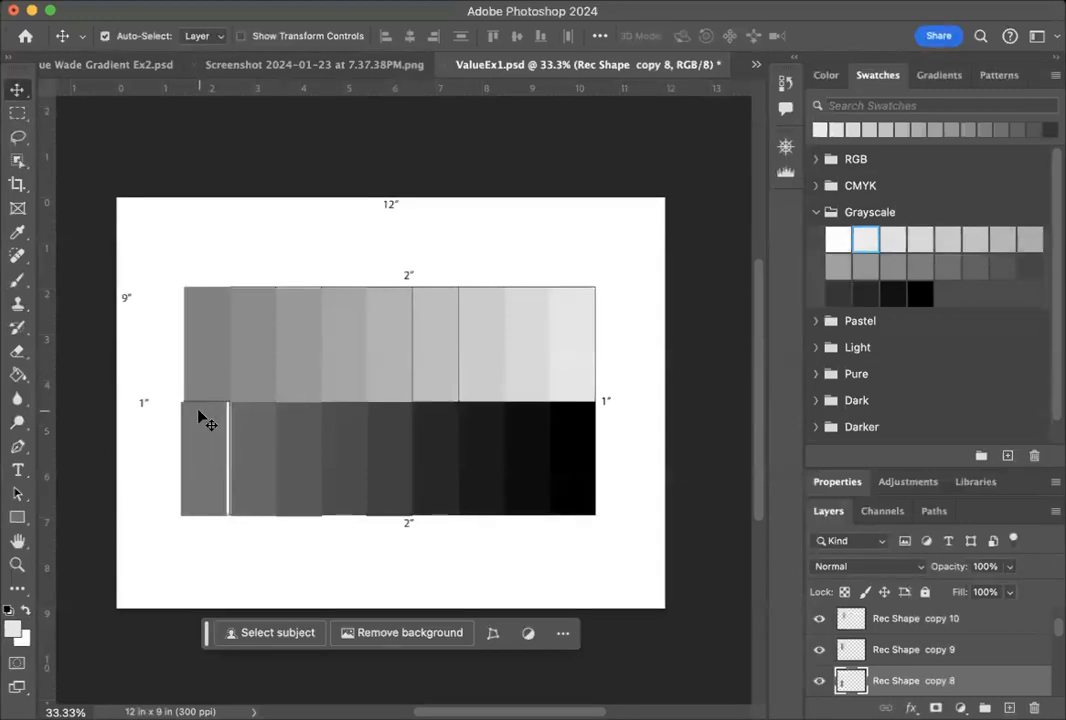
key("Right")
key("Right")
key("Right")
key("Right")
key("Right")
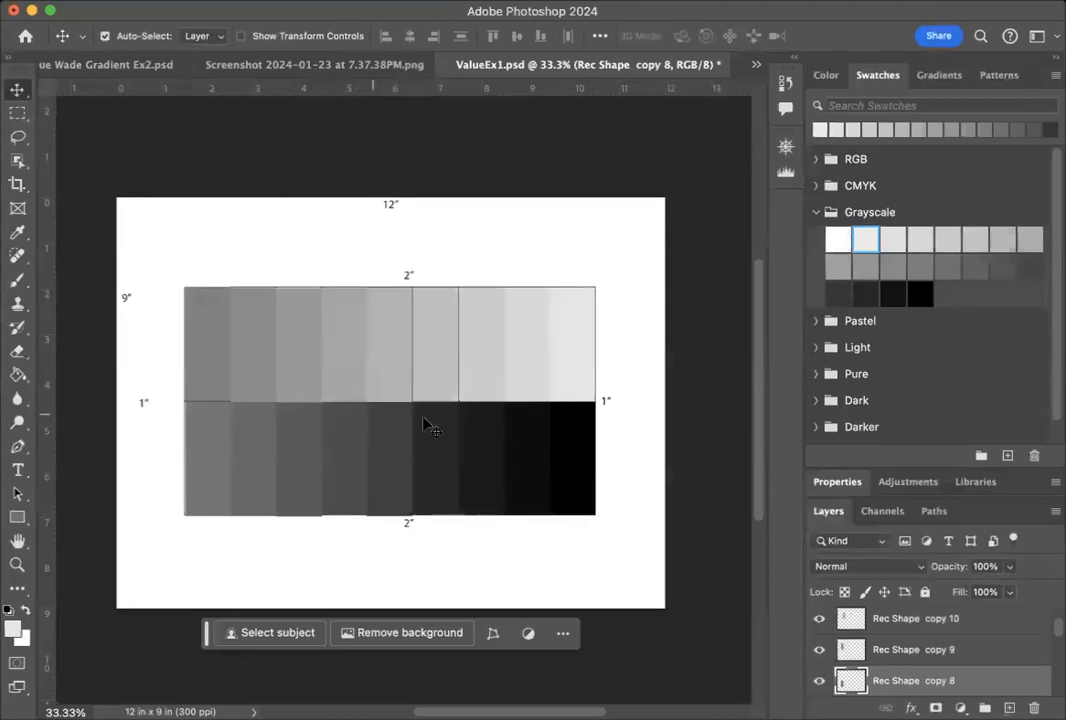
Select the fourth bottom-row rectangle from the left on the canvas.
left_click(333, 500)
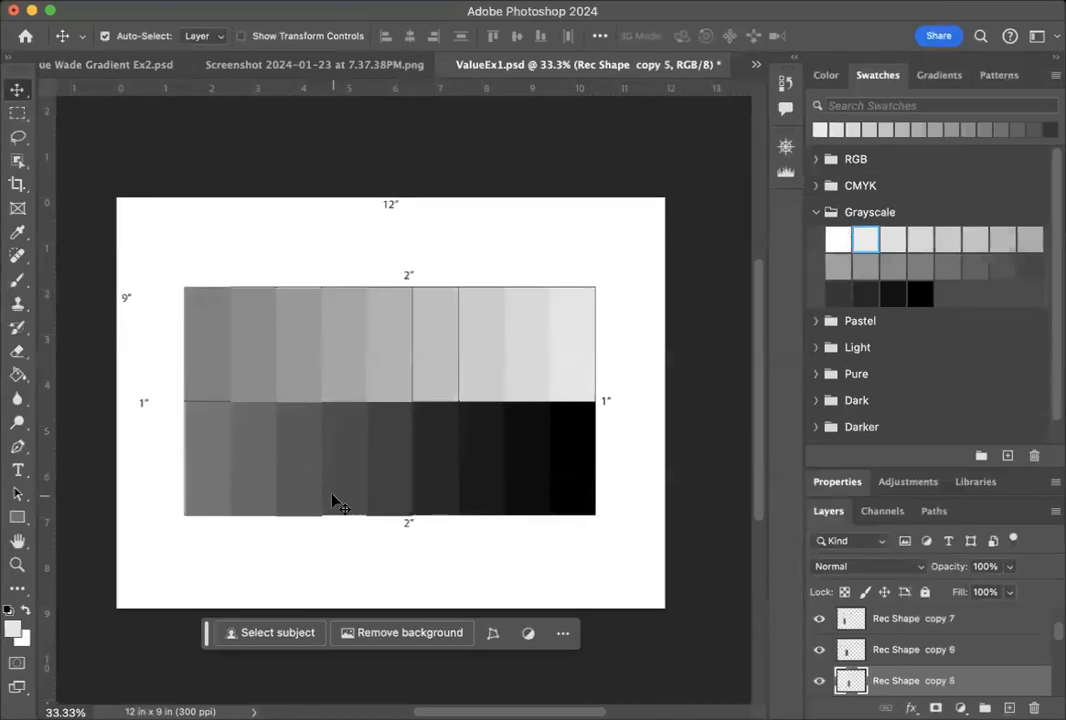